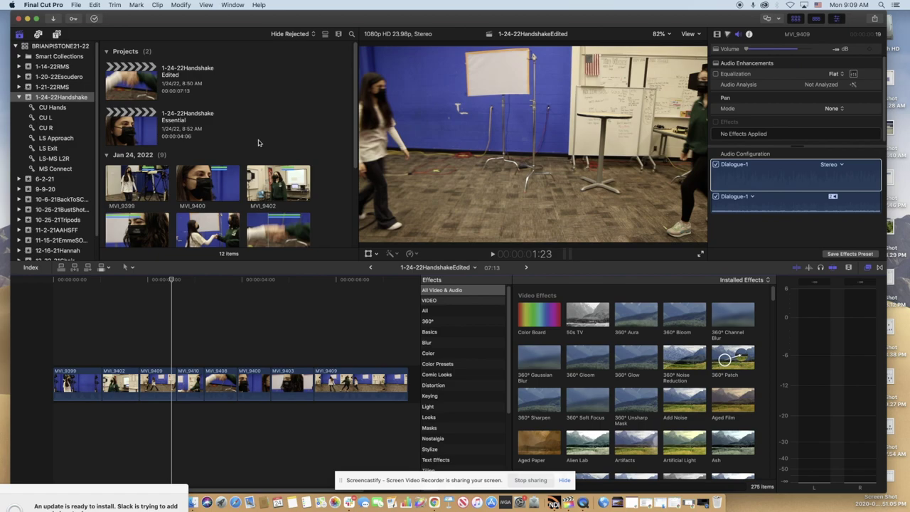
Collapse the 1-24-22Handshake event in the library list and select it
{"action": "left_click", "coordinate": [32, 47]}
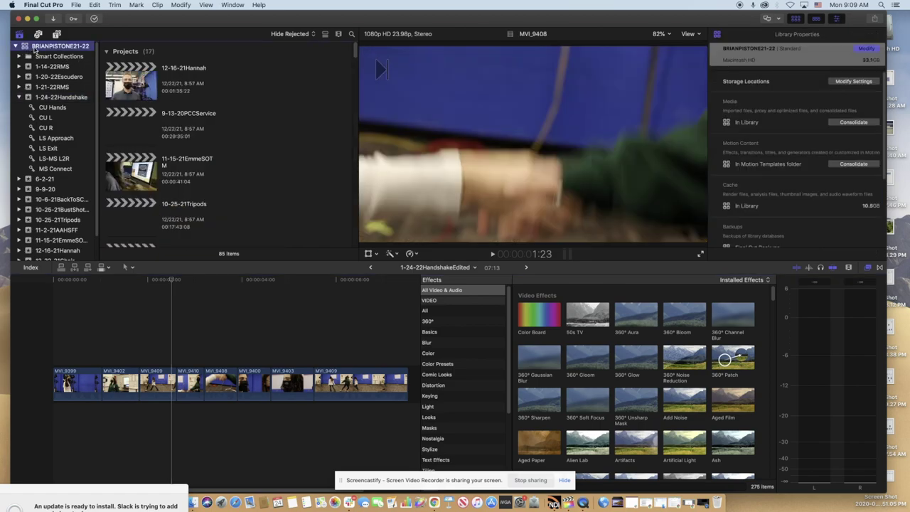
{"action": "left_click", "coordinate": [18, 97]}
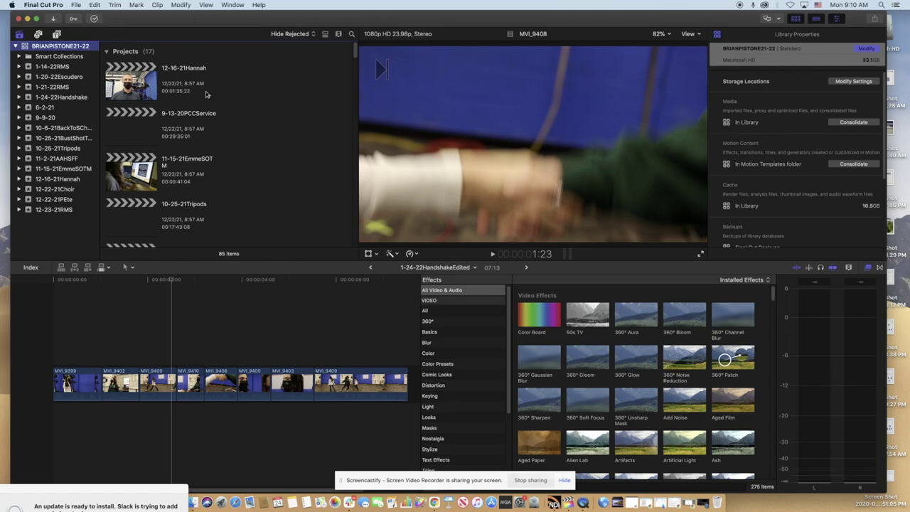
{"action": "left_click", "coordinate": [61, 98]}
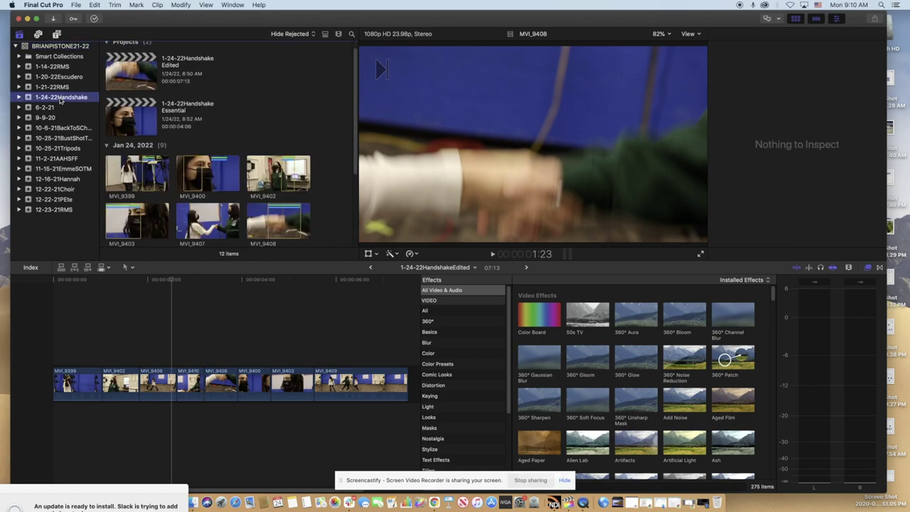
Create a new event named 1-24-22HandshakeExample in the current library, with a new project included, and copy the event name
{"action": "left_click", "coordinate": [77, 5]}
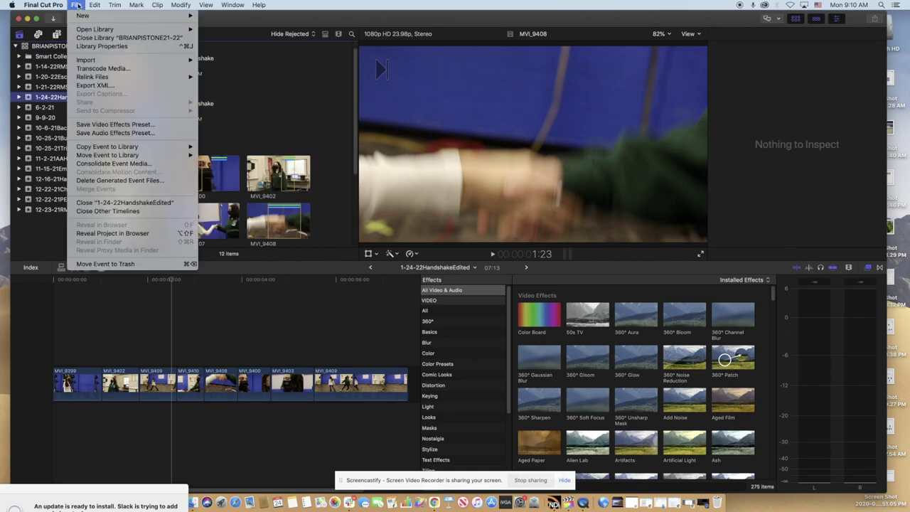
{"action": "mouse_move", "coordinate": [82, 16]}
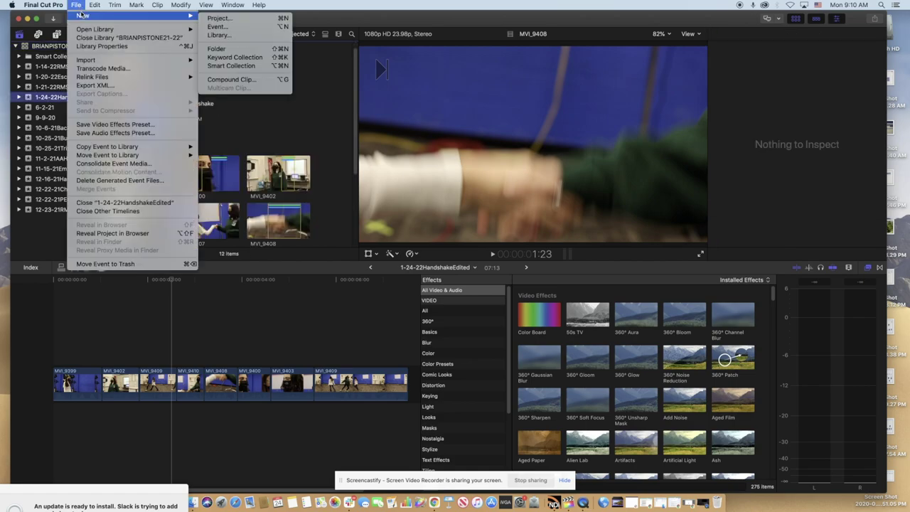
{"action": "left_click", "coordinate": [216, 27]}
{"action": "left_click", "coordinate": [422, 34]}
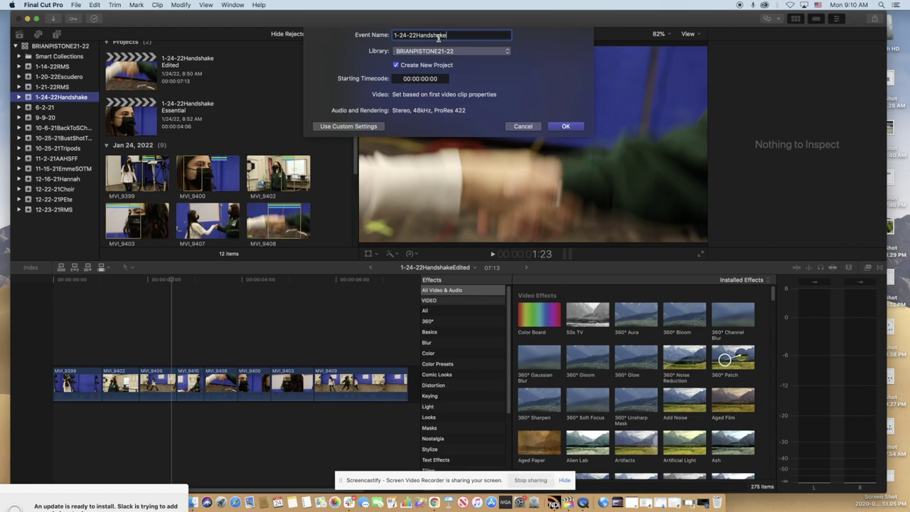
{"action": "type", "text": "xample"}
{"action": "key", "text": "super+a"}
{"action": "key", "text": "super+c"}
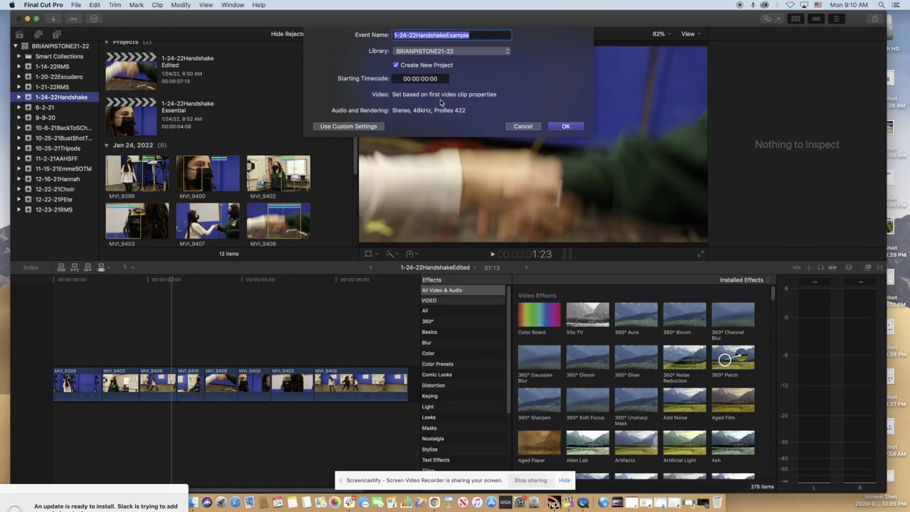
{"action": "left_click", "coordinate": [566, 127]}
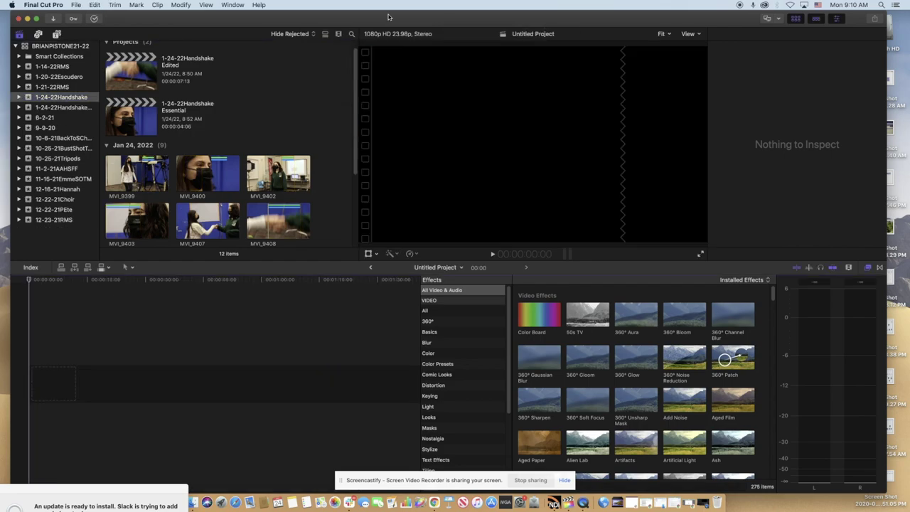
Rename the untitled project in the 1-24-22HandshakeExample event as 1-24-22HandshakeExampleEdited
{"action": "left_click", "coordinate": [37, 108]}
{"action": "left_click", "coordinate": [42, 99]}
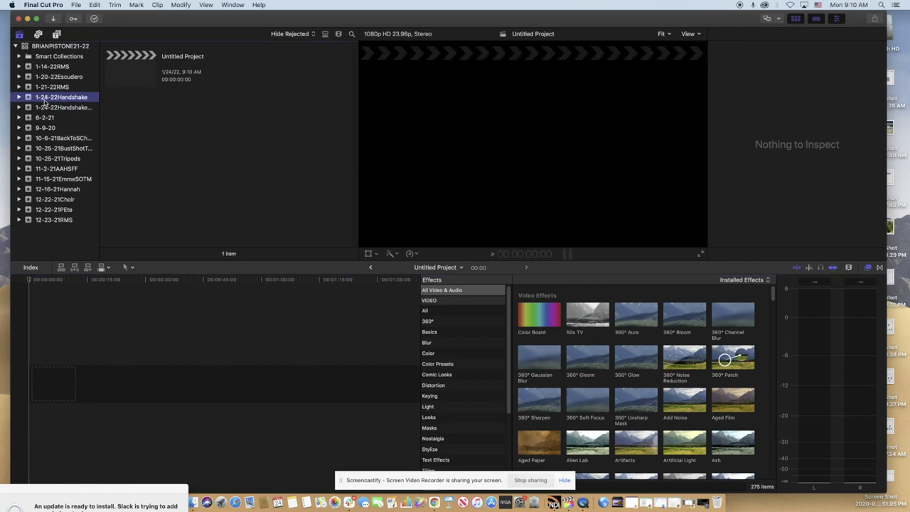
{"action": "left_click", "coordinate": [54, 108]}
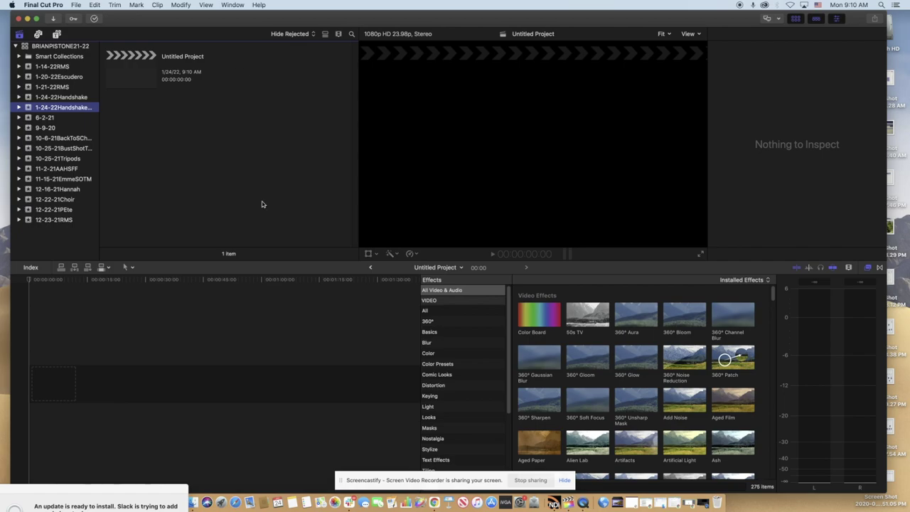
{"action": "left_click", "coordinate": [187, 60]}
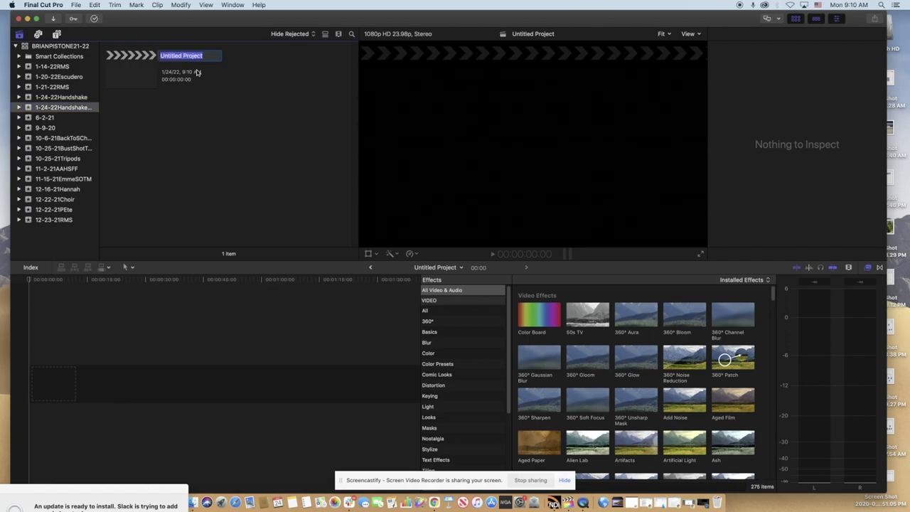
{"action": "type", "text": "ampleEdited"}
{"action": "key", "text": "Return"}
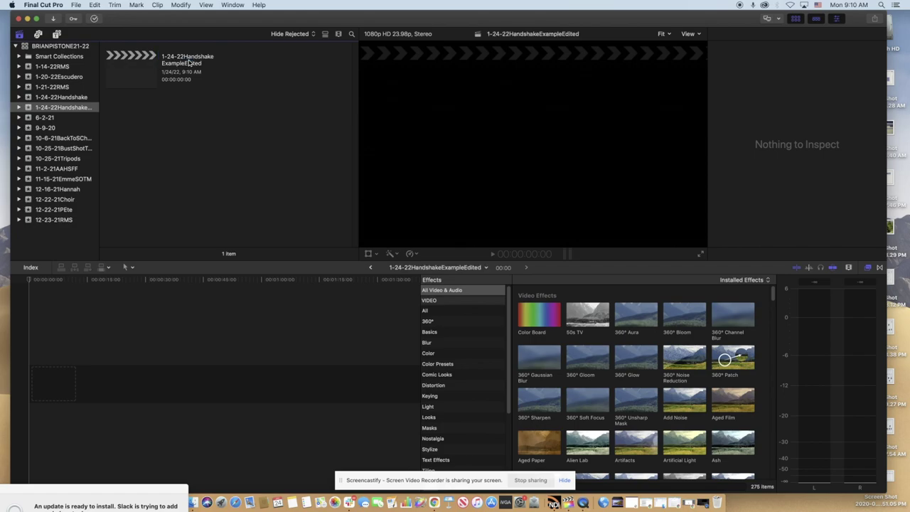
Create a second project named 1-24-22HandshakeExampleEssential in the 1-24-22HandshakeExample event
{"action": "left_click", "coordinate": [75, 5]}
{"action": "mouse_move", "coordinate": [83, 16]}
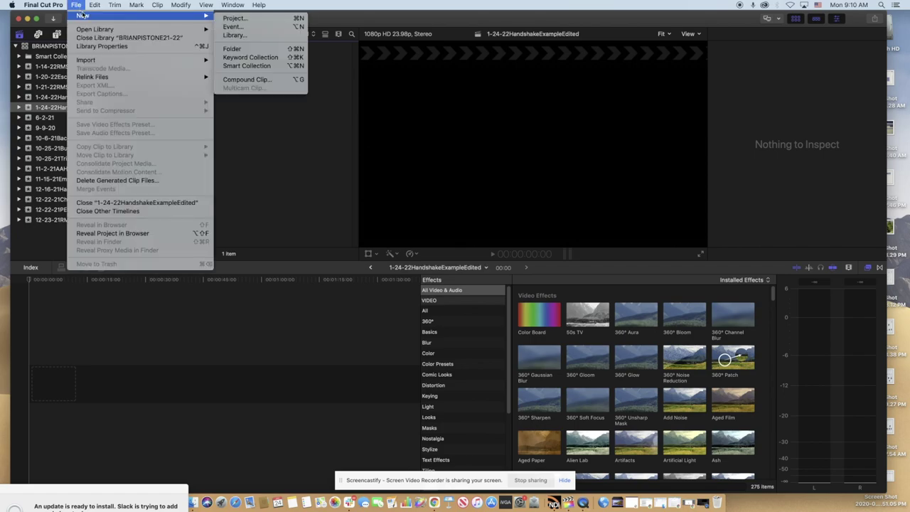
{"action": "left_click", "coordinate": [226, 22]}
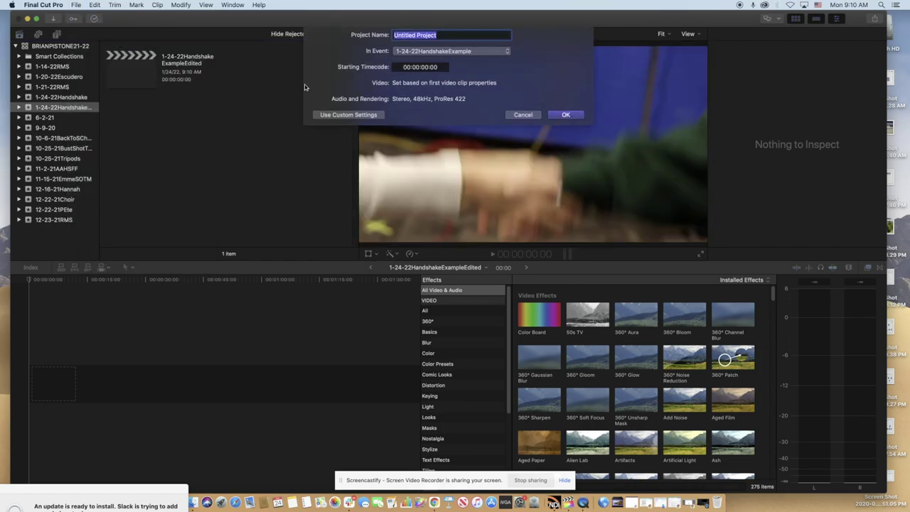
{"action": "key", "text": "super+v"}
{"action": "type", "text": "Essential"}
{"action": "key", "text": "Return"}
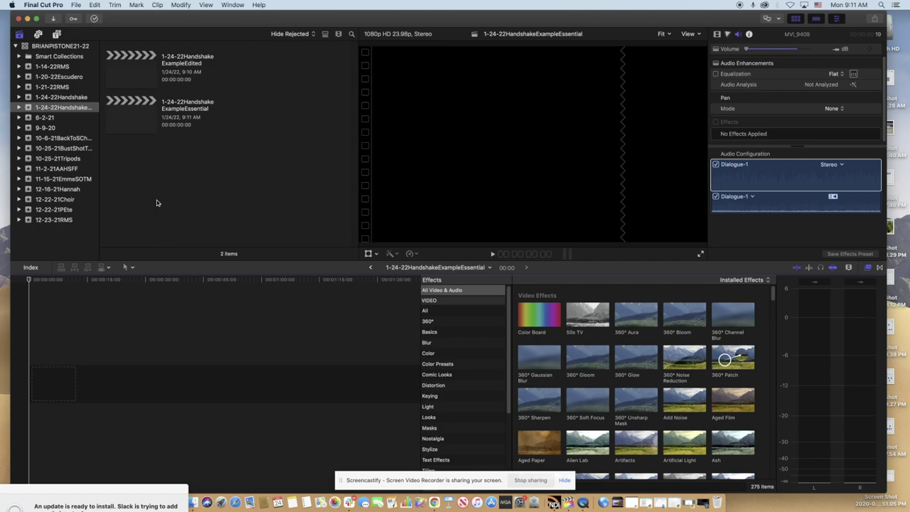
Open media import for the NO NAME 1 camera card and set the existing destination event to 1-24-22HandshakeExample
{"action": "key", "text": "super+i"}
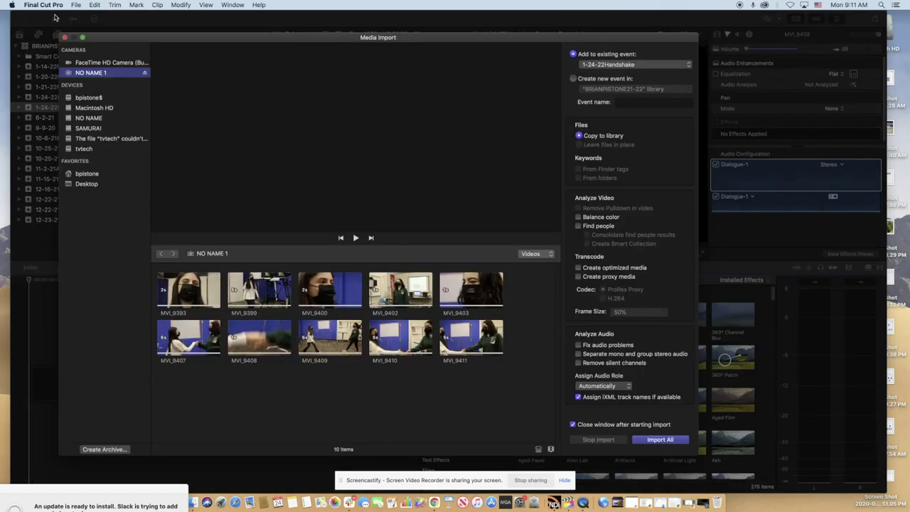
{"action": "left_click", "coordinate": [76, 5]}
{"action": "mouse_move", "coordinate": [85, 61]}
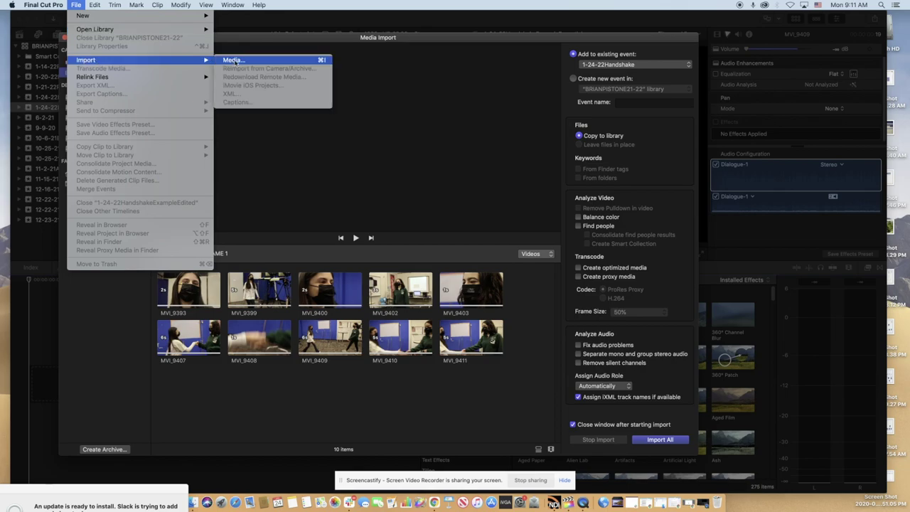
{"action": "left_click", "coordinate": [314, 61]}
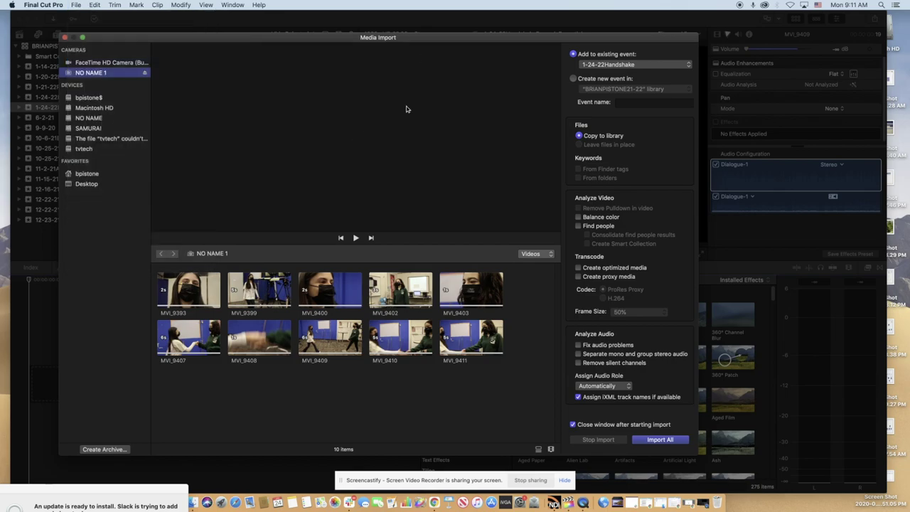
{"action": "left_click", "coordinate": [603, 65]}
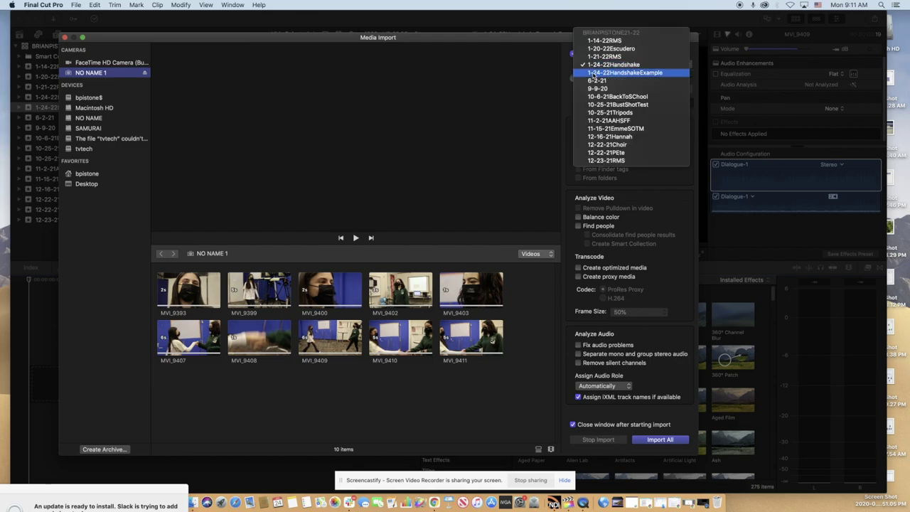
{"action": "left_click", "coordinate": [643, 77]}
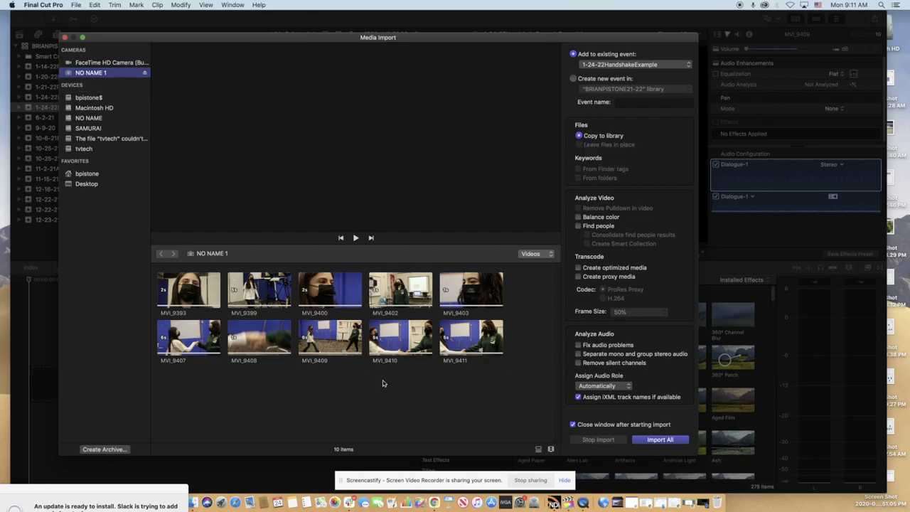
Select all the clips on the NO NAME 1 card and import them into the chosen event
{"action": "left_click", "coordinate": [365, 381]}
{"action": "key", "text": "super+a"}
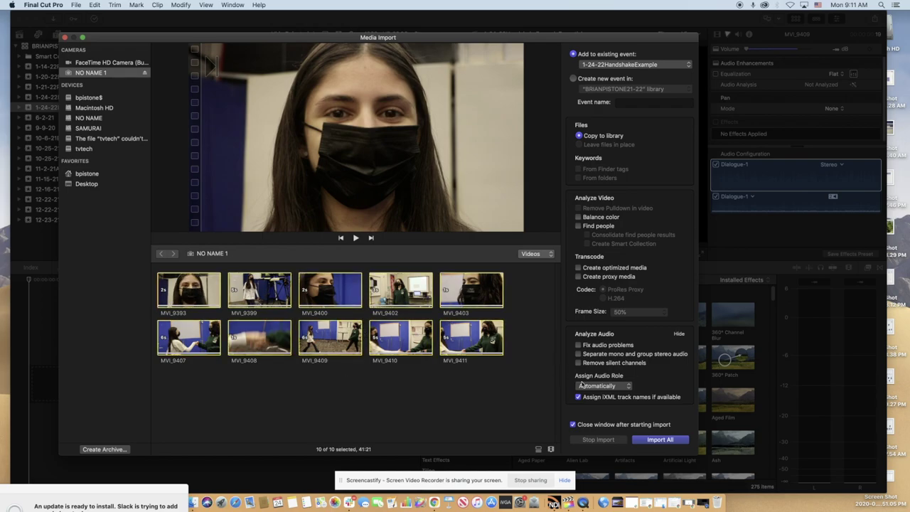
{"action": "left_click", "coordinate": [659, 440]}
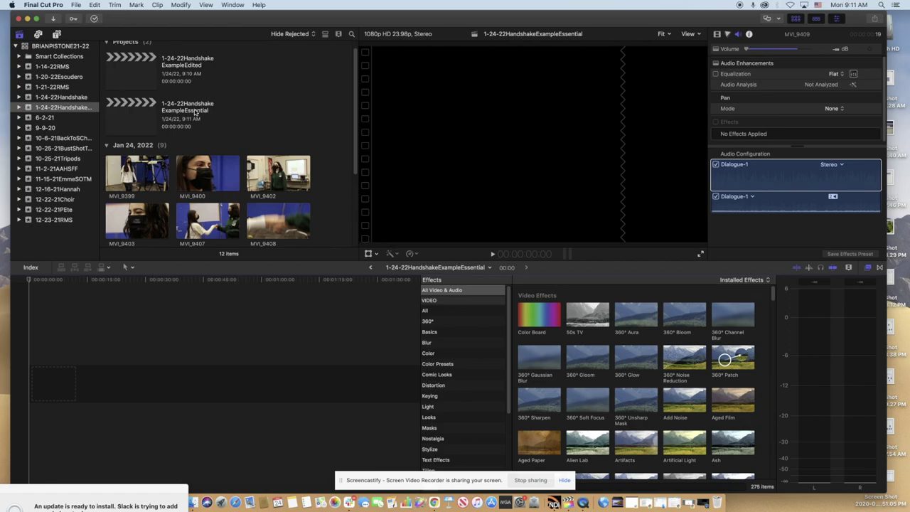
Look through the imported clips in the event and preview MVI_9399 and MVI_9400
{"action": "scroll", "coordinate": [188, 220], "scroll_direction": "down", "scroll_amount": 5}
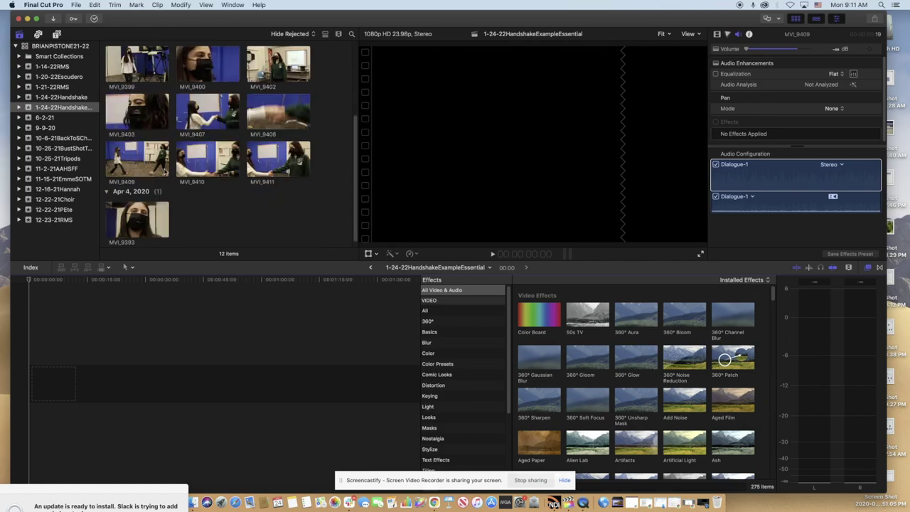
{"action": "scroll", "coordinate": [194, 186], "scroll_direction": "up", "scroll_amount": 2}
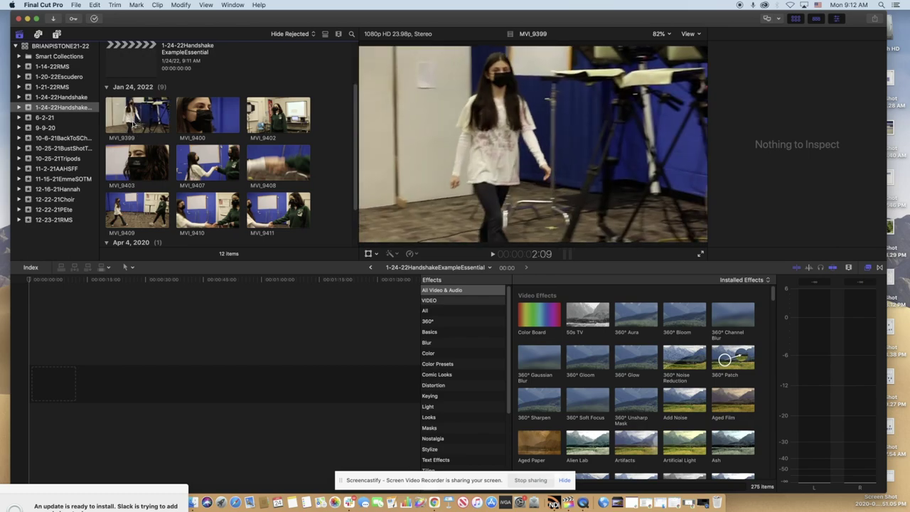
{"action": "key", "text": "space"}
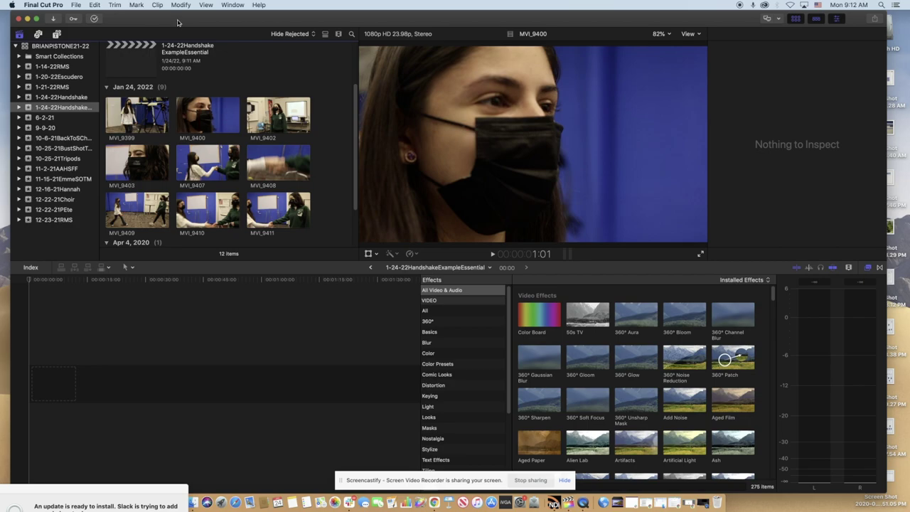
Switch to Chrome, open Google Classroom in a new tab and show the classwork of the TV1-P2 class
{"action": "left_click_drag", "start_coordinate": [179, 22], "coordinate": [178, 77]}
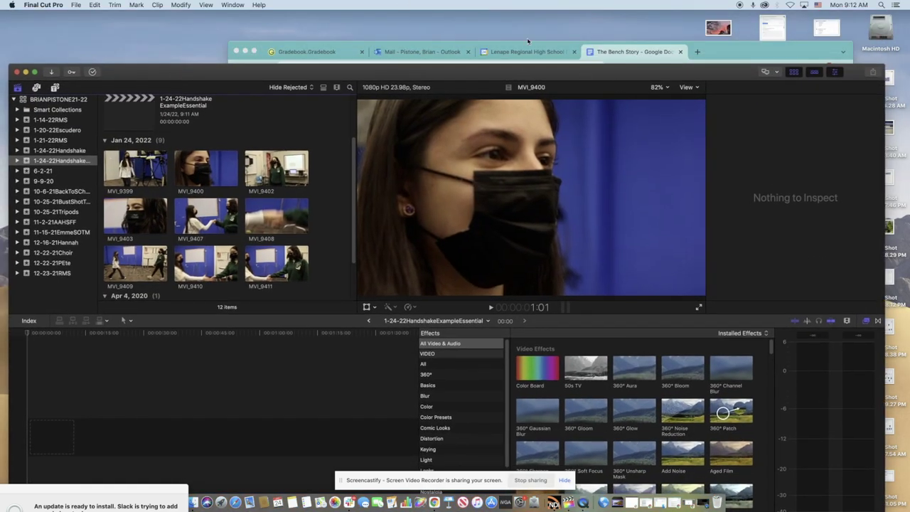
{"action": "left_click", "coordinate": [697, 52]}
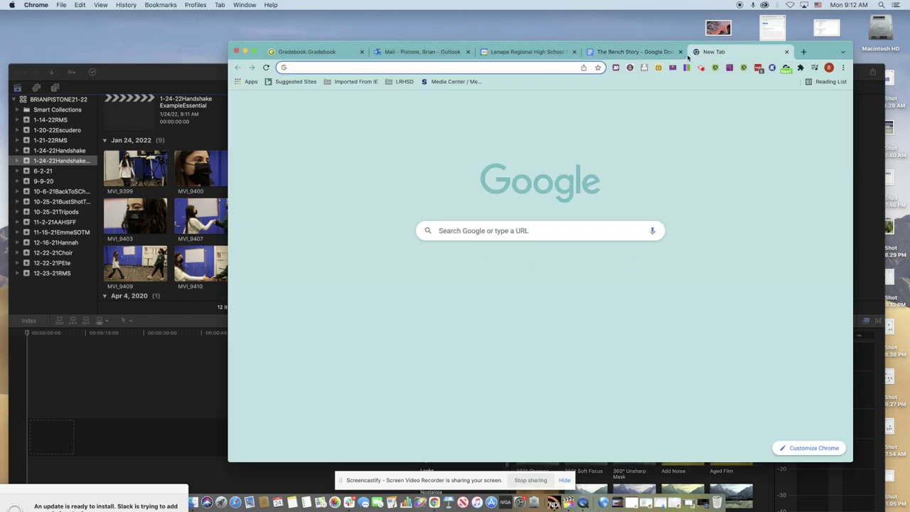
{"action": "type", "text": "clas"}
{"action": "key", "text": "Return"}
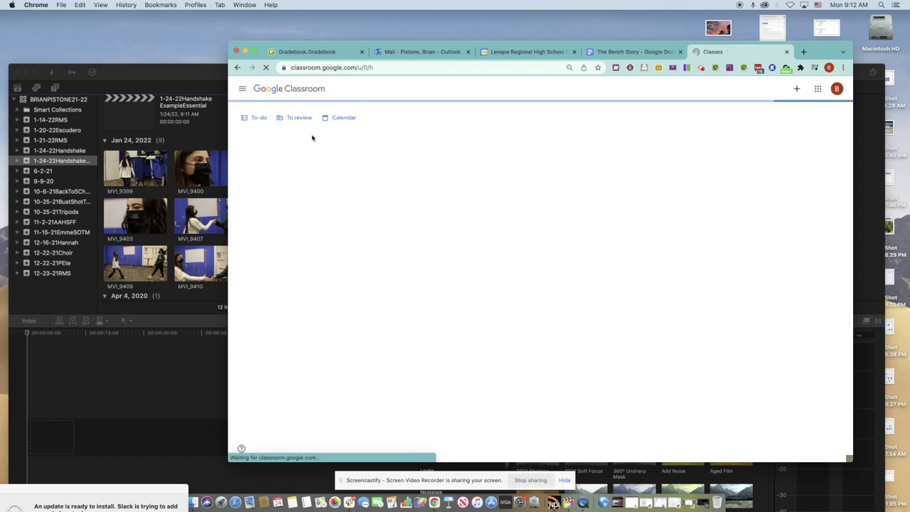
{"action": "left_click", "coordinate": [403, 146]}
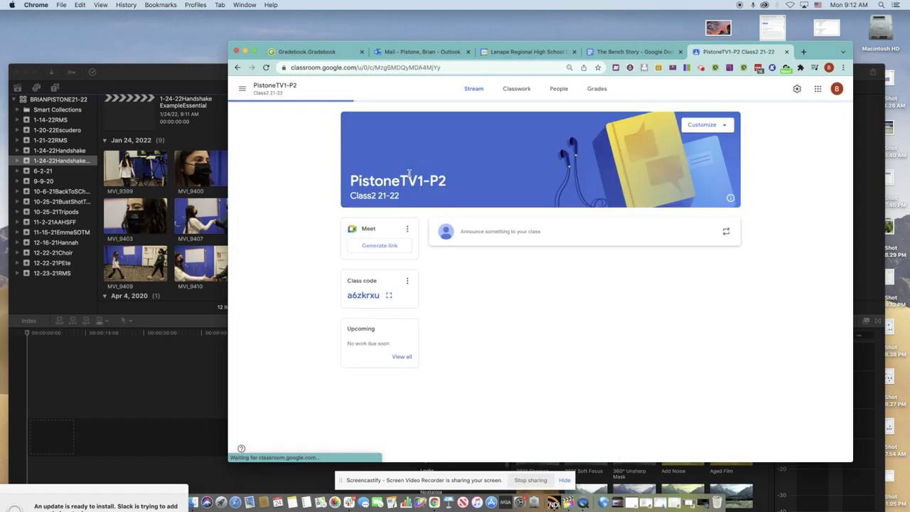
{"action": "left_click", "coordinate": [514, 91]}
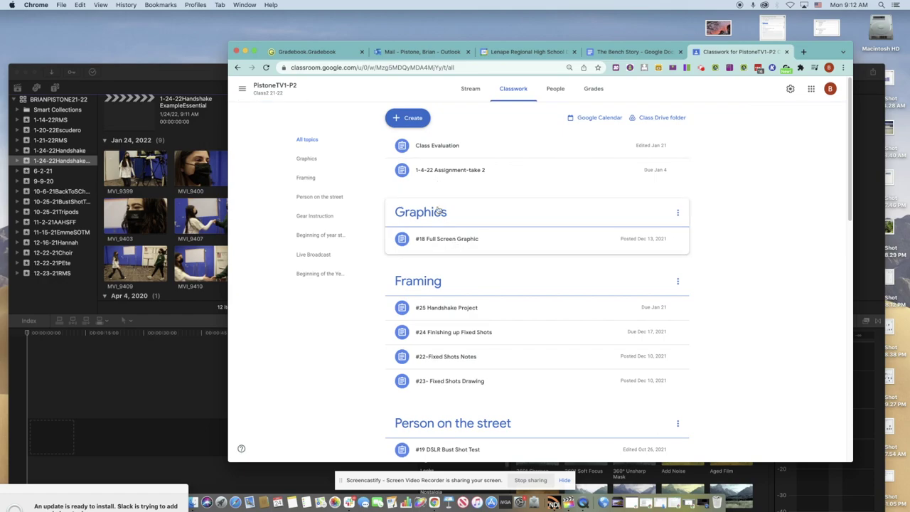
Open the TV Technology page attached to the #25 Handshake Project assignment and review its instructions and Storyboards and Plot Plan section
{"action": "left_click", "coordinate": [470, 308]}
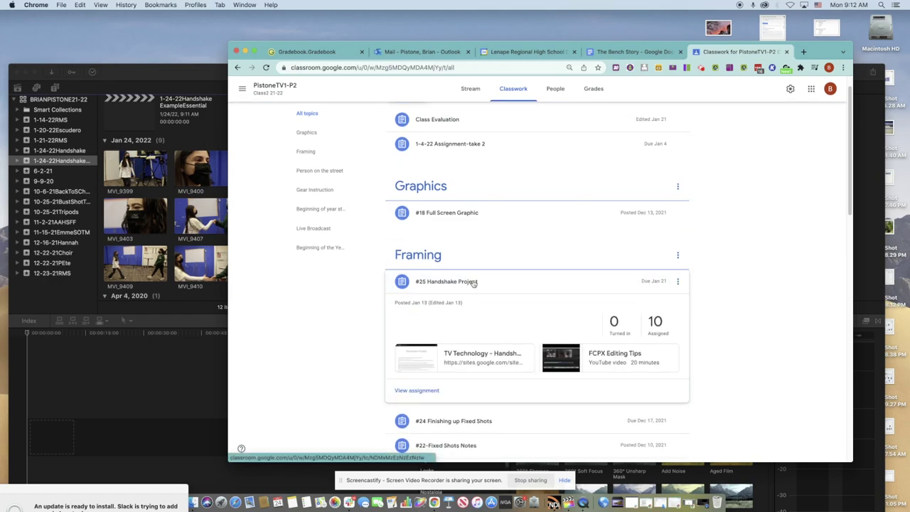
{"action": "left_click", "coordinate": [466, 358]}
{"action": "scroll", "coordinate": [537, 203], "scroll_direction": "down", "scroll_amount": 2}
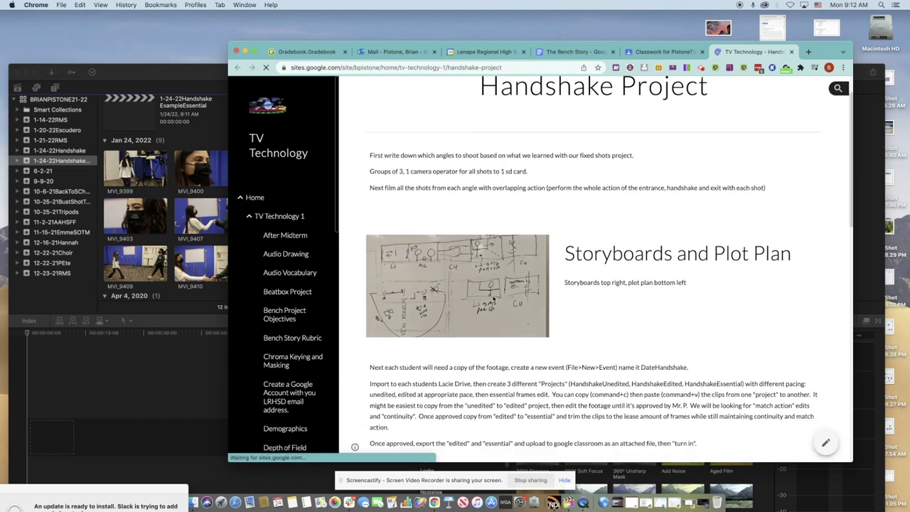
{"action": "scroll", "coordinate": [441, 318], "scroll_direction": "down", "scroll_amount": 1}
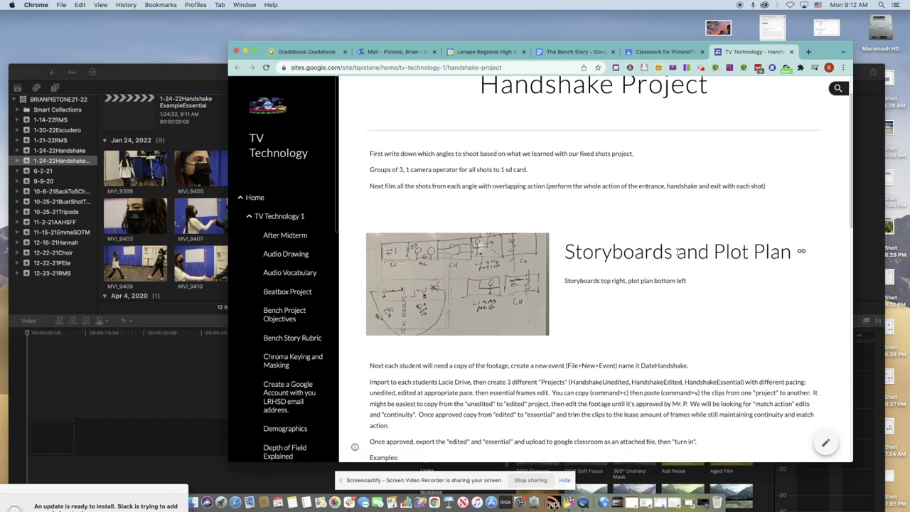
{"action": "scroll", "coordinate": [249, 225], "scroll_direction": "down", "scroll_amount": 1}
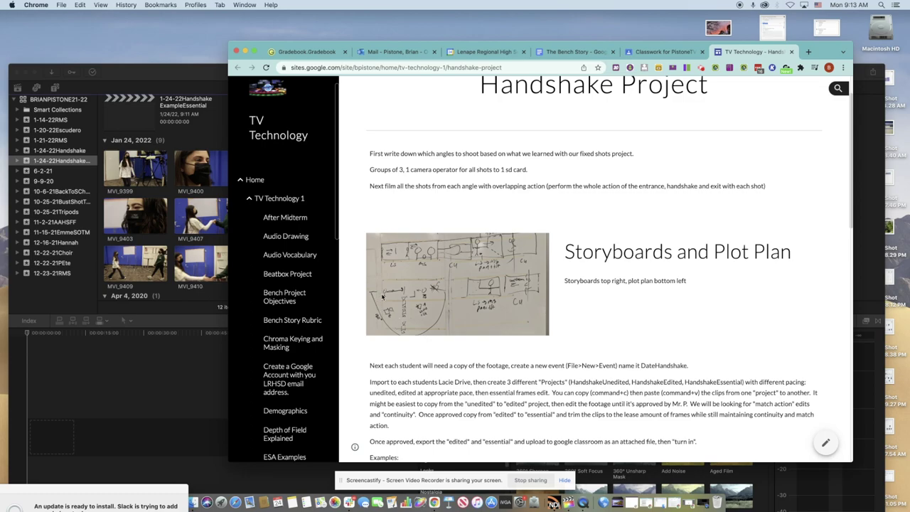
{"action": "left_click_drag", "start_coordinate": [718, 253], "coordinate": [781, 252]}
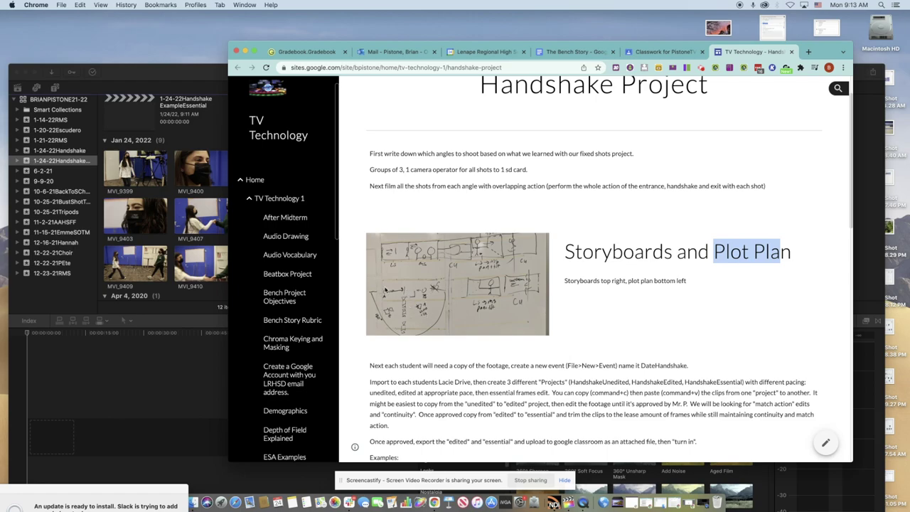
Switch between Final Cut Pro and Chrome to compare clips MVI_9407, MVI_9399, MVI_9403 and MVI_9409 with the assignment's storyboards and plot plan
{"action": "left_click", "coordinate": [217, 242]}
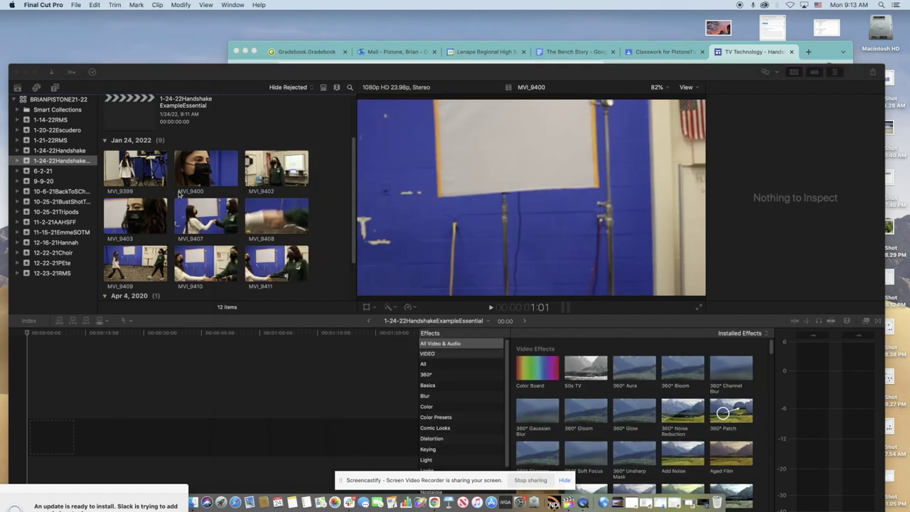
{"action": "left_click", "coordinate": [178, 227]}
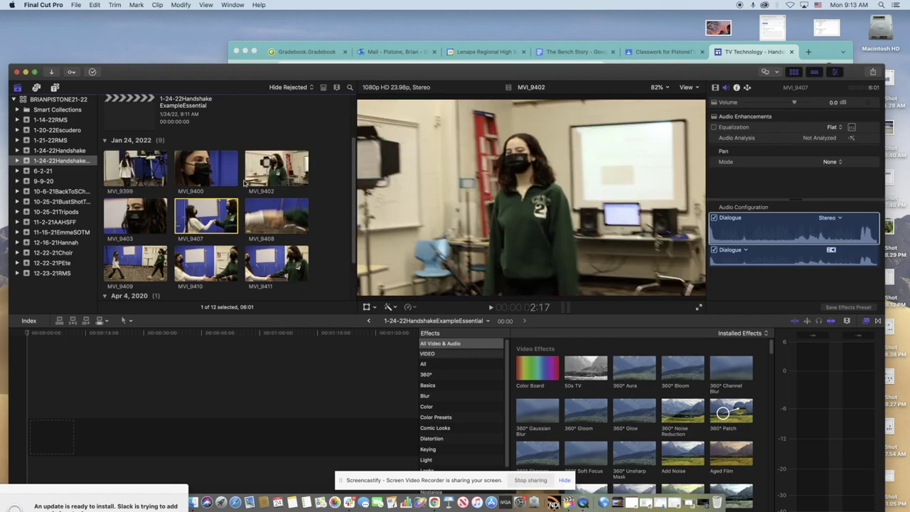
{"action": "left_click", "coordinate": [131, 169]}
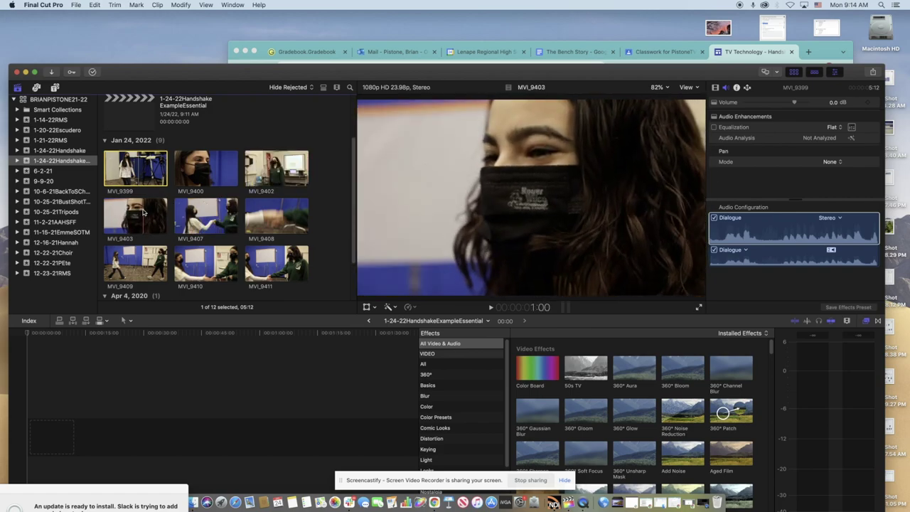
{"action": "left_click", "coordinate": [740, 55]}
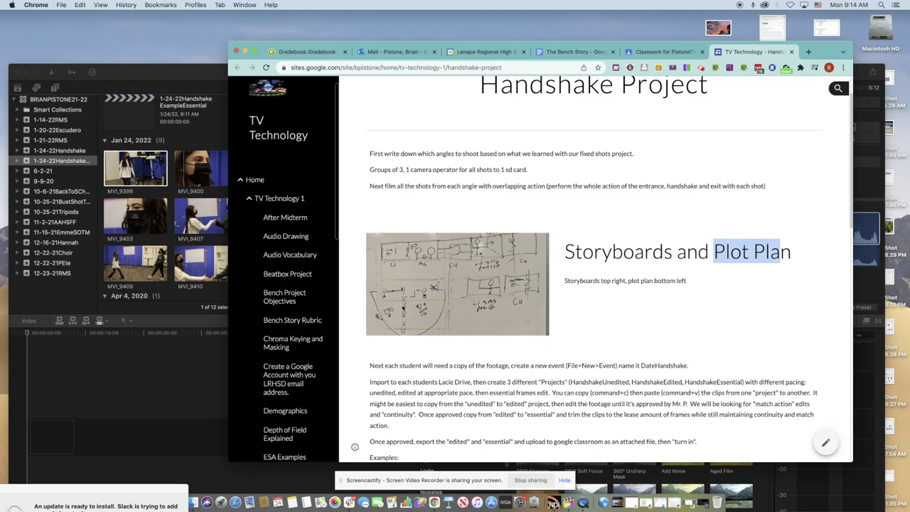
{"action": "left_click", "coordinate": [163, 232]}
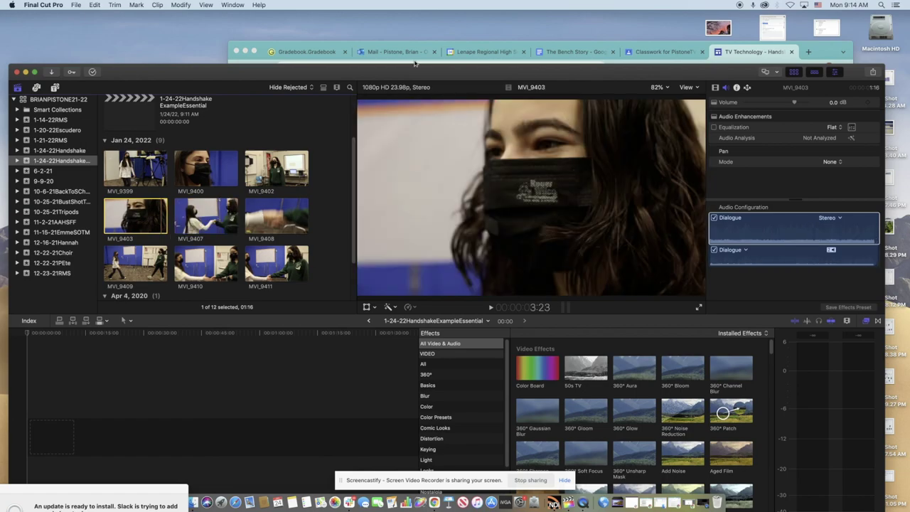
{"action": "left_click", "coordinate": [749, 56]}
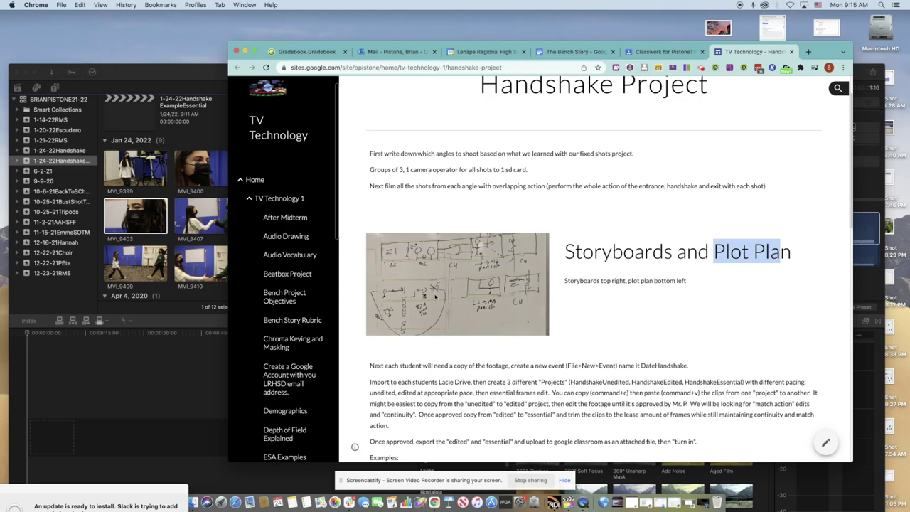
{"action": "left_click", "coordinate": [166, 252]}
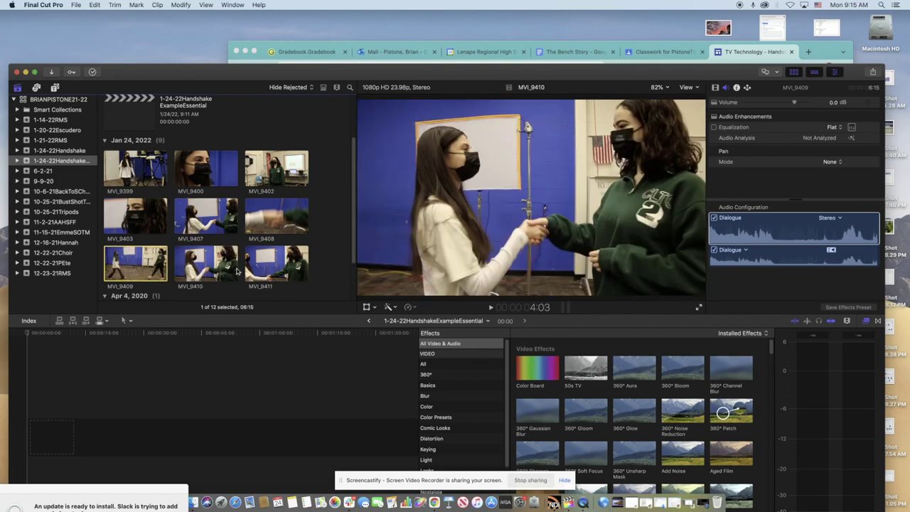
Delete the unneeded clips MVI_9393 and MVI_9407 from the handshake example event
{"action": "scroll", "coordinate": [229, 197], "scroll_direction": "down", "scroll_amount": 3}
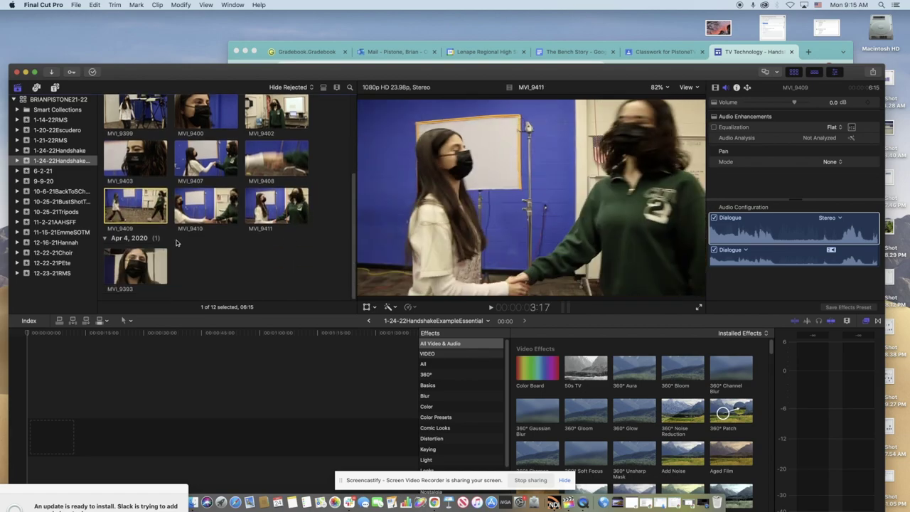
{"action": "left_click", "coordinate": [131, 267]}
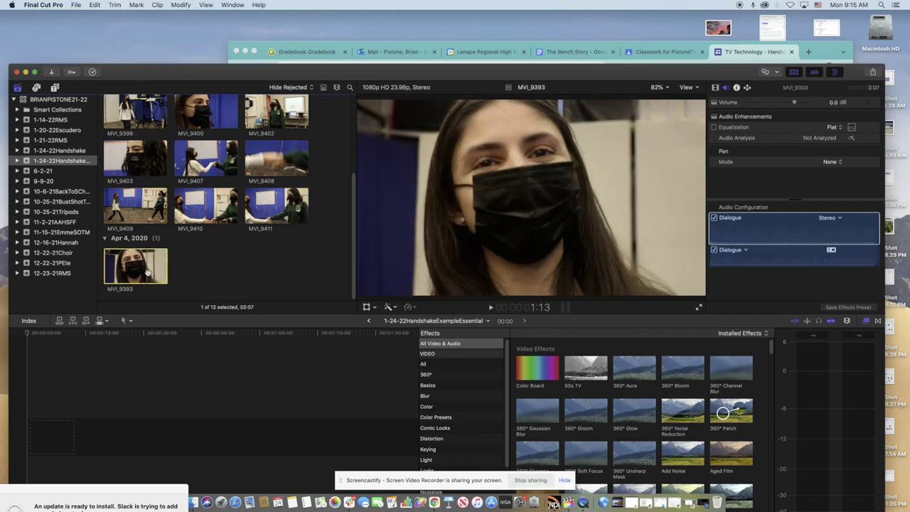
{"action": "key", "text": "BackSpace"}
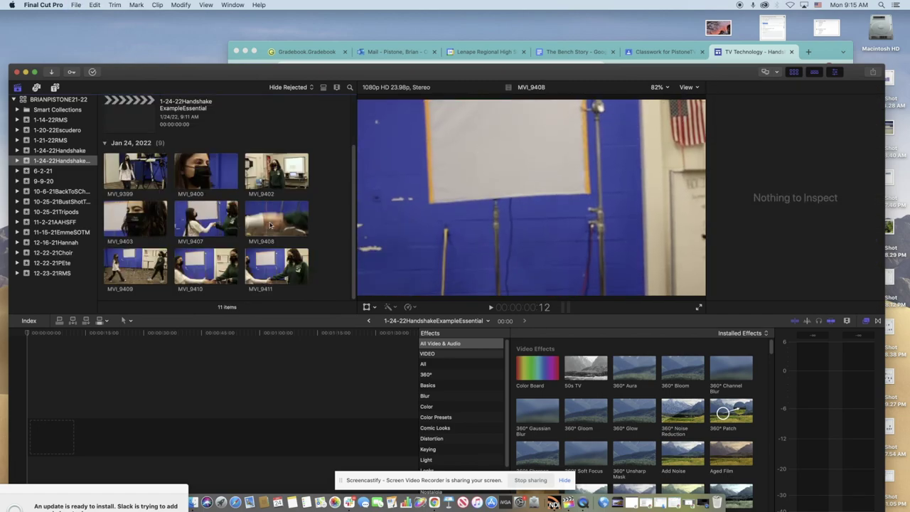
{"action": "left_click", "coordinate": [208, 225]}
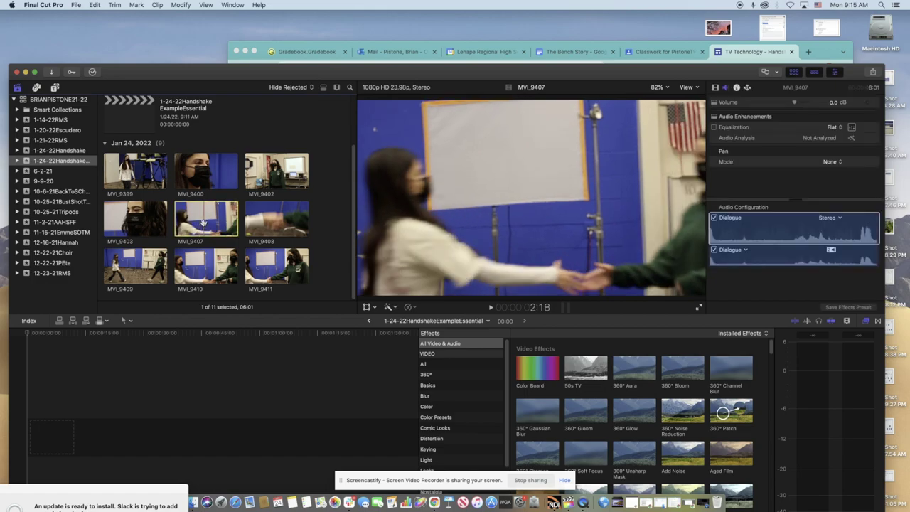
{"action": "key", "text": "BackSpace"}
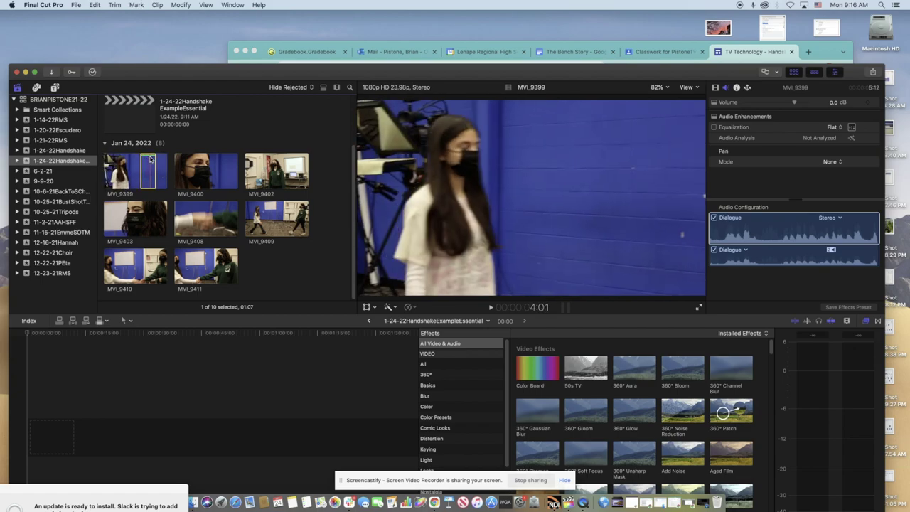
Tag the selected range of clip MVI_9399 with the keyword LS2MS-L
{"action": "key", "text": "super+k"}
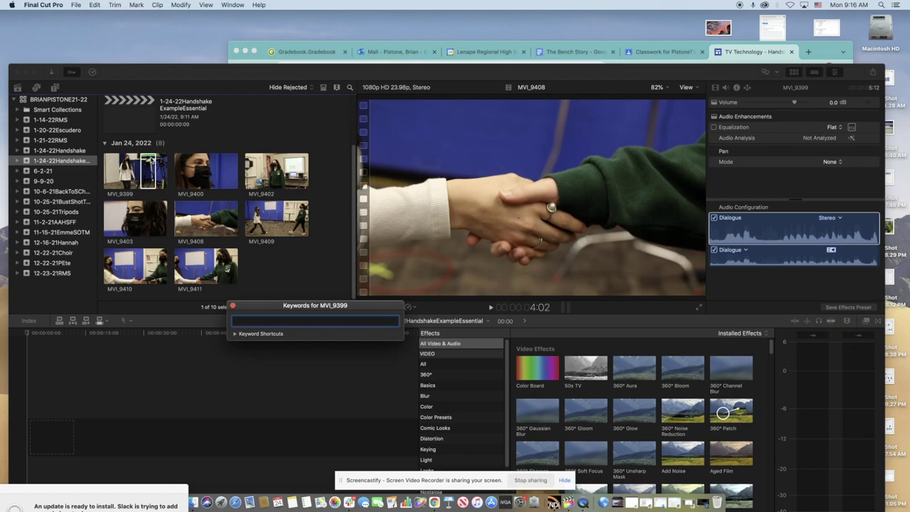
{"action": "left_click", "coordinate": [148, 161]}
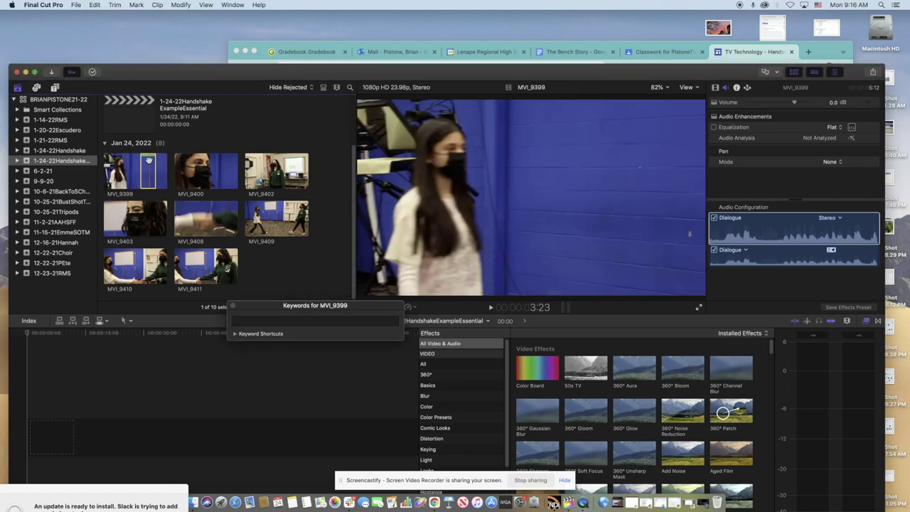
{"action": "key", "text": "t"}
{"action": "left_click", "coordinate": [241, 323]}
{"action": "left_click", "coordinate": [243, 321]}
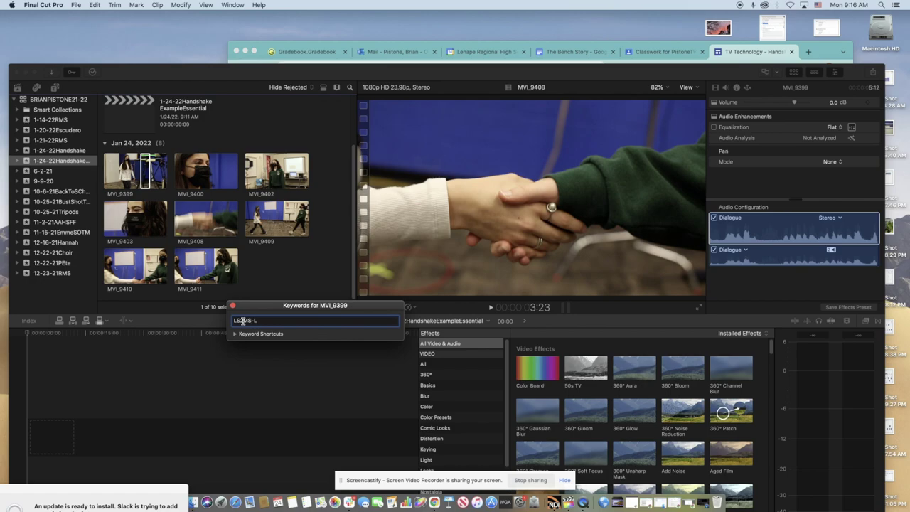
{"action": "key", "text": "Return"}
{"action": "left_click", "coordinate": [141, 159]}
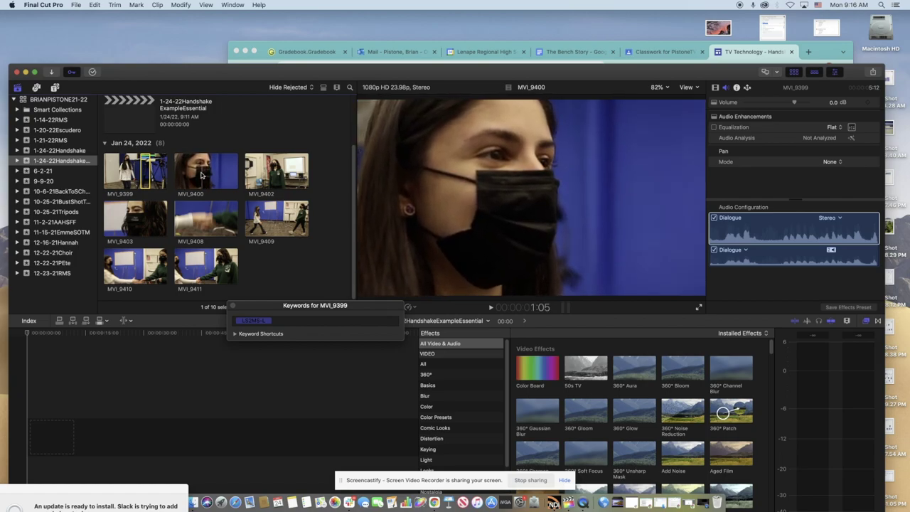
Select a middle range of clip MVI_9400, mark it as a favorite and tag it with the keyword CU-L
{"action": "left_click", "coordinate": [203, 173]}
{"action": "left_click_drag", "start_coordinate": [204, 173], "coordinate": [214, 171]}
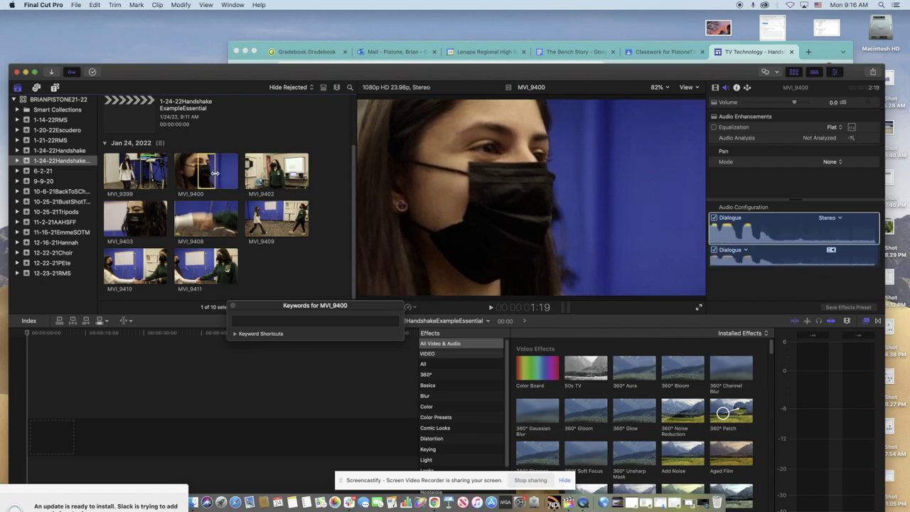
{"action": "key", "text": "f"}
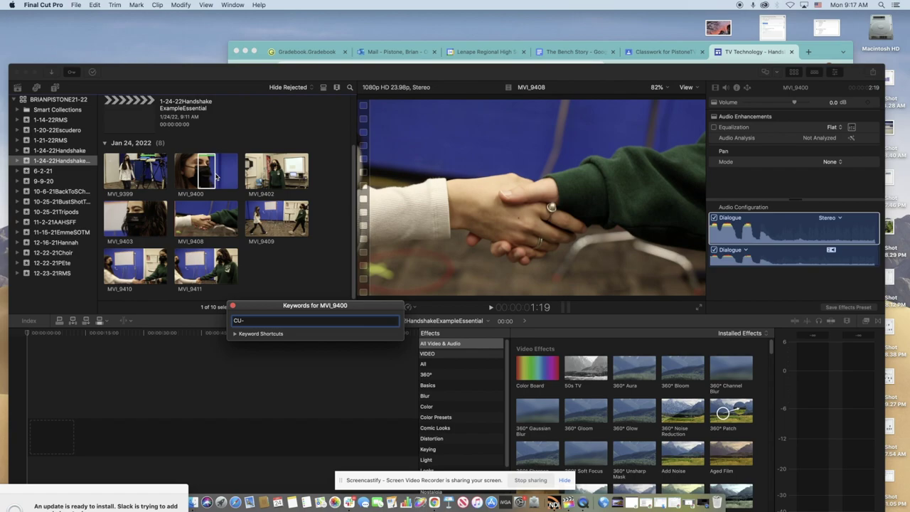
{"action": "key", "text": "Return"}
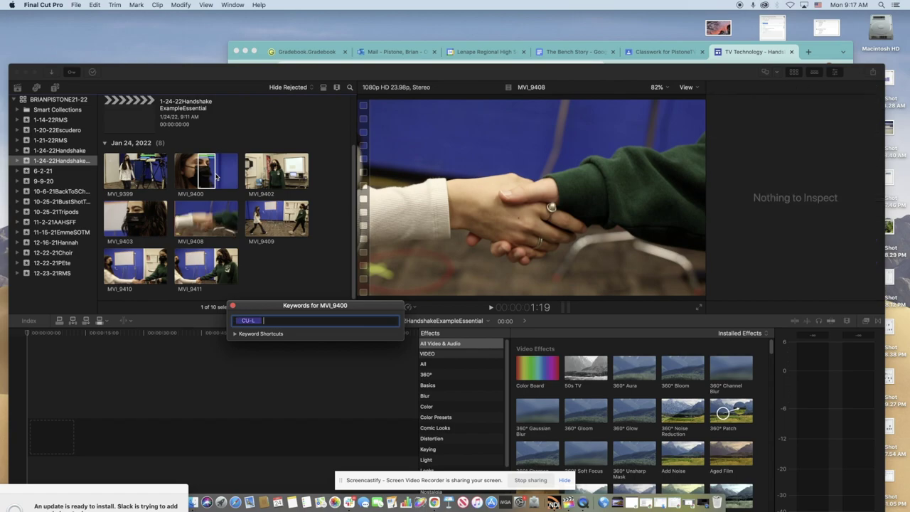
{"action": "left_click", "coordinate": [205, 173]}
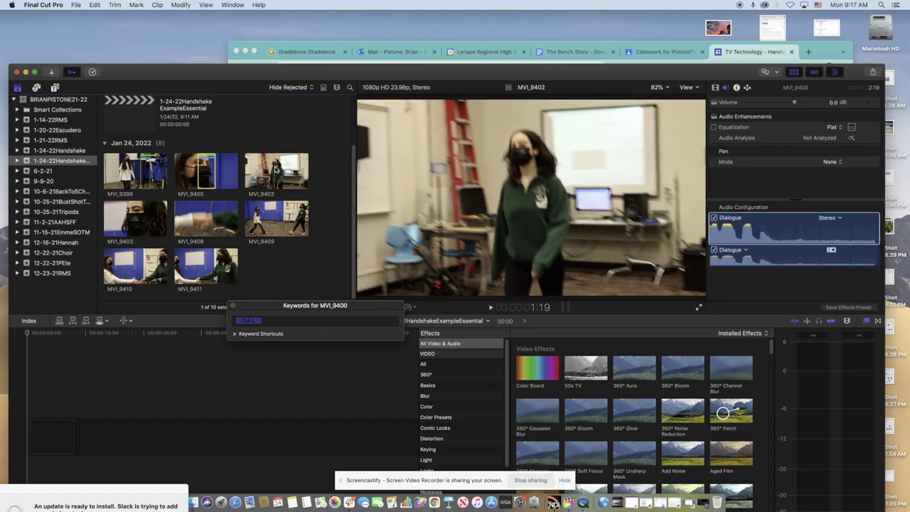
Select a one-second range of clip MVI_9402 starting at 2:09 and tag it with the keyword LS2MS-L
{"action": "left_click", "coordinate": [268, 169]}
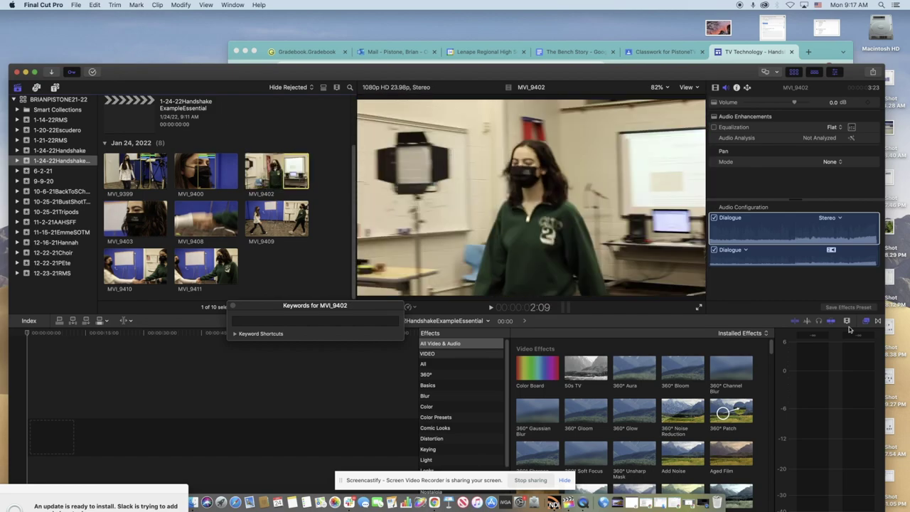
{"action": "left_click", "coordinate": [801, 325]}
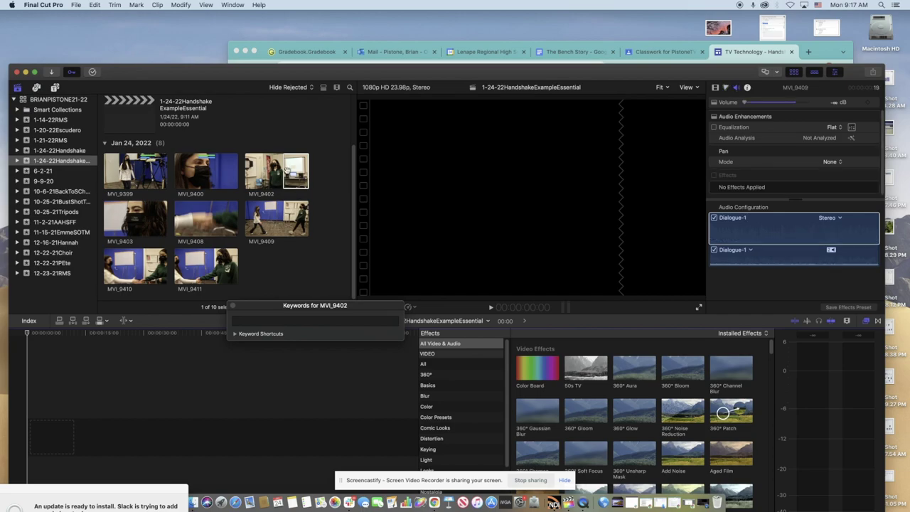
{"action": "left_click", "coordinate": [298, 173]}
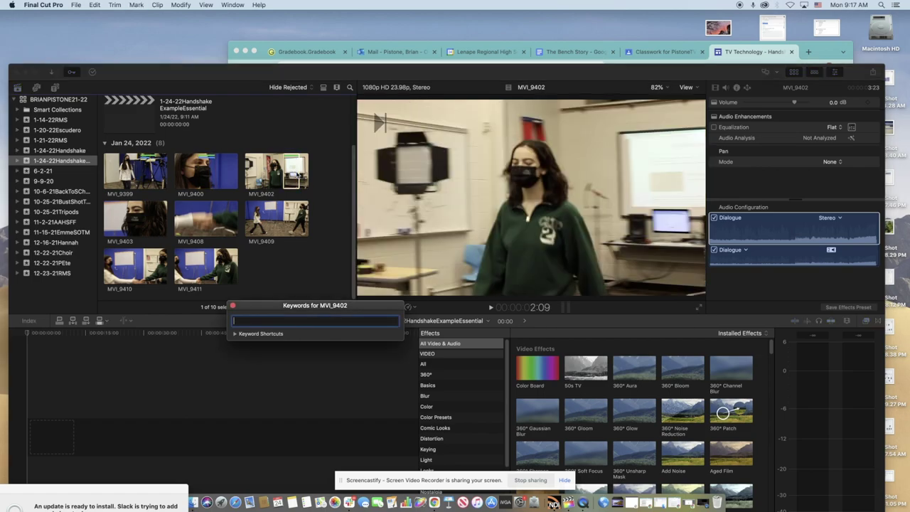
{"action": "type", "text": "LS"}
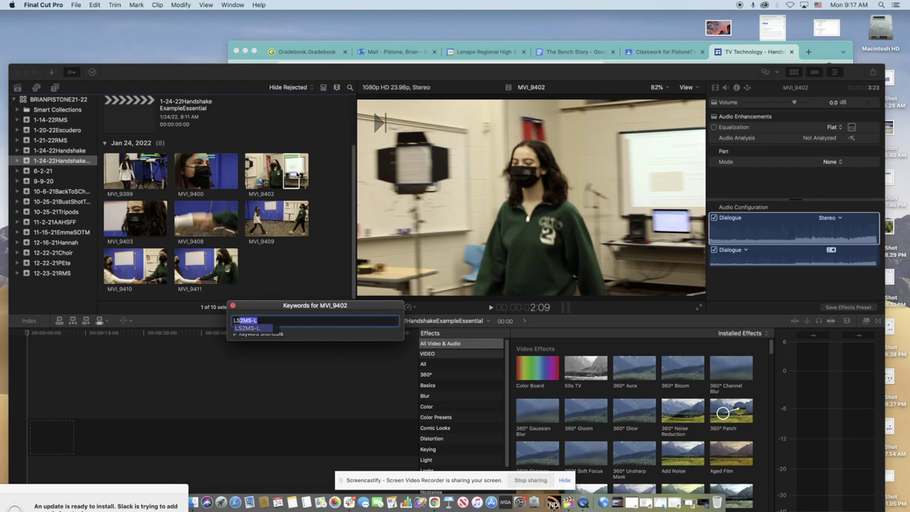
{"action": "type", "text": "2MS-L"}
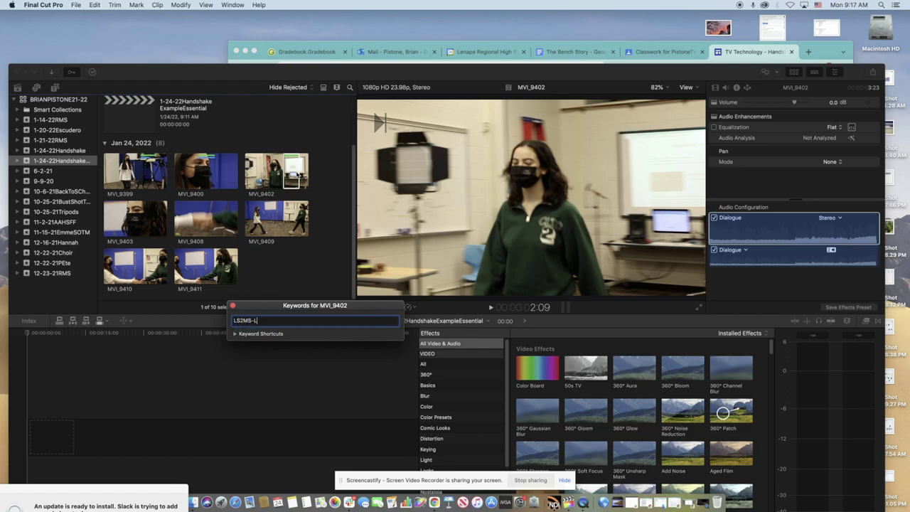
{"action": "key", "text": "Return"}
Check the keywords assigned to MVI_9399 and MVI_9402, and switch the event browser to list view
{"action": "left_click", "coordinate": [144, 160]}
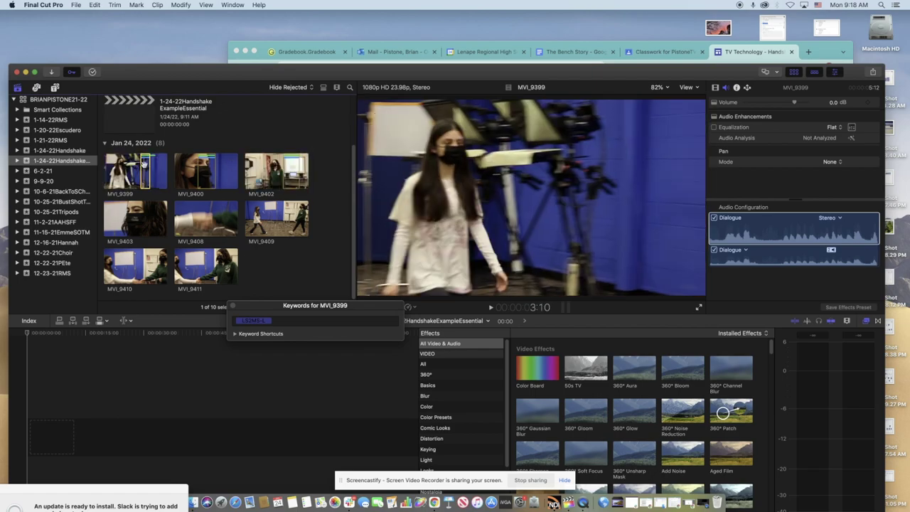
{"action": "left_click", "coordinate": [292, 164]}
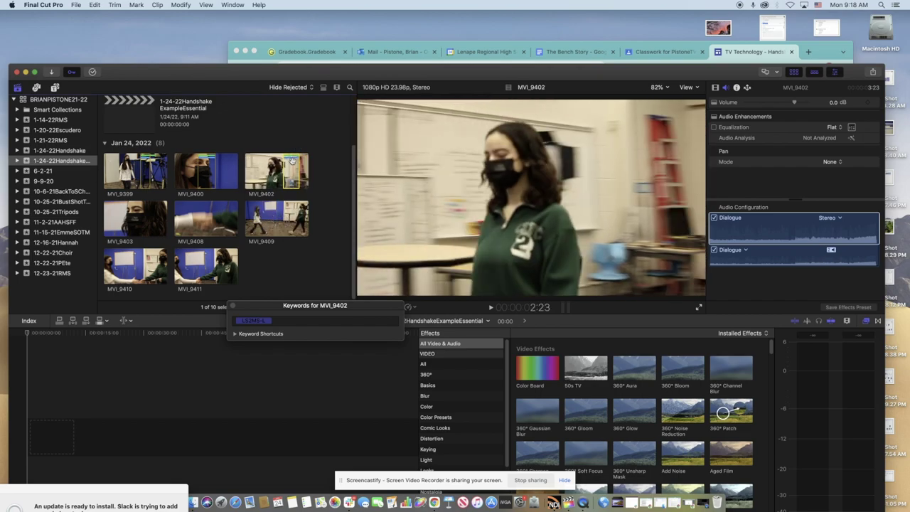
{"action": "left_click", "coordinate": [323, 88]}
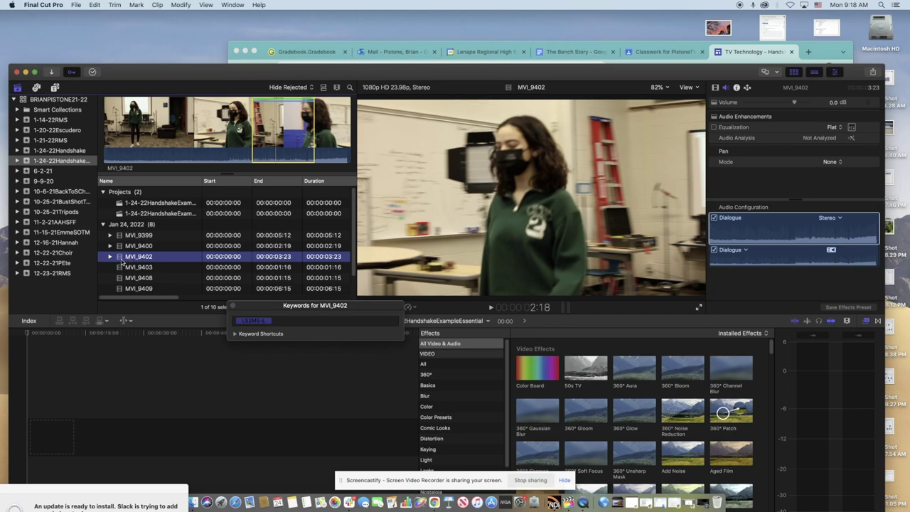
Try to delete the LS2MS-L keyword entry under MVI_9402, and undo the deletion
{"action": "left_click", "coordinate": [111, 257]}
{"action": "left_click", "coordinate": [145, 268]}
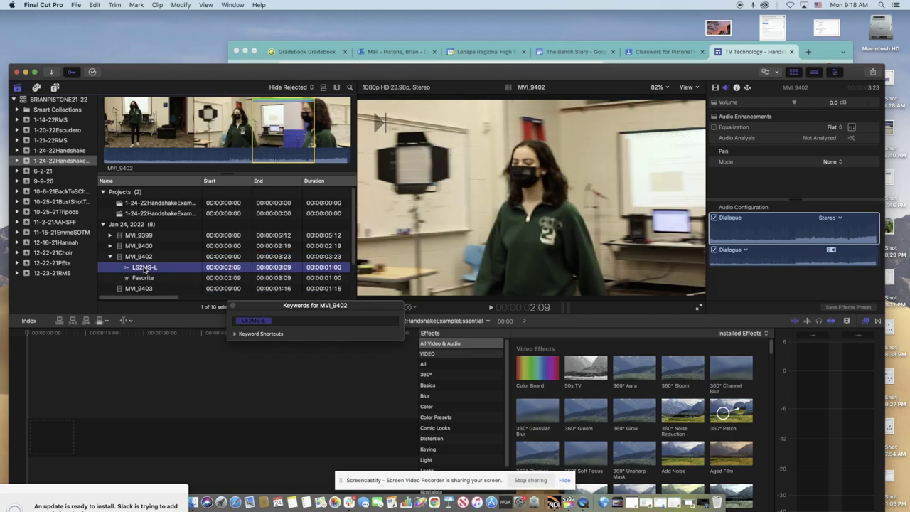
{"action": "key", "text": "Delete"}
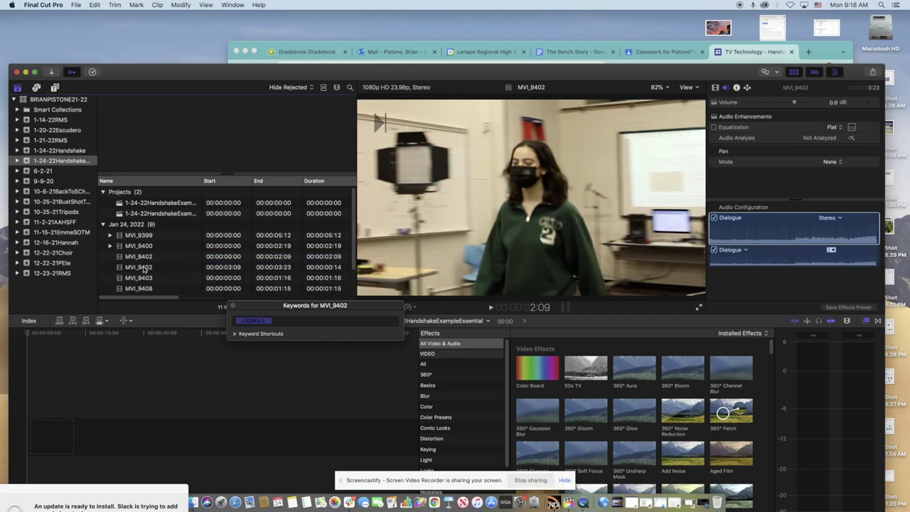
{"action": "key", "text": "super+z"}
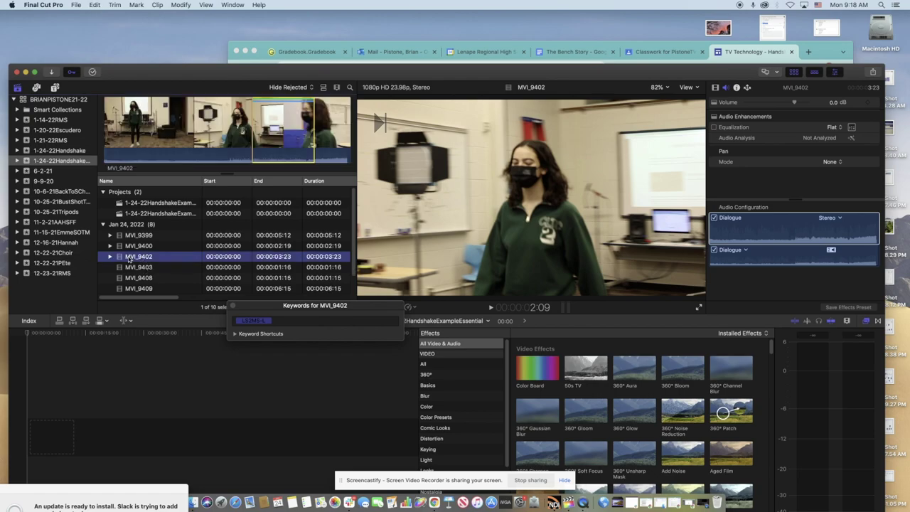
Remove all keywords from the tagged range of MVI_9402 and tag it with LS2MS-R instead
{"action": "left_click", "coordinate": [110, 256]}
{"action": "right_click", "coordinate": [148, 269]}
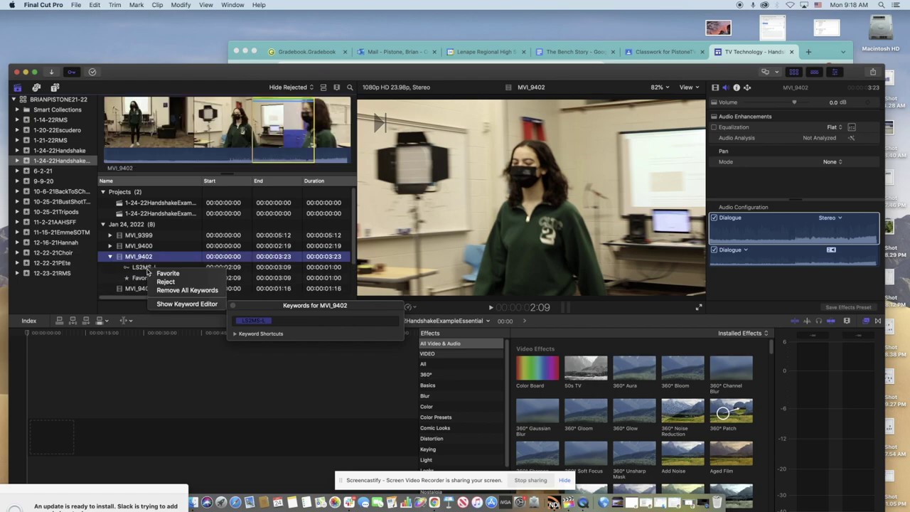
{"action": "left_click", "coordinate": [168, 291]}
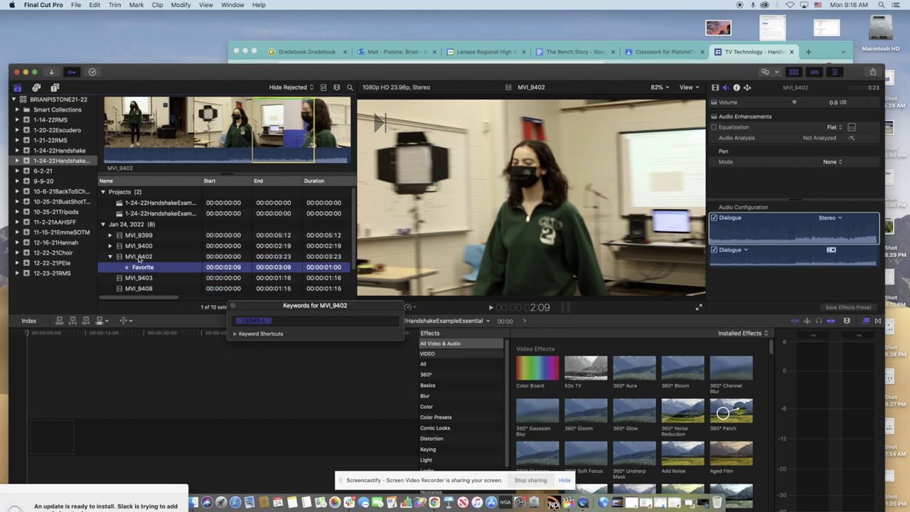
{"action": "left_click", "coordinate": [138, 257]}
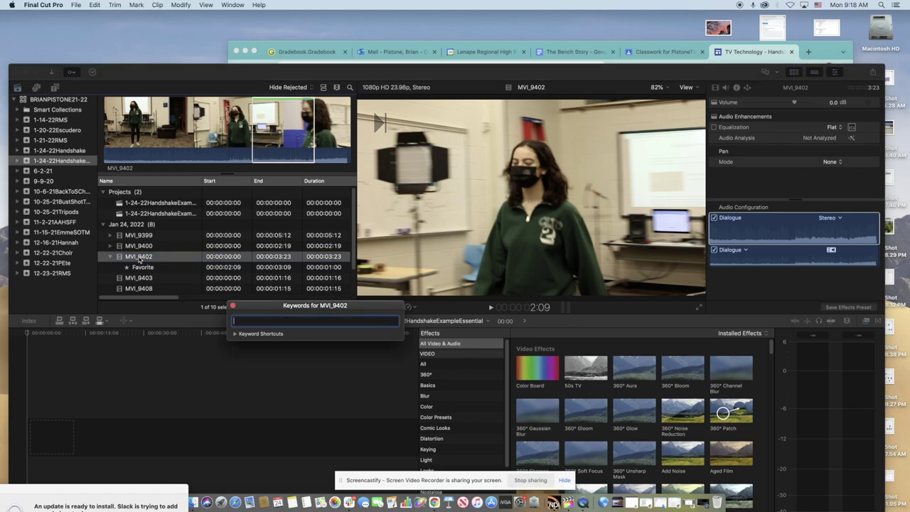
{"action": "type", "text": "LS2MS-R"}
{"action": "key", "text": "Return"}
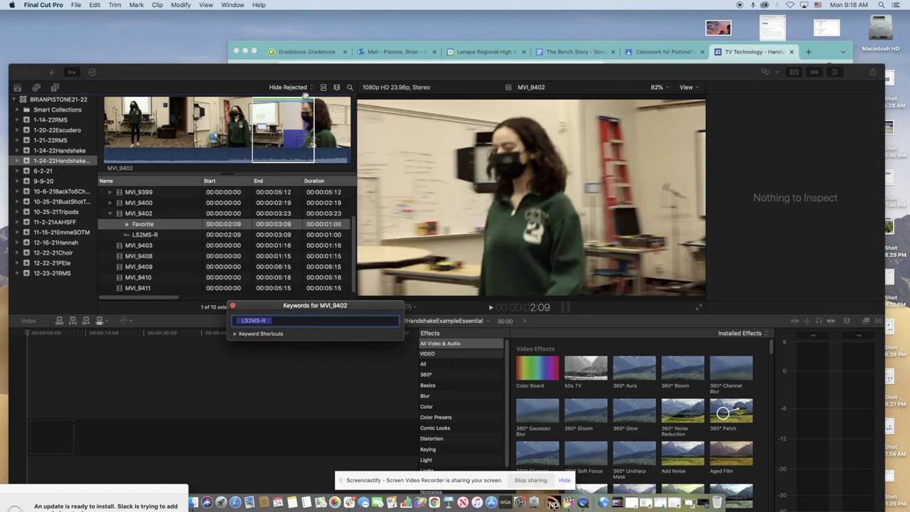
Switch the event browser from list view back to filmstrip view
{"action": "left_click", "coordinate": [306, 94]}
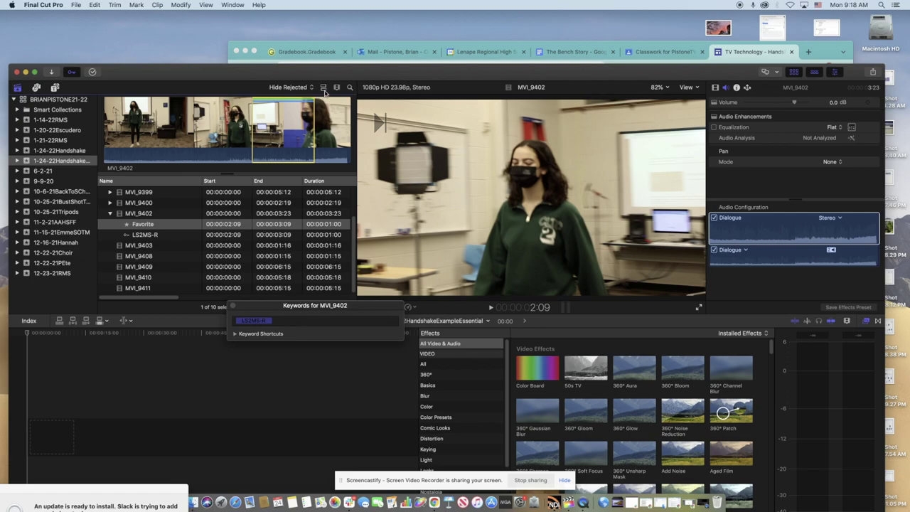
{"action": "left_click", "coordinate": [324, 87]}
{"action": "left_click", "coordinate": [323, 87]}
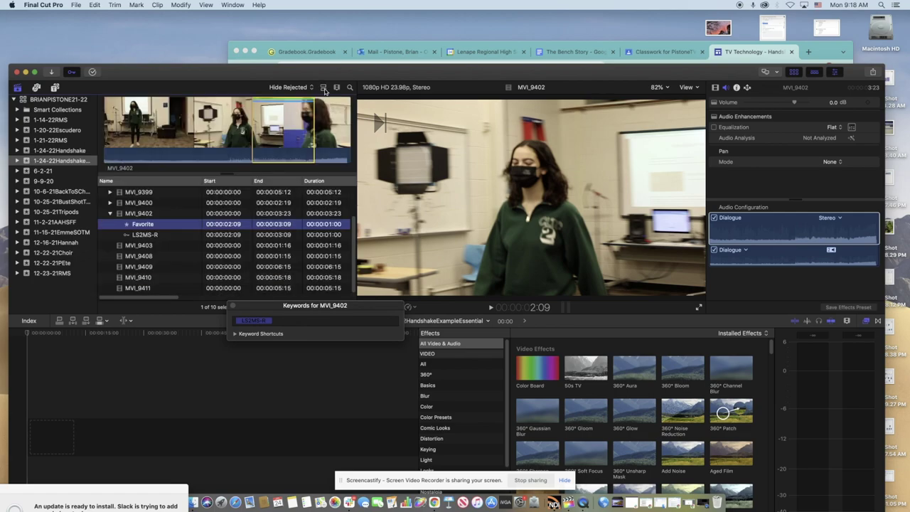
{"action": "left_click", "coordinate": [324, 88]}
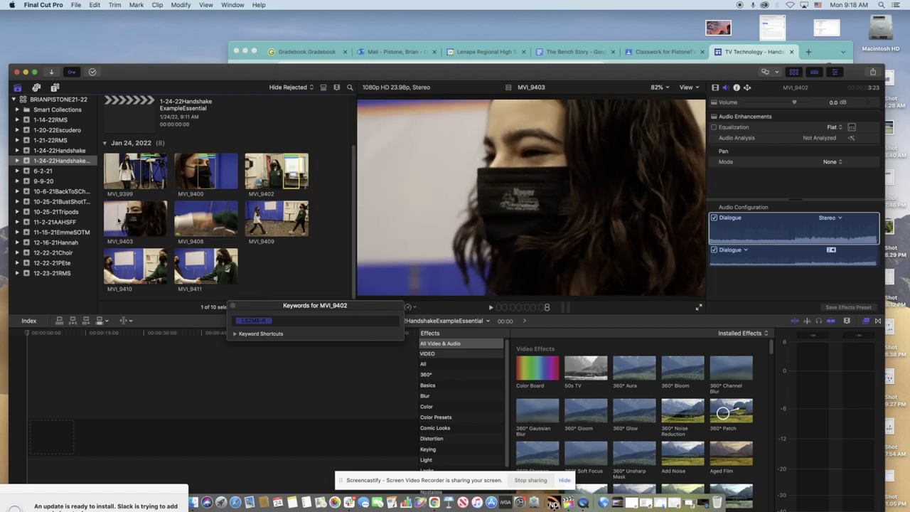
Select a range of clip MVI_9403 ending at about 1:01 and tag it with the keyword CU-R
{"action": "left_click", "coordinate": [119, 221]}
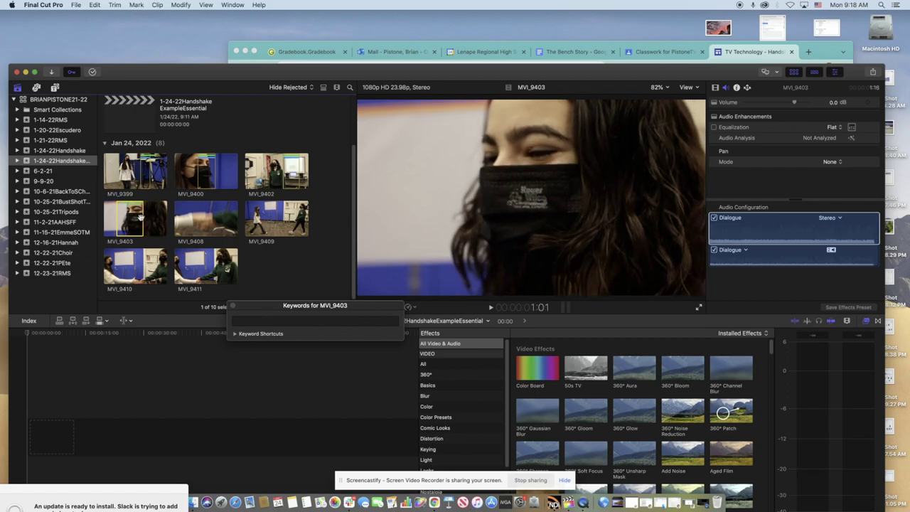
{"action": "key", "text": "super+k"}
{"action": "type", "text": "C"}
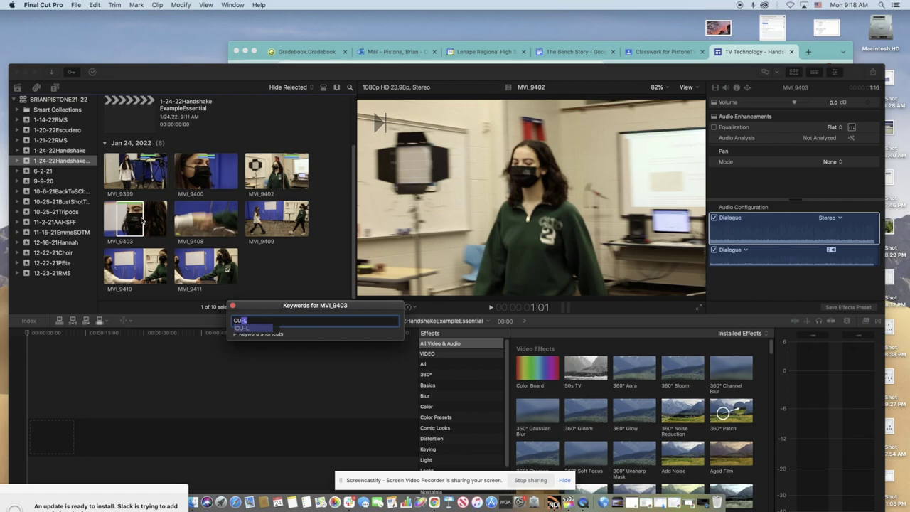
{"action": "type", "text": "U-R"}
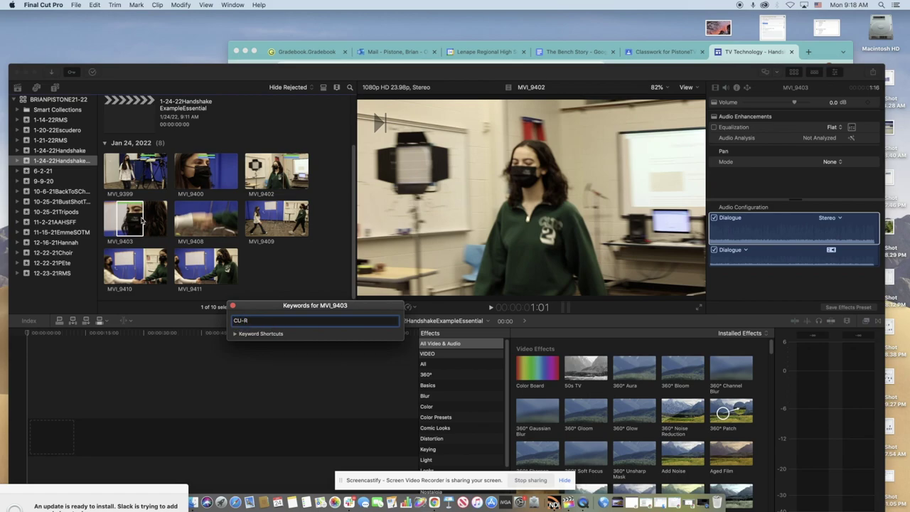
{"action": "key", "text": "Return"}
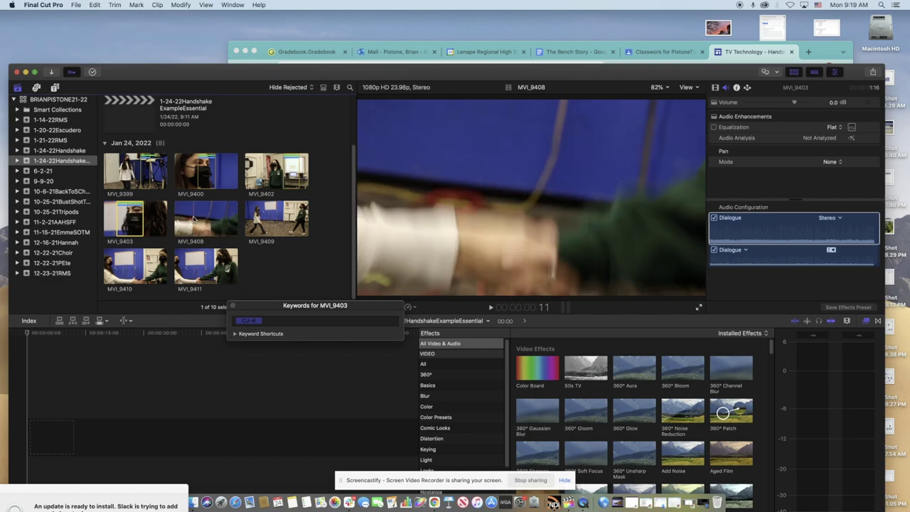
Select the handshake range in the later part of clip MVI_9408 and tag it with the keyword CU Hands
{"action": "left_click", "coordinate": [208, 219]}
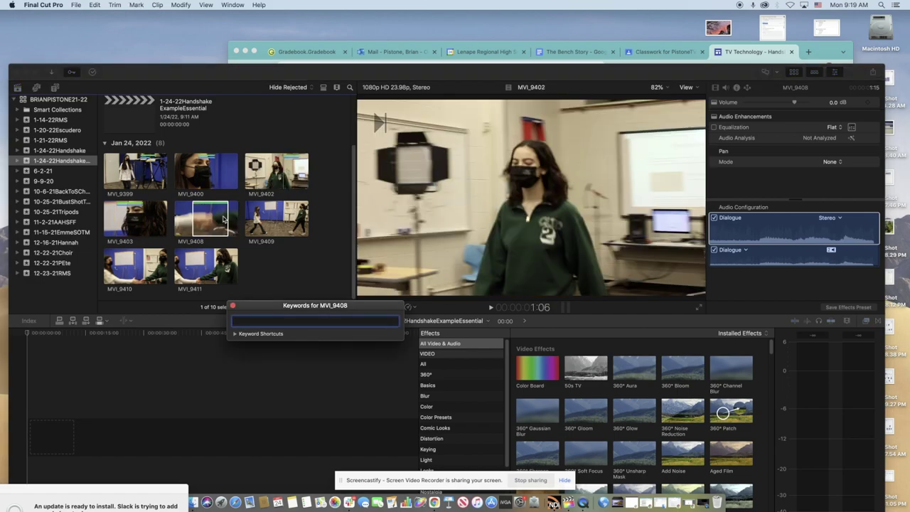
{"action": "type", "text": "CU"}
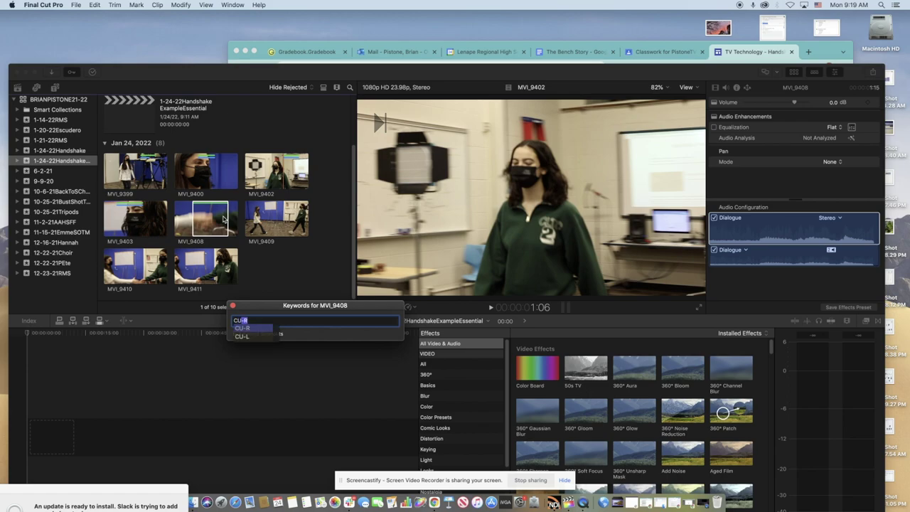
{"action": "type", "text": " Hands"}
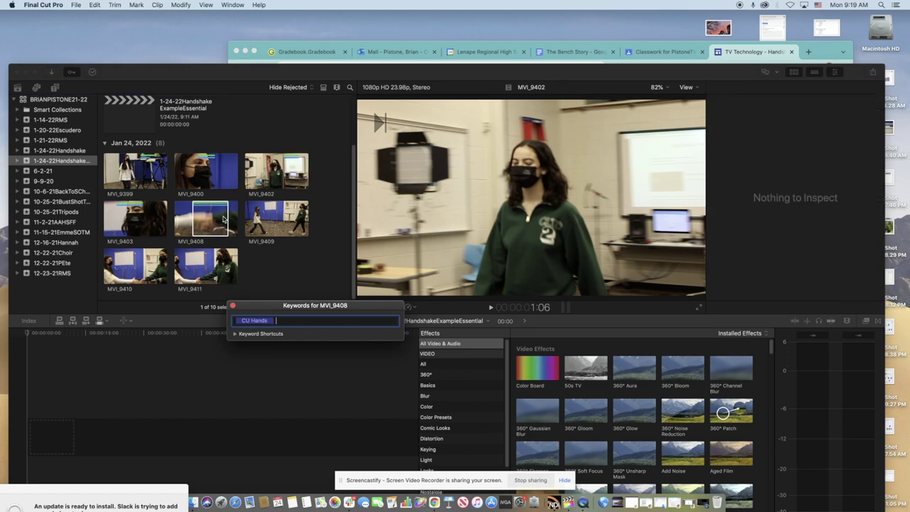
{"action": "key", "text": "Return"}
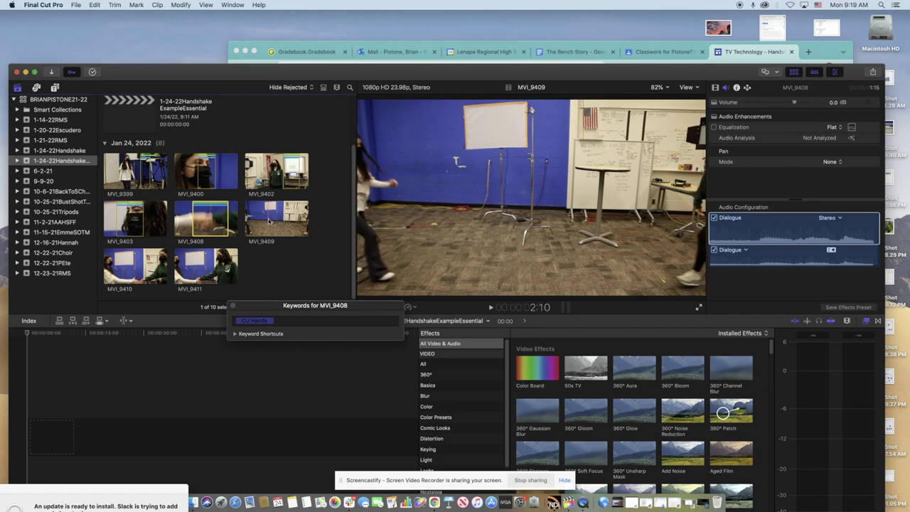
Select a range in the middle of clip MVI_9409 ending at about 3:19 and tag it with the keyword LS to connect
{"action": "left_click", "coordinate": [270, 221]}
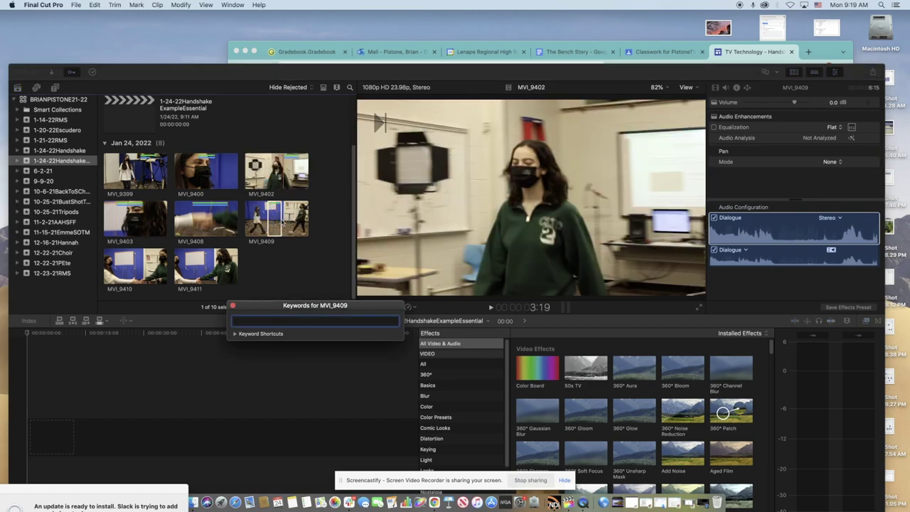
{"action": "type", "text": "LS"}
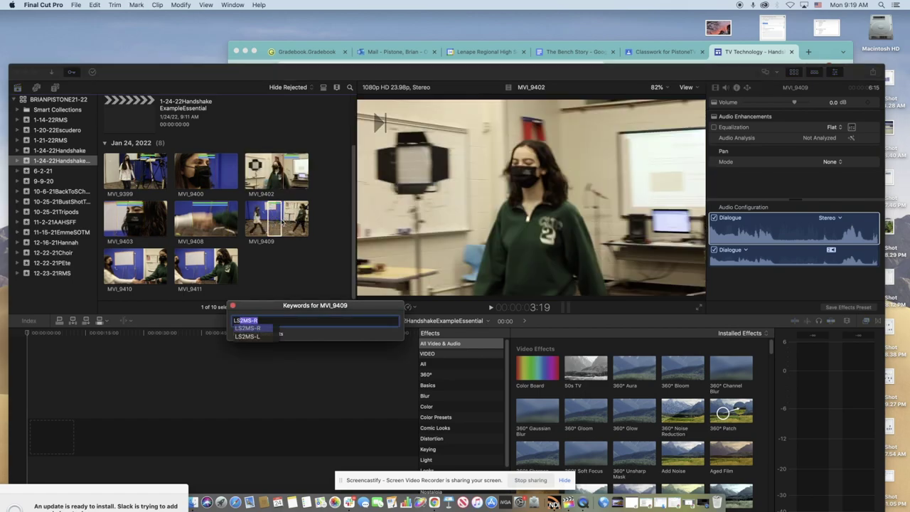
{"action": "key", "text": "BackSpace"}
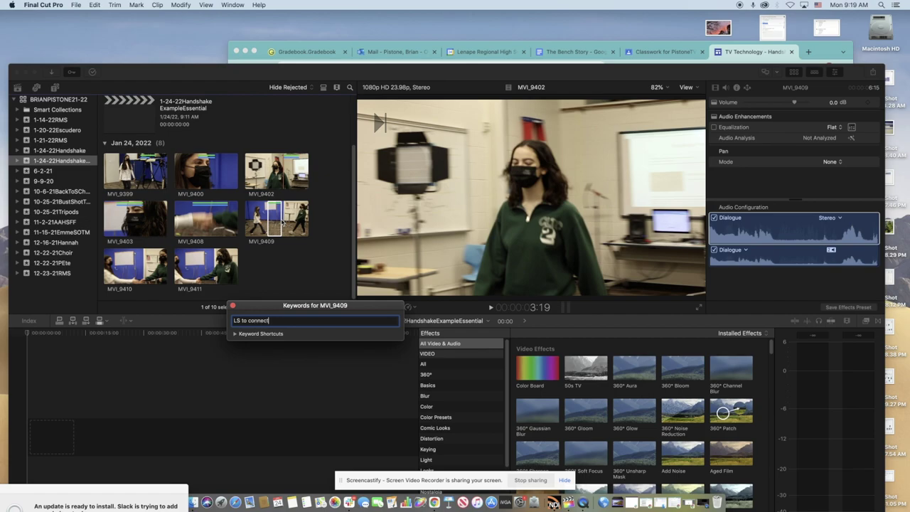
{"action": "type", "text": "to connect"}
{"action": "key", "text": "Return"}
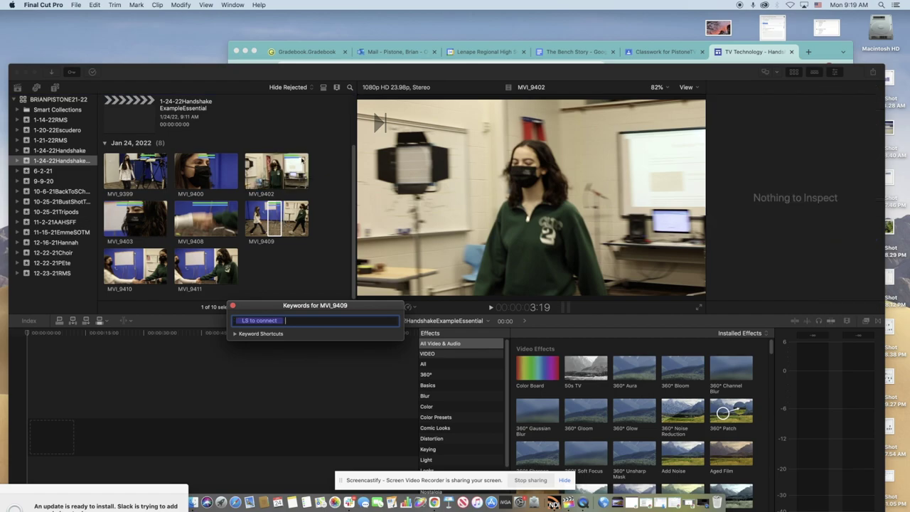
Select a second range near the end of clip MVI_9409, ending at about 6:03, and tag it with the keyword LS to exit
{"action": "left_click", "coordinate": [292, 219]}
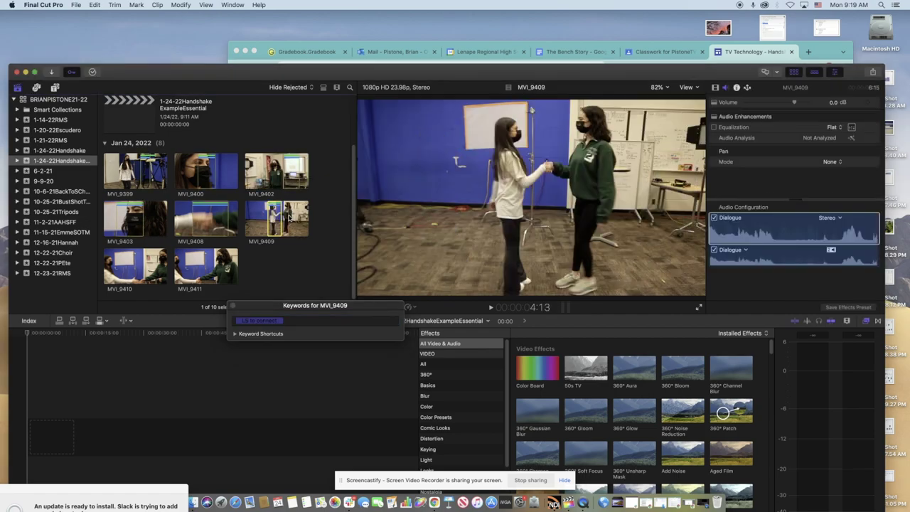
{"action": "left_click", "coordinate": [290, 218]}
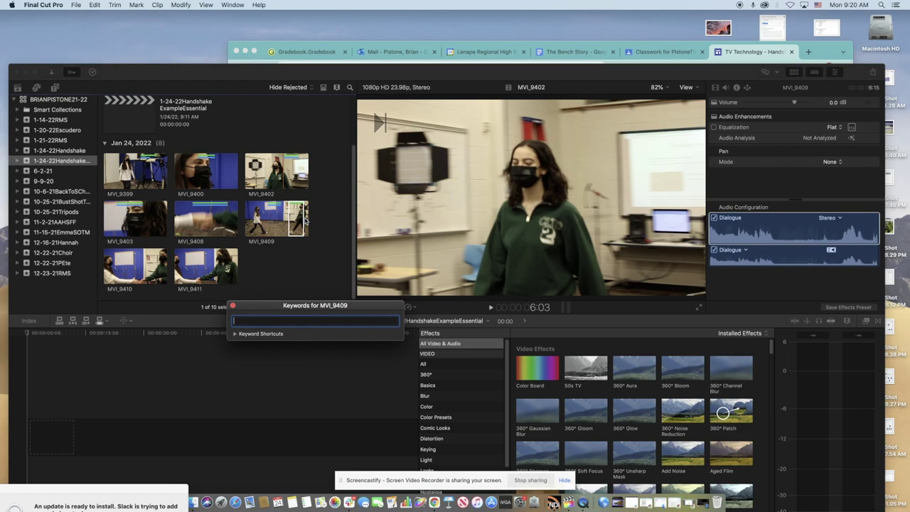
{"action": "type", "text": "LS"}
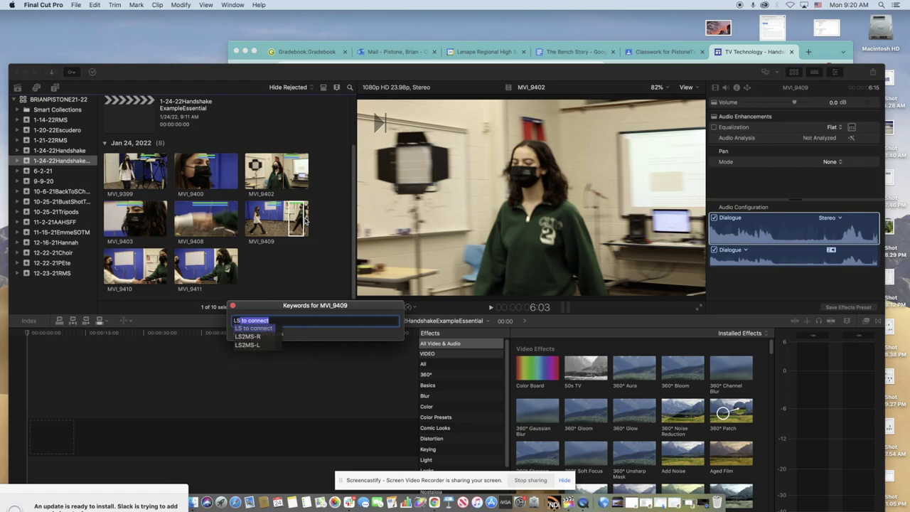
{"action": "type", "text": " to ex"}
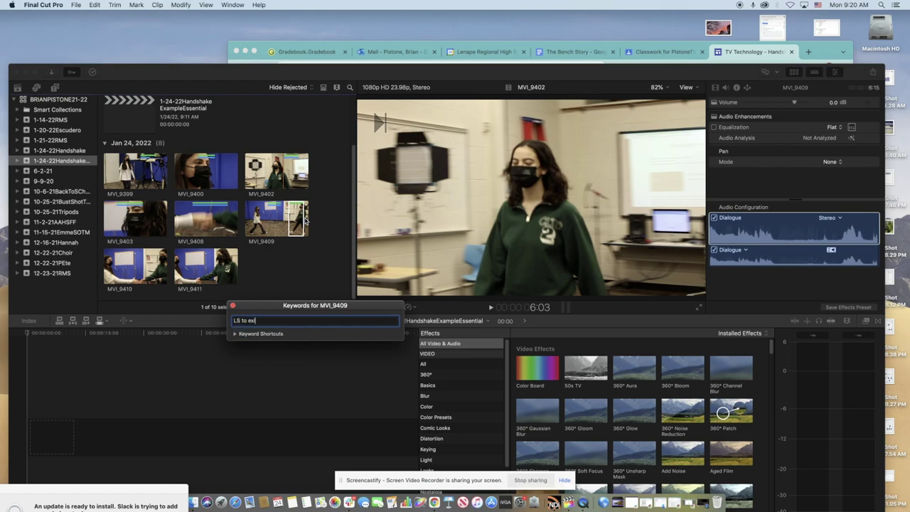
{"action": "type", "text": "it"}
{"action": "key", "text": "Return"}
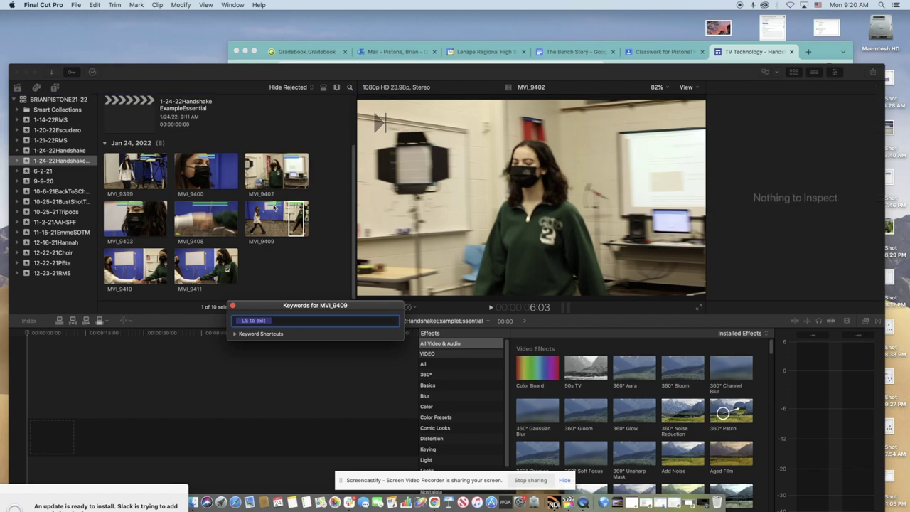
Reject the unneeded clip MVI_9410 in the event browser
{"action": "left_click", "coordinate": [251, 225]}
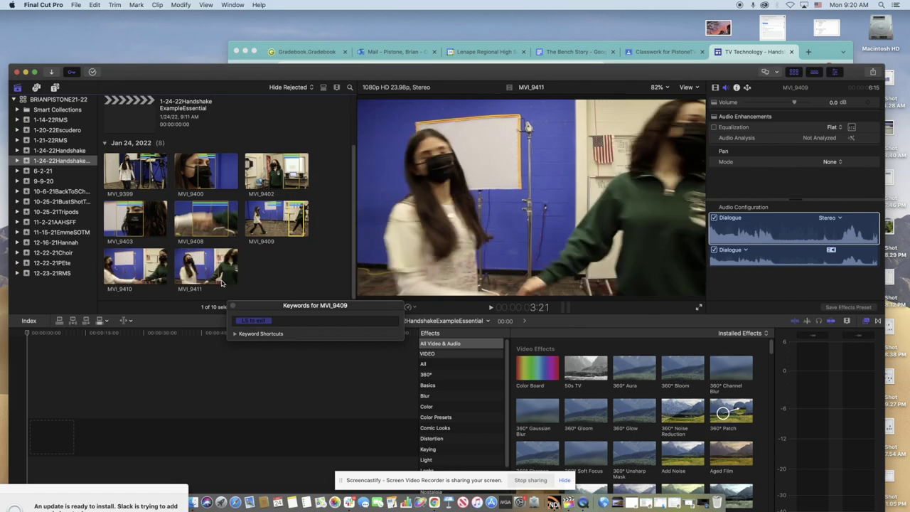
{"action": "left_click", "coordinate": [146, 273]}
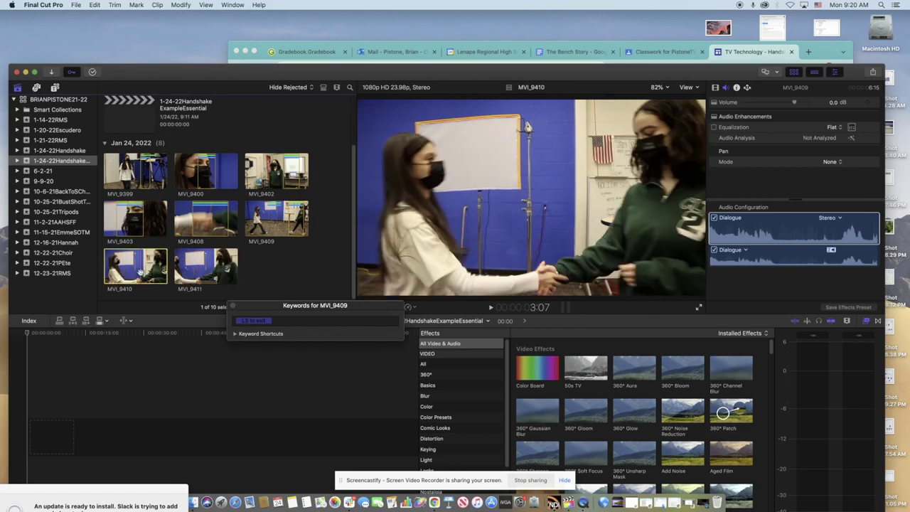
{"action": "key", "text": "Delete"}
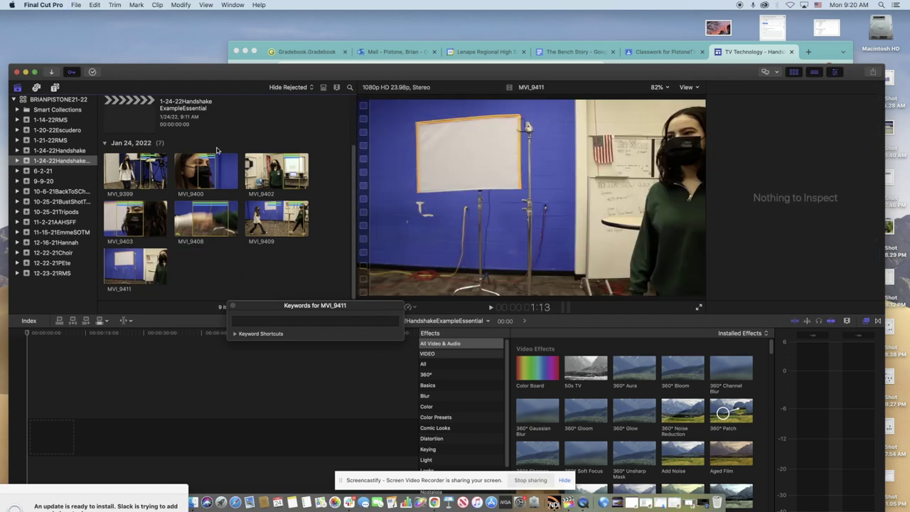
Select a range in the middle of clip MVI_9411, tag it with the keyword MS to connect, and close the keyword editor
{"action": "left_click", "coordinate": [126, 272]}
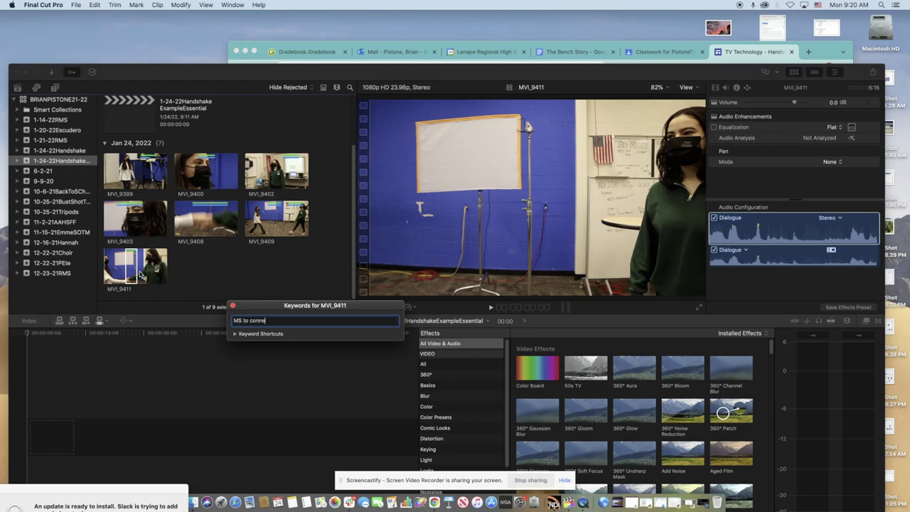
{"action": "key", "text": "Return"}
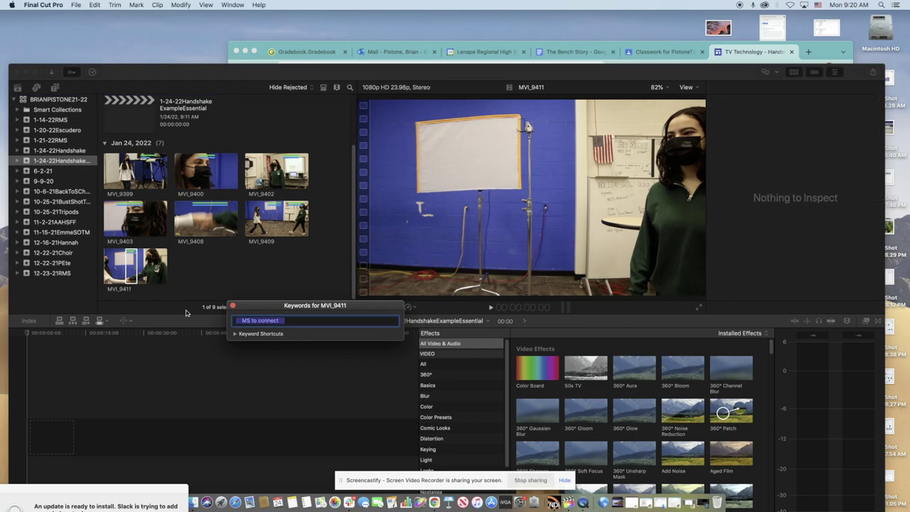
{"action": "left_click", "coordinate": [285, 217]}
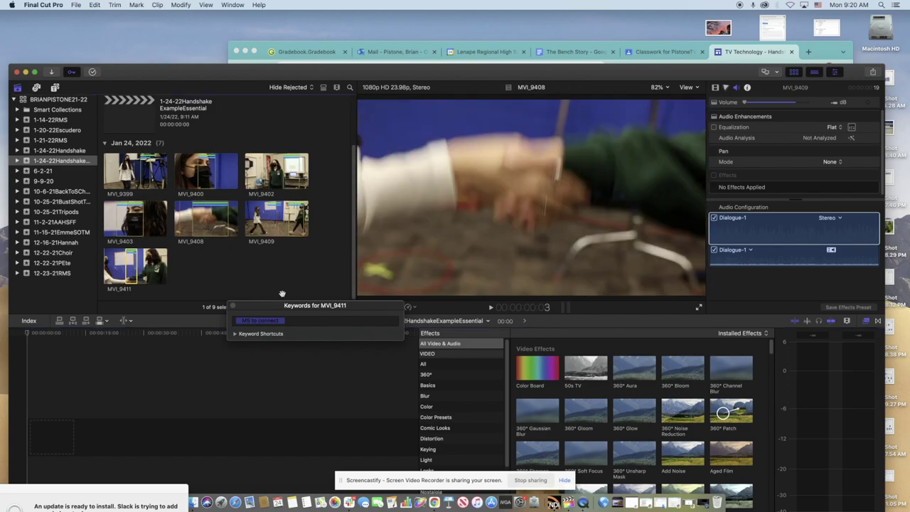
{"action": "left_click", "coordinate": [233, 305]}
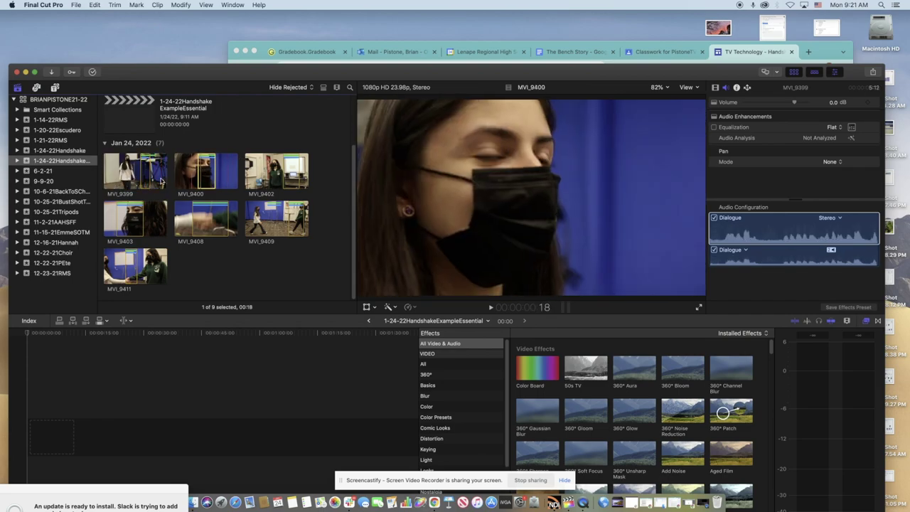
Append the tagged range of clip MVI_9399 to the 1-24-22HandshakeExampleEssential timeline as its first shot
{"action": "left_click", "coordinate": [288, 162]}
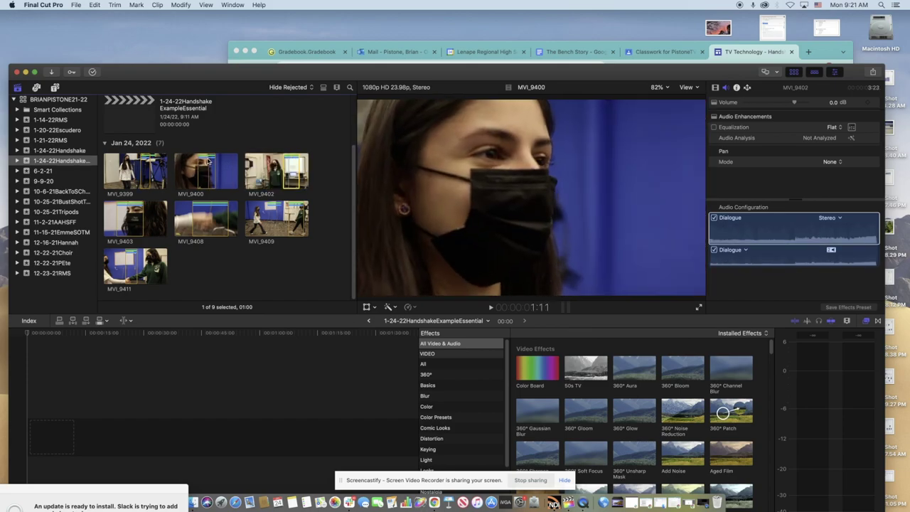
{"action": "left_click", "coordinate": [208, 159]}
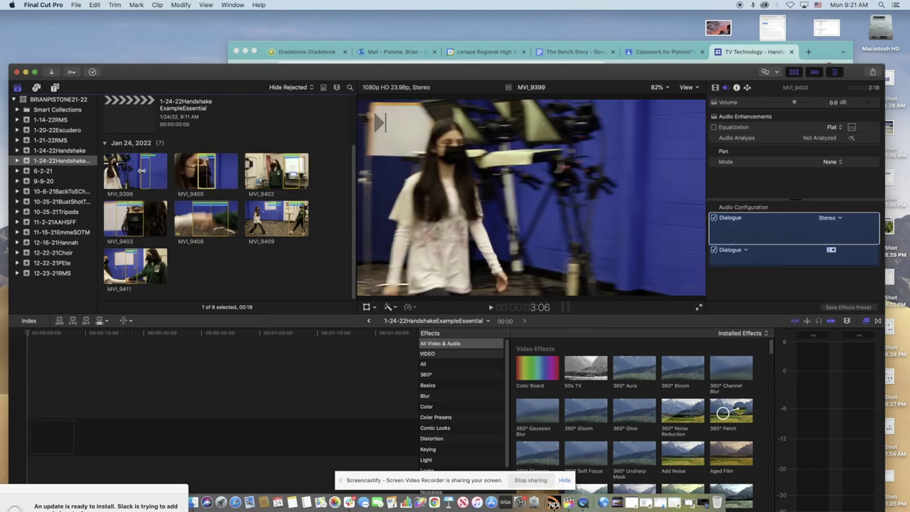
{"action": "left_click", "coordinate": [146, 170]}
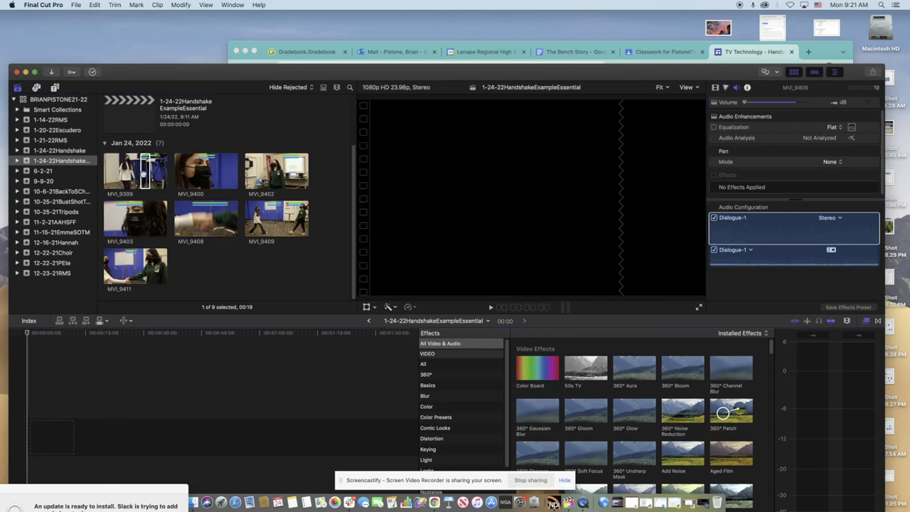
{"action": "left_click", "coordinate": [142, 170]}
{"action": "left_click", "coordinate": [86, 321]}
{"action": "key", "text": "e"}
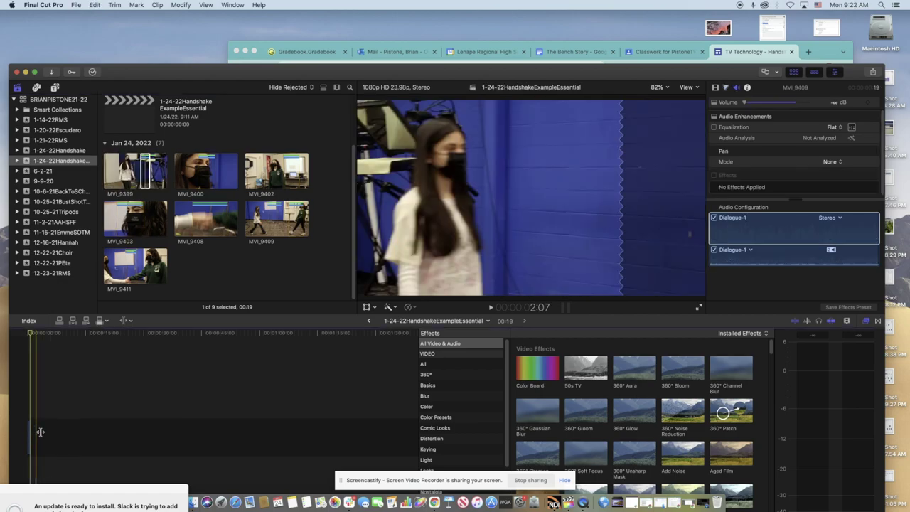
{"action": "key", "text": "shift+z"}
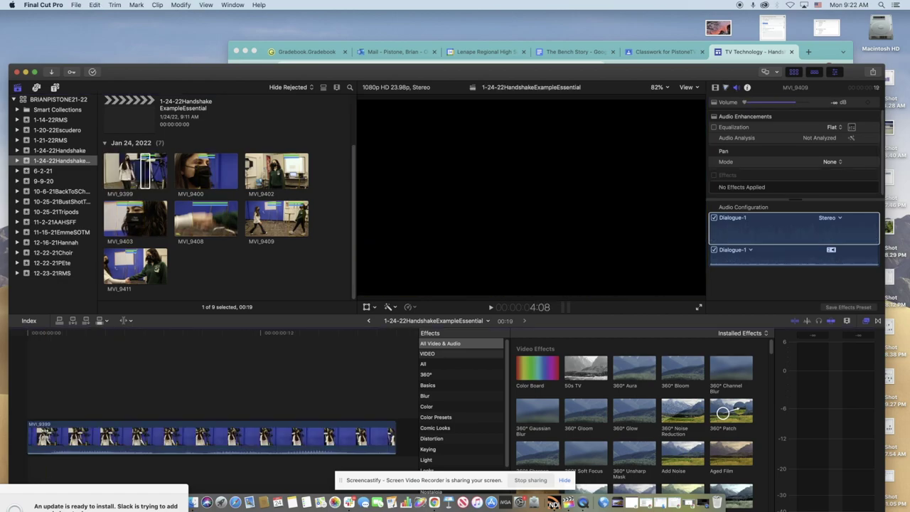
Switch to the Select tool and append the tagged range of clip MVI_9402 after MVI_9399 in the timeline
{"action": "left_click", "coordinate": [126, 320]}
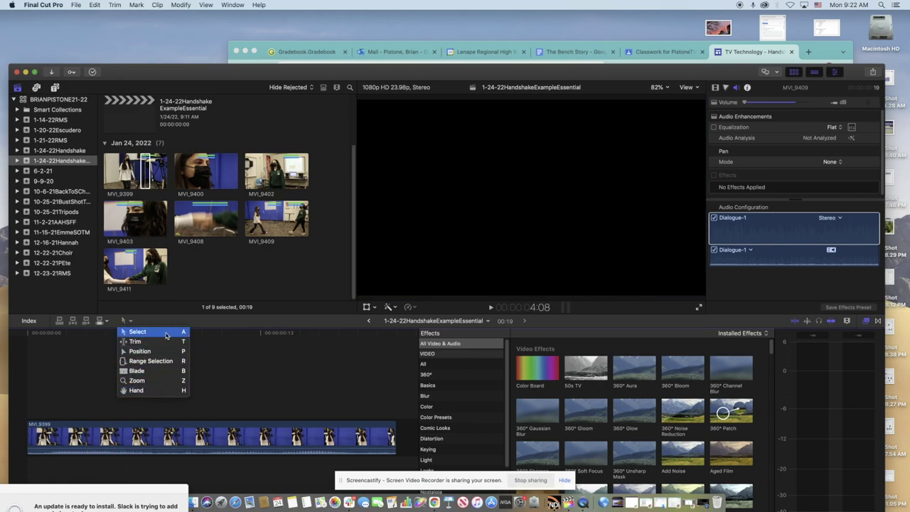
{"action": "left_click", "coordinate": [238, 346]}
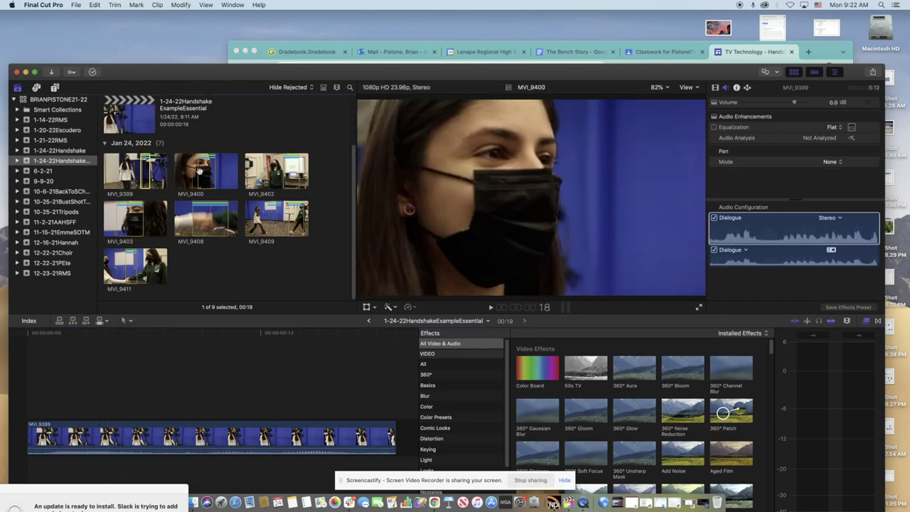
{"action": "left_click", "coordinate": [294, 176]}
{"action": "key", "text": "e"}
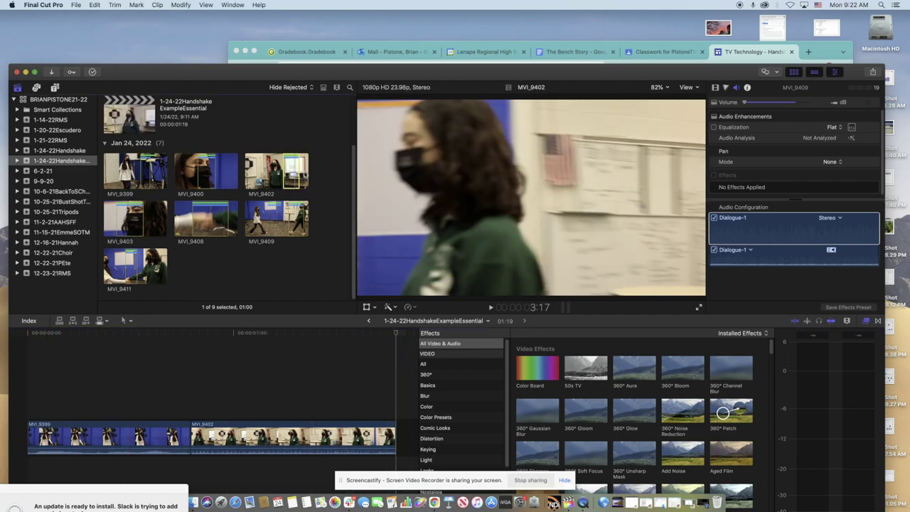
Append the first tagged range of clip MVI_9409 after MVI_9402 in the timeline
{"action": "left_click", "coordinate": [275, 208]}
{"action": "left_click", "coordinate": [274, 208]}
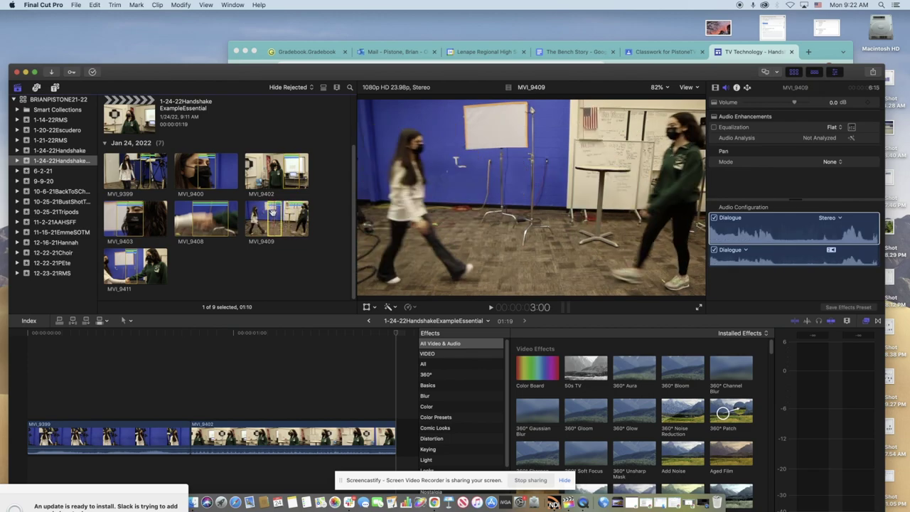
{"action": "key", "text": "e"}
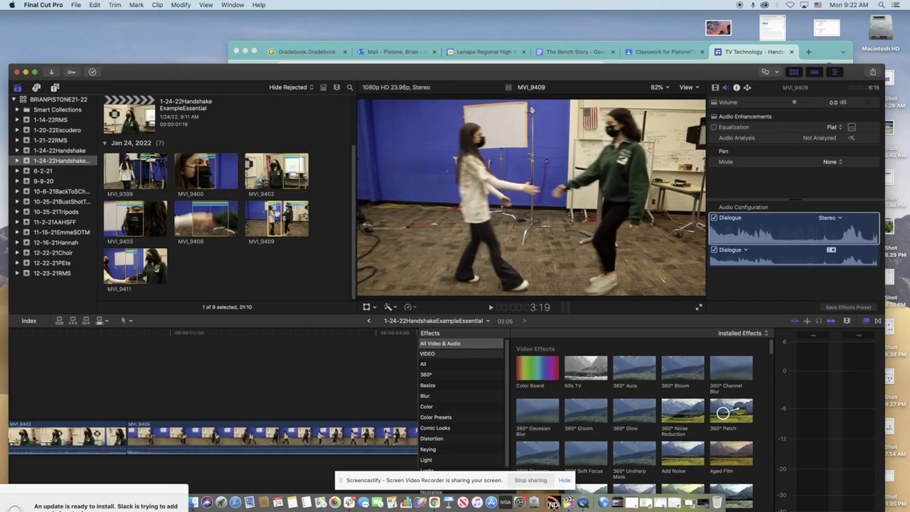
Append the tagged range of clip MVI_9411, followed by the tagged range of clip MVI_9408, to the timeline
{"action": "left_click", "coordinate": [130, 265]}
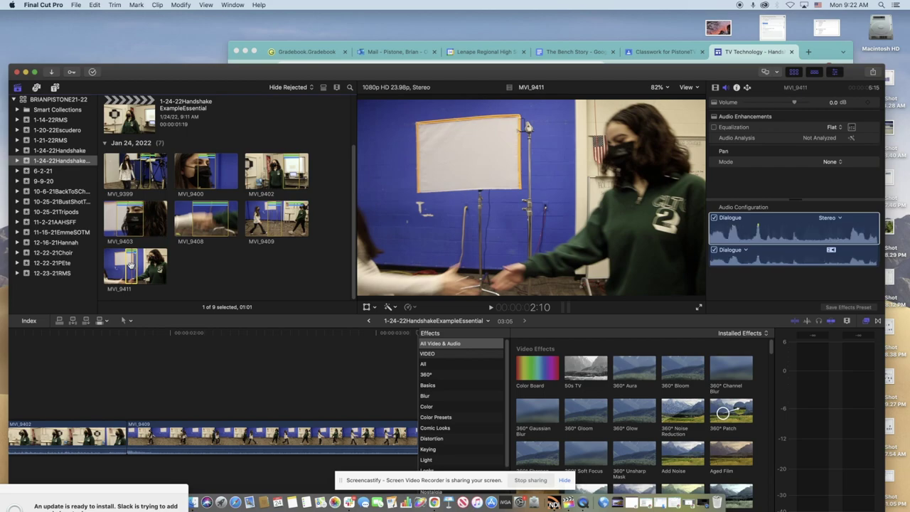
{"action": "left_click", "coordinate": [209, 212]}
{"action": "key", "text": "e"}
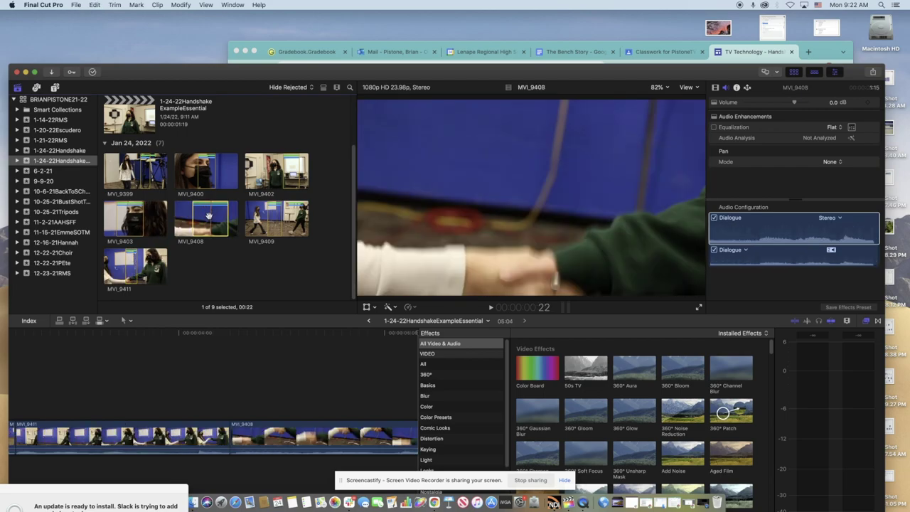
Append the tagged ranges of clips MVI_9400 and MVI_9403 in that order, and fit the whole sequence in the timeline
{"action": "key", "text": "shift+slash"}
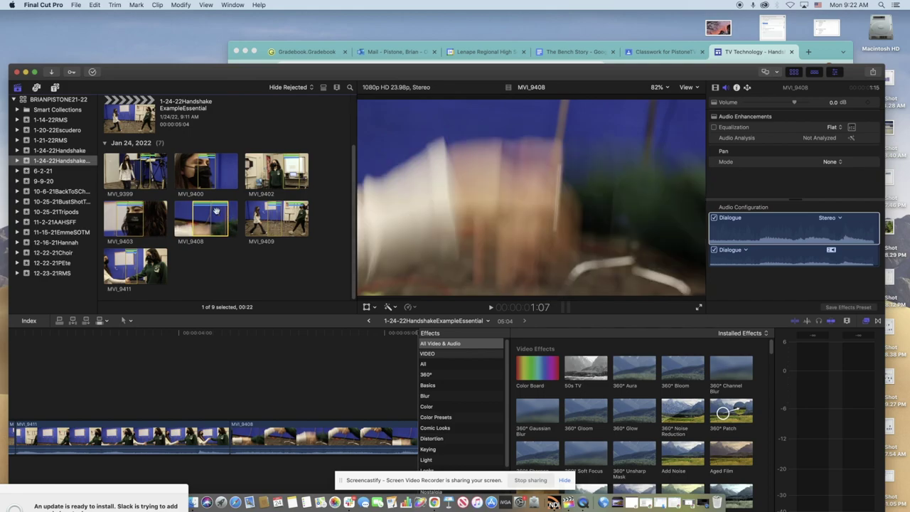
{"action": "left_click", "coordinate": [207, 168]}
{"action": "key", "text": "e"}
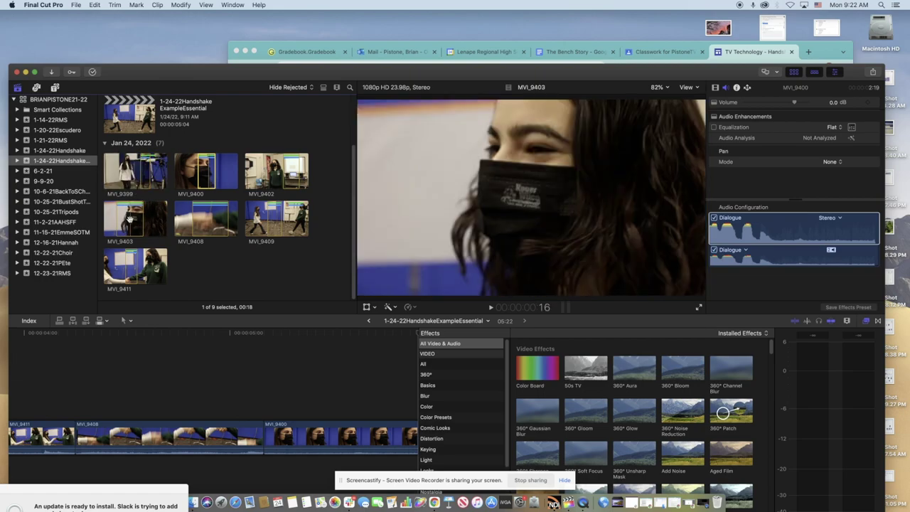
{"action": "key", "text": "e"}
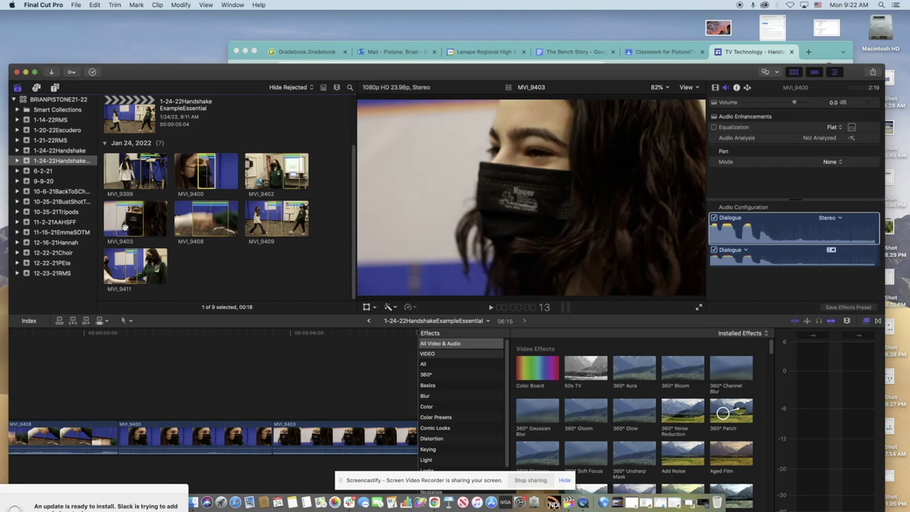
{"action": "left_click", "coordinate": [302, 427]}
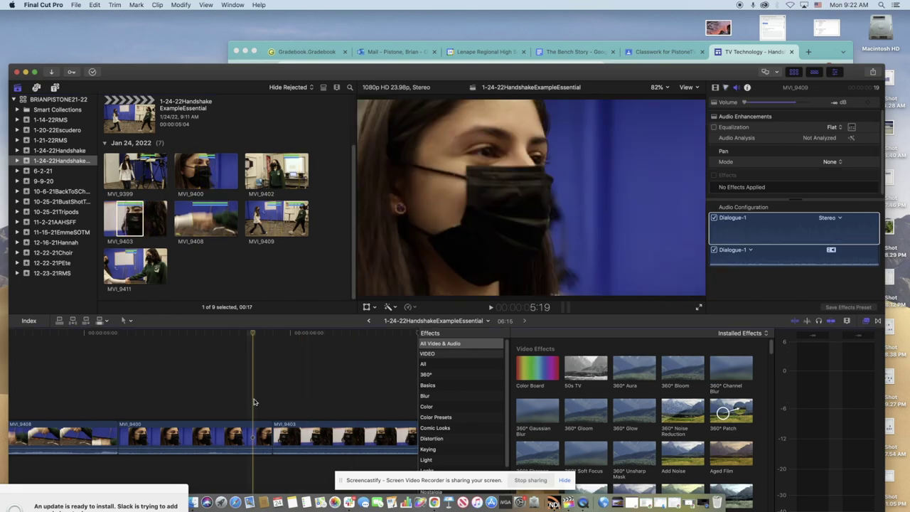
{"action": "key", "text": "shift+z"}
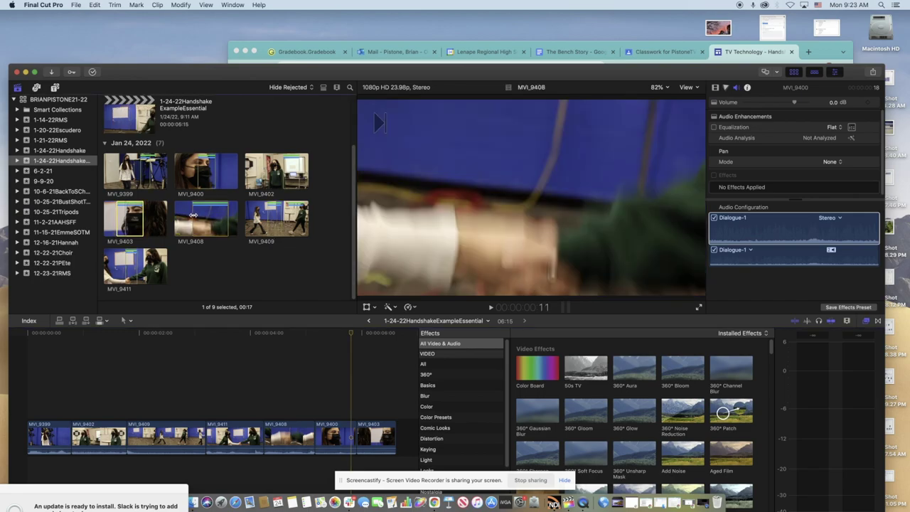
Append the second tagged range of clip MVI_9409, where the two walk apart, as the closing shot of the timeline
{"action": "left_click_drag", "start_coordinate": [293, 205], "coordinate": [295, 203]}
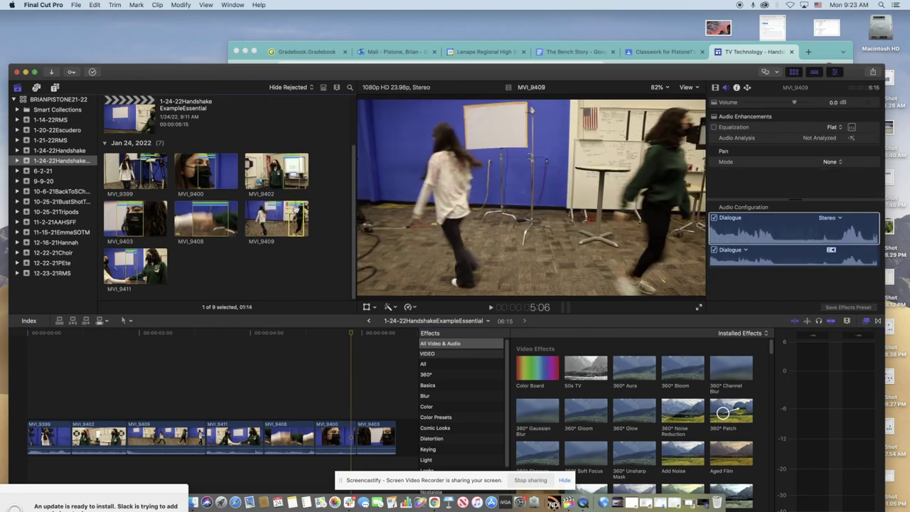
{"action": "key", "text": "e"}
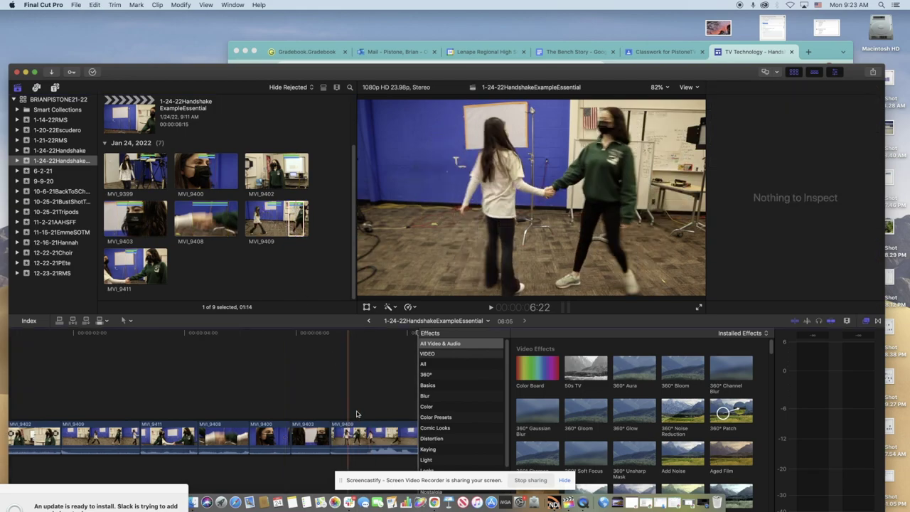
Play the assembled sequence from its beginning and fit all the shots in the timeline to review the order
{"action": "left_click", "coordinate": [355, 391]}
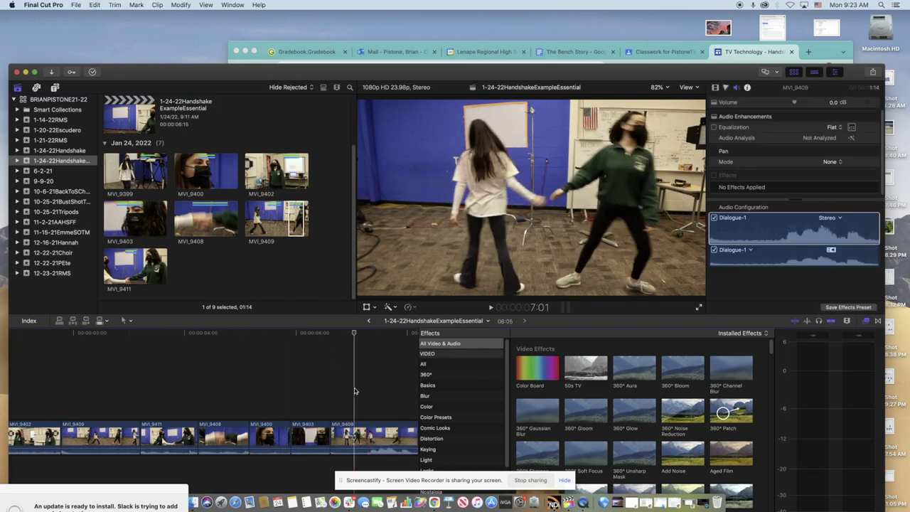
{"action": "key", "text": "Home"}
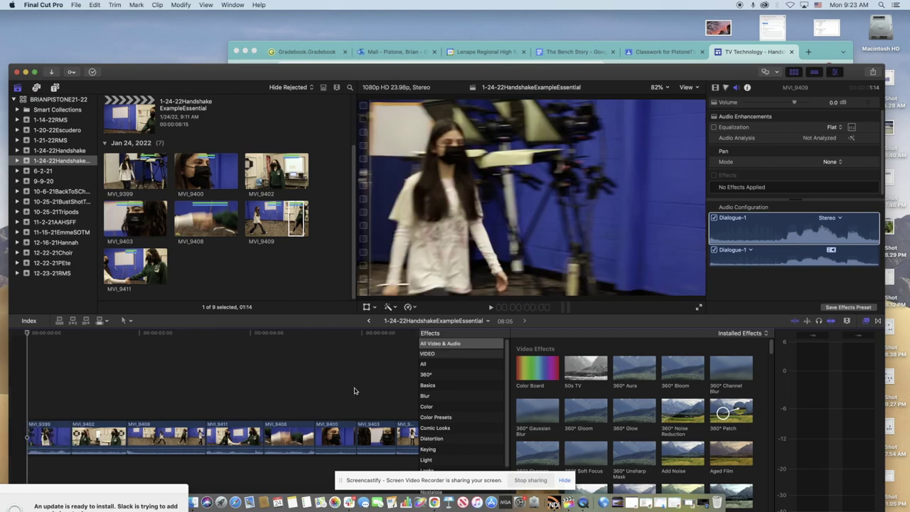
{"action": "key", "text": "shift+z"}
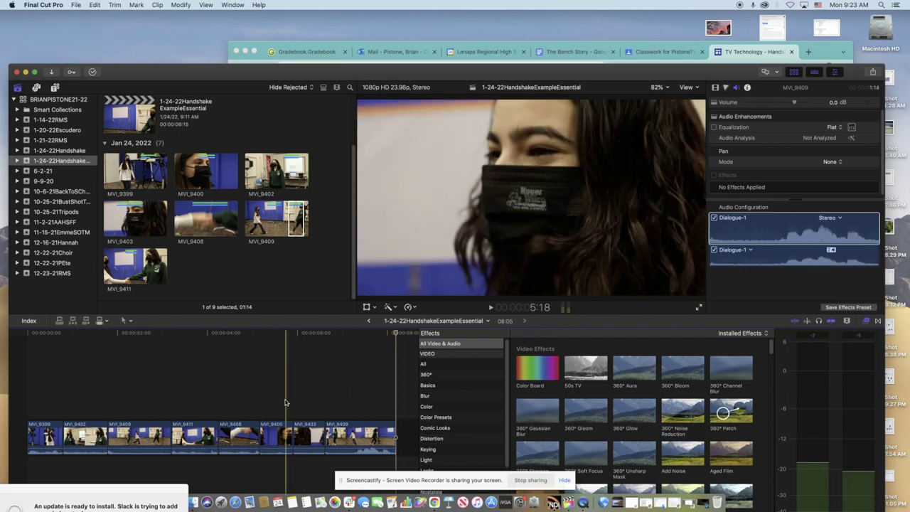
{"action": "key", "text": "space"}
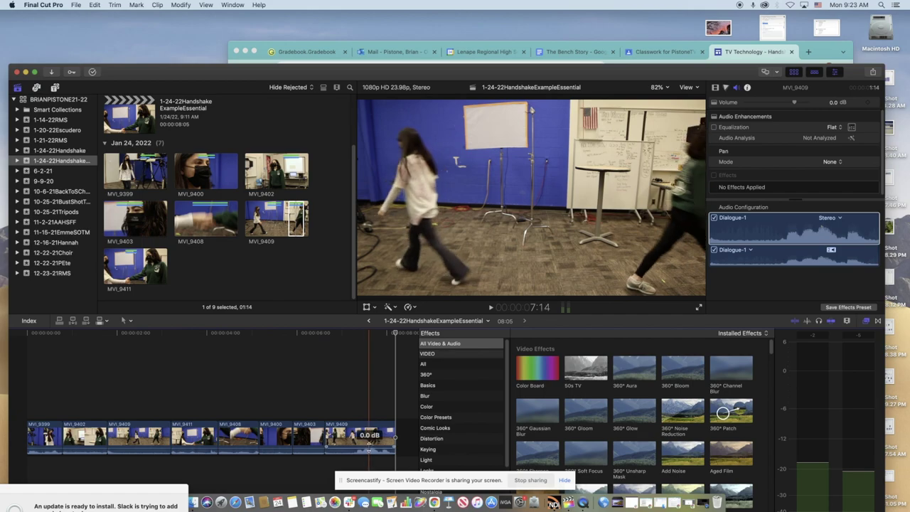
Trim the end of MVI_9402 at 1:12 and the end of the first MVI_9409 shot at 2:12
{"action": "left_click", "coordinate": [160, 405]}
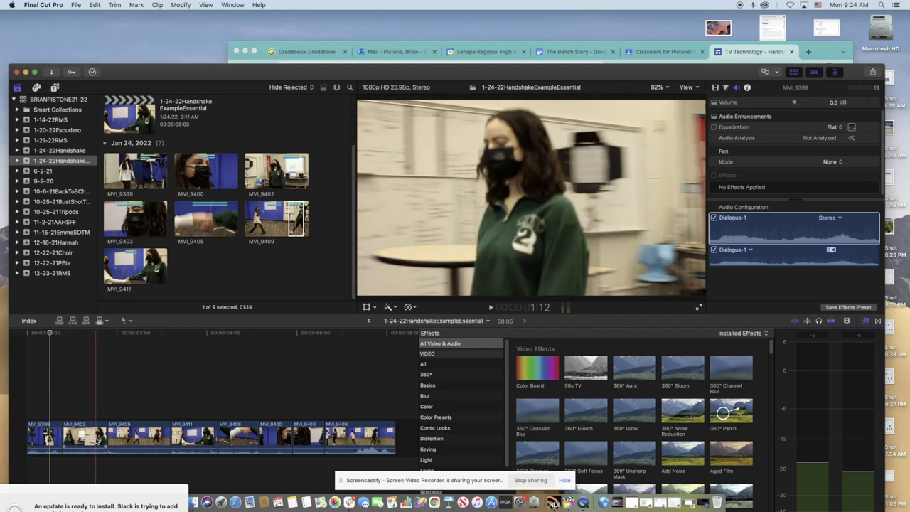
{"action": "key", "text": "alt+bracketright"}
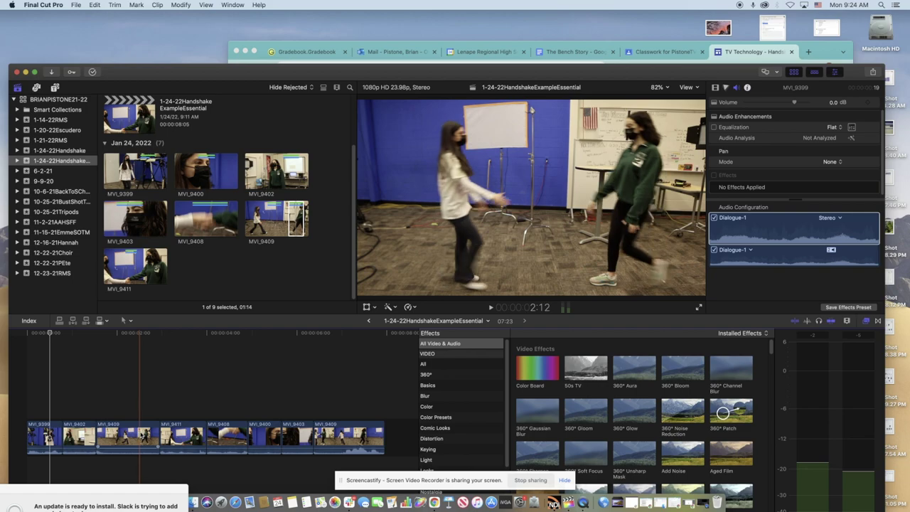
{"action": "key", "text": "alt+]"}
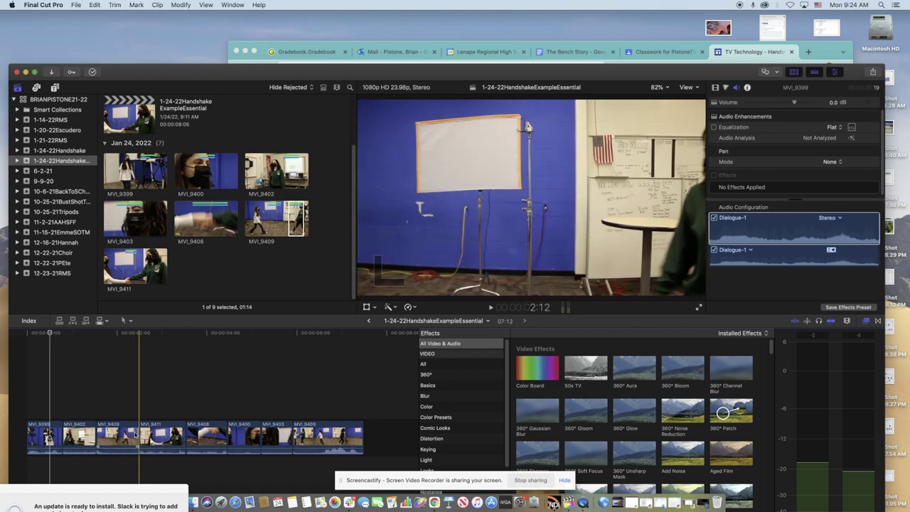
Review the cut and extend the end of the first MVI_9409 shot by about 3 frames
{"action": "key", "text": "Home"}
{"action": "key", "text": "space"}
{"action": "left_click_drag", "start_coordinate": [136, 435], "coordinate": [138, 435]}
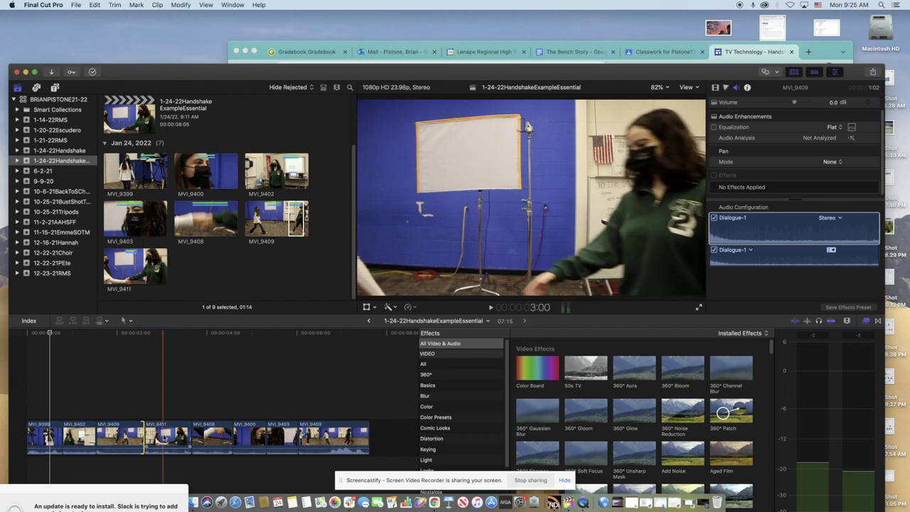
Trim the start of MVI_9411 at 3:00 and the start of MVI_9408 at 3:13 in the timeline
{"action": "key", "text": "alt+bracketleft"}
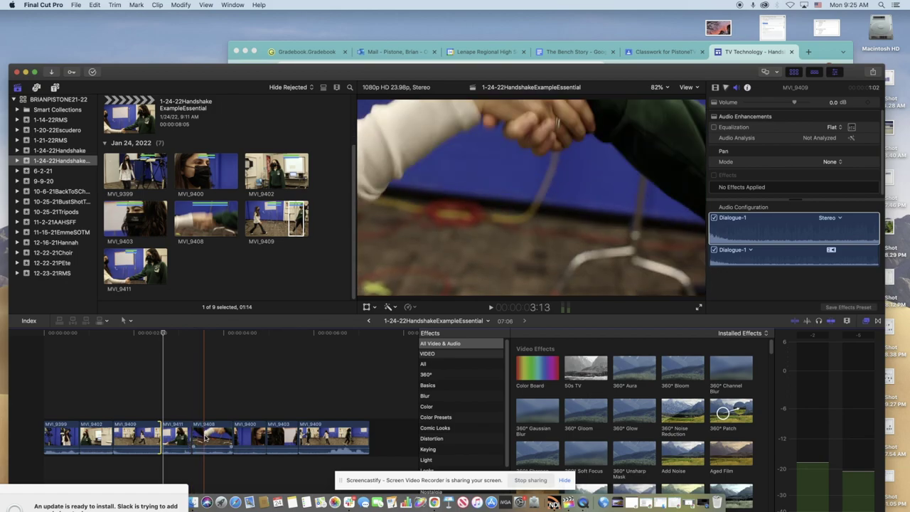
{"action": "left_click", "coordinate": [206, 438]}
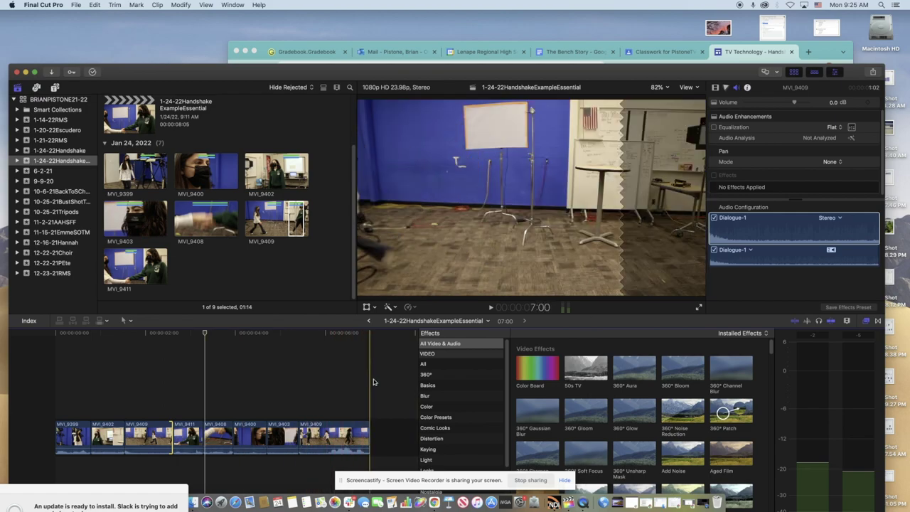
Play the trimmed sequence from its beginning and recheck the action leading into the first MVI_9409 shot
{"action": "left_click", "coordinate": [39, 371]}
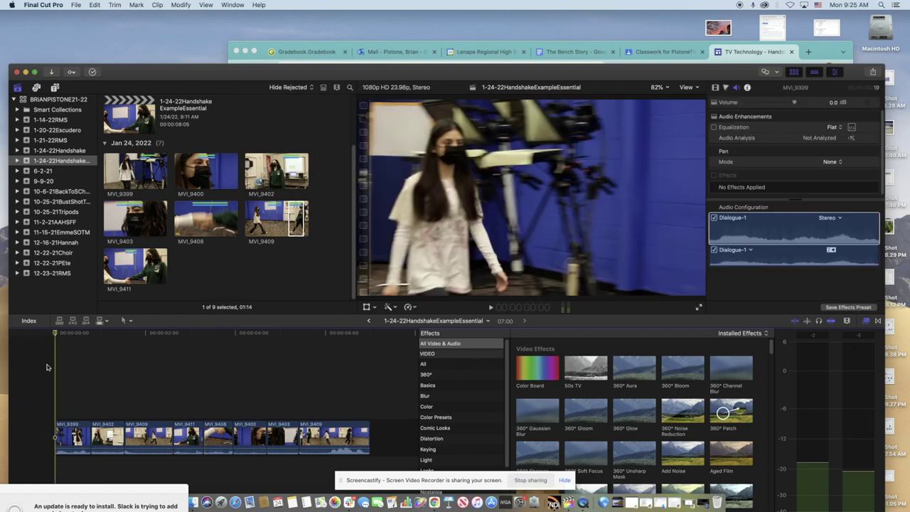
{"action": "key", "text": "space"}
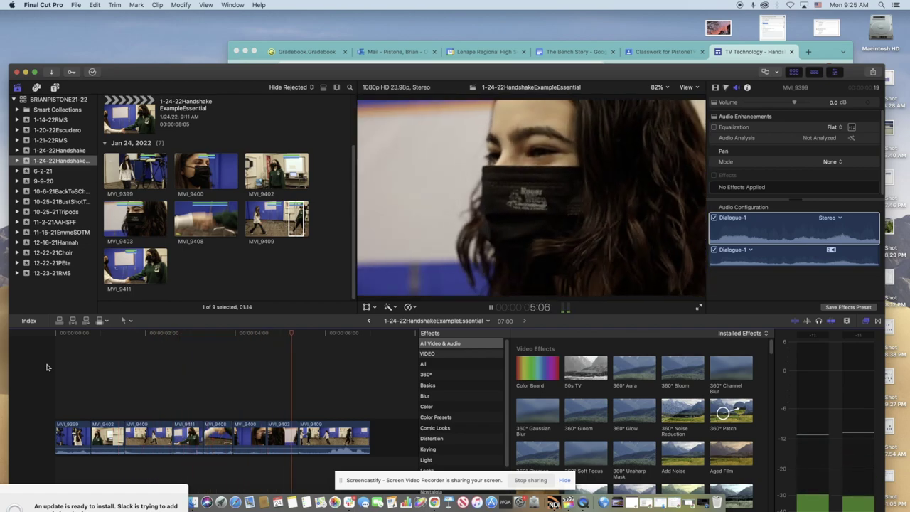
{"action": "left_click", "coordinate": [150, 394]}
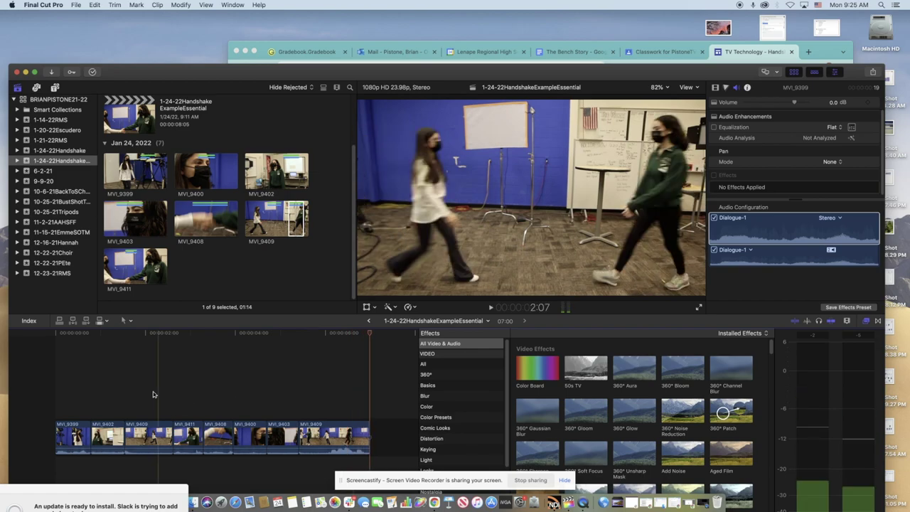
{"action": "left_click", "coordinate": [160, 335]}
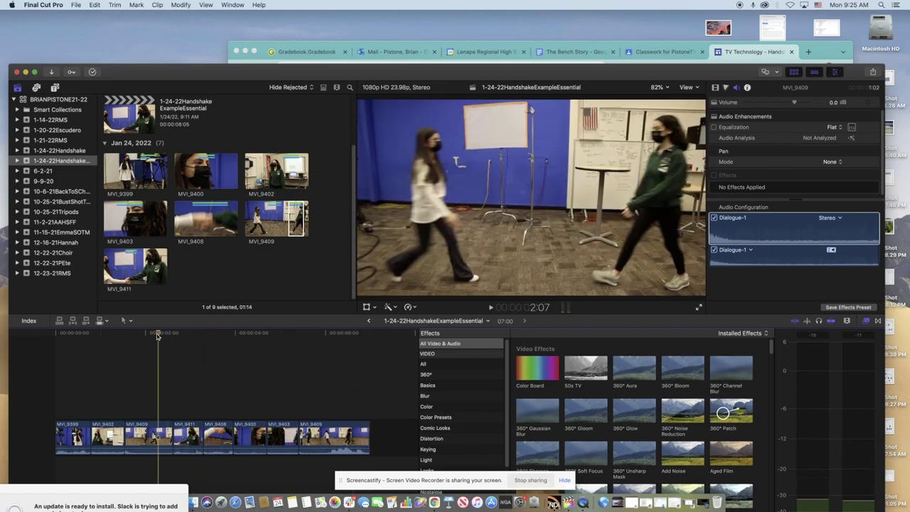
{"action": "left_click", "coordinate": [126, 336]}
{"action": "left_click_drag", "start_coordinate": [125, 340], "coordinate": [43, 348]}
{"action": "key", "text": "space"}
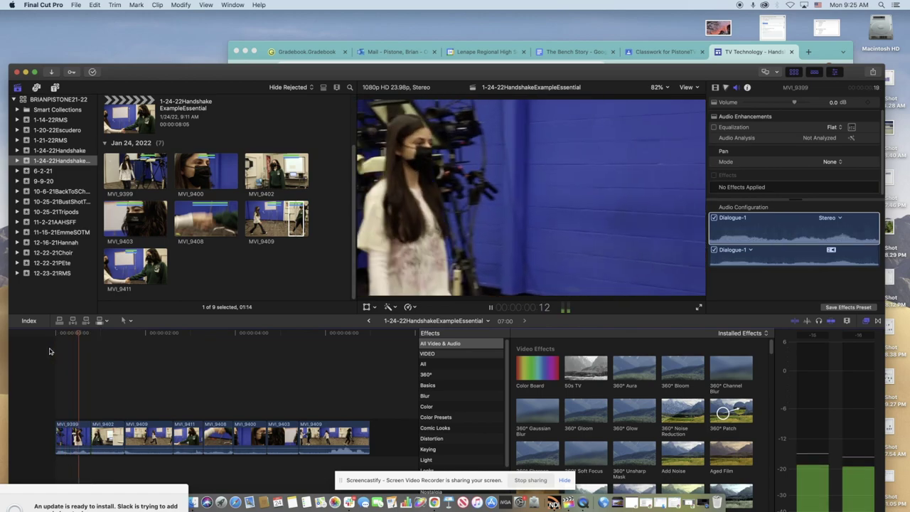
Trim the start of the first MVI_9409 shot at 1:23, where the two people enter the frame
{"action": "left_click", "coordinate": [144, 335]}
{"action": "mouse_move", "coordinate": [145, 337]}
{"action": "left_mouse_down"}
{"action": "mouse_move", "coordinate": [126, 340]}
{"action": "mouse_move", "coordinate": [157, 346]}
{"action": "mouse_move", "coordinate": [145, 346]}
{"action": "left_mouse_up"}
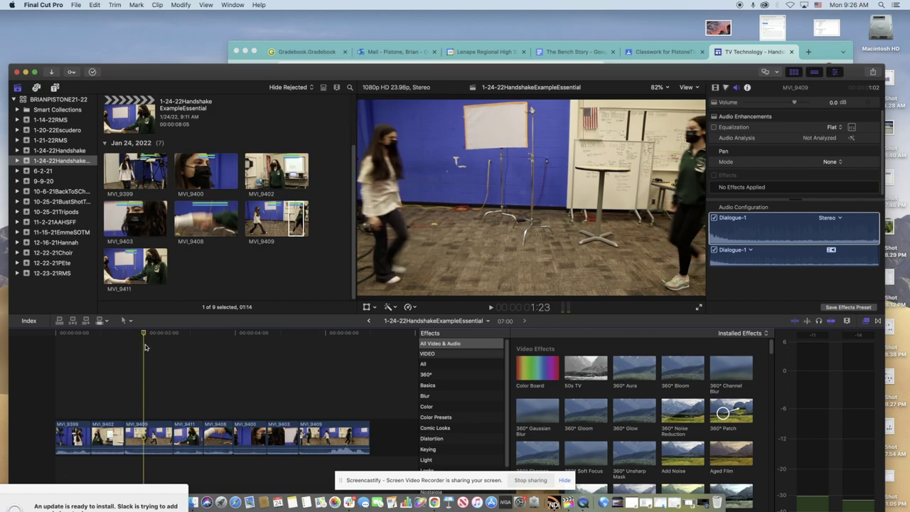
{"action": "key", "text": "alt+bracketleft"}
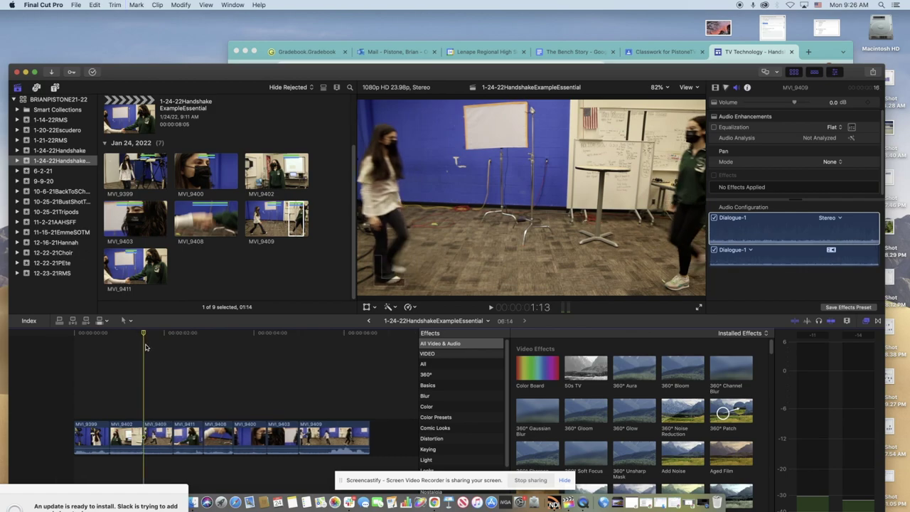
Play the sequence from its beginning to check the shortened MVI_9409 shot
{"action": "left_click", "coordinate": [64, 337]}
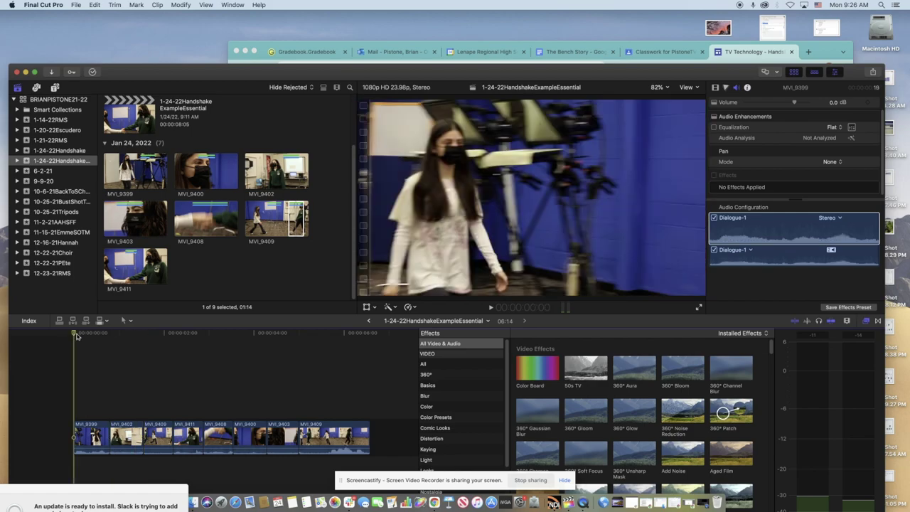
{"action": "key", "text": "space"}
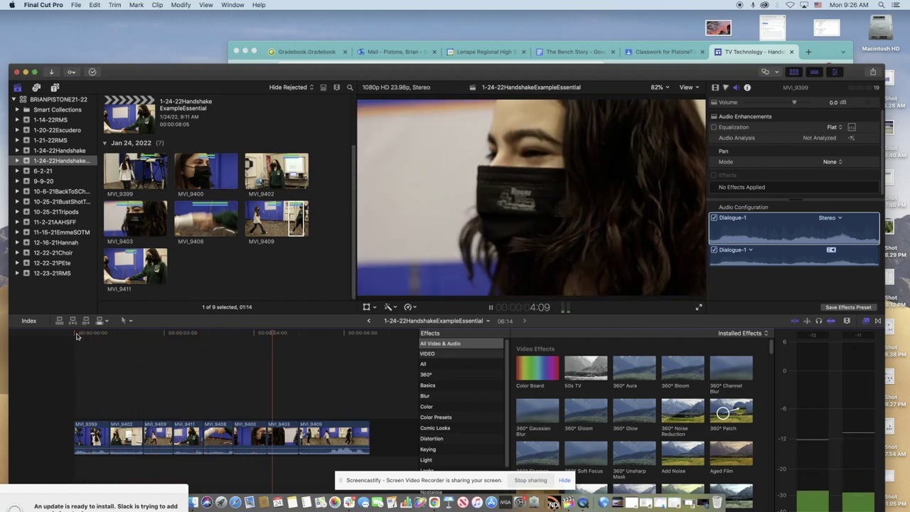
{"action": "key", "text": "space"}
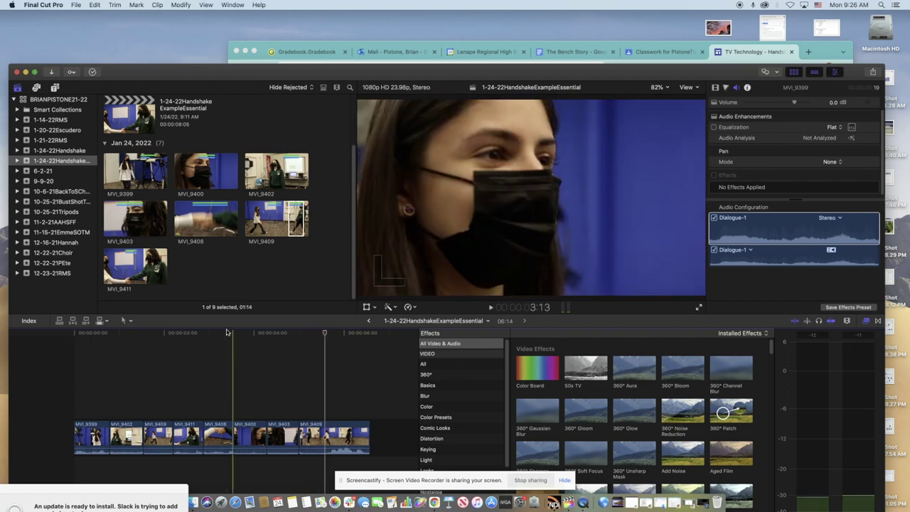
Extend the start of MVI_9411 about 3 frames earlier in the timeline and play back across the cut from MVI_9409
{"action": "left_click", "coordinate": [161, 335]}
{"action": "mouse_move", "coordinate": [161, 339]}
{"action": "left_mouse_down"}
{"action": "mouse_move", "coordinate": [183, 343]}
{"action": "mouse_move", "coordinate": [170, 342]}
{"action": "left_mouse_up"}
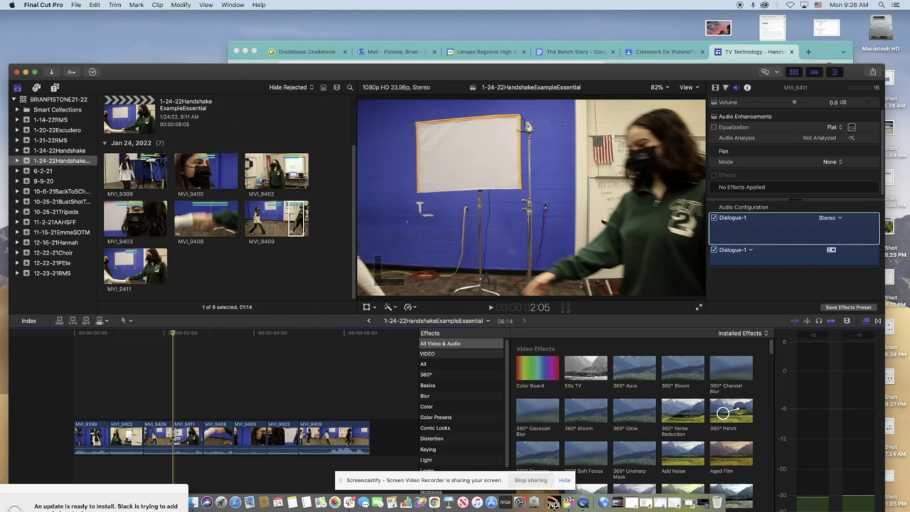
{"action": "left_click_drag", "start_coordinate": [173, 435], "coordinate": [171, 434]}
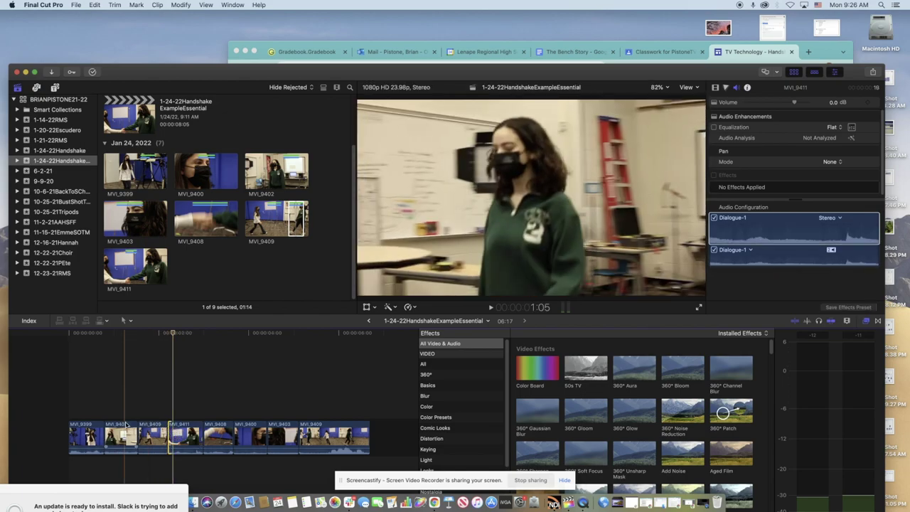
{"action": "key", "text": "space"}
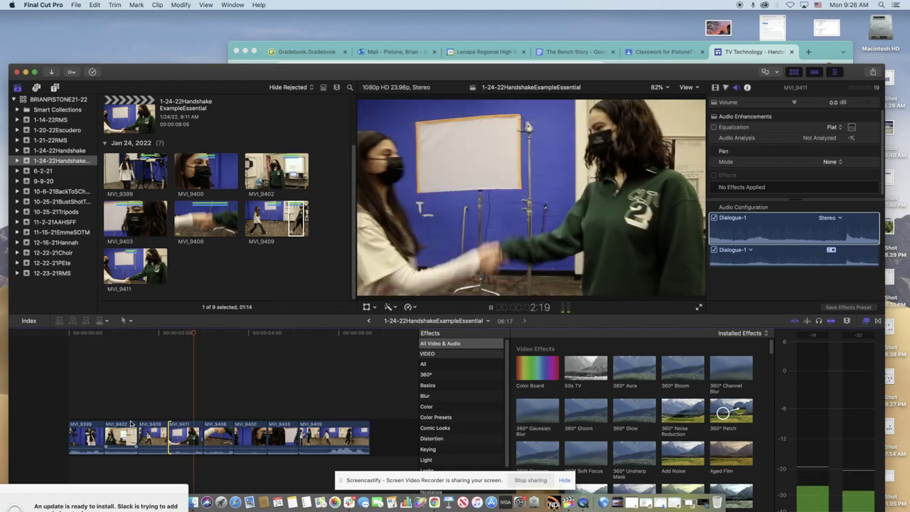
{"action": "key", "text": "space"}
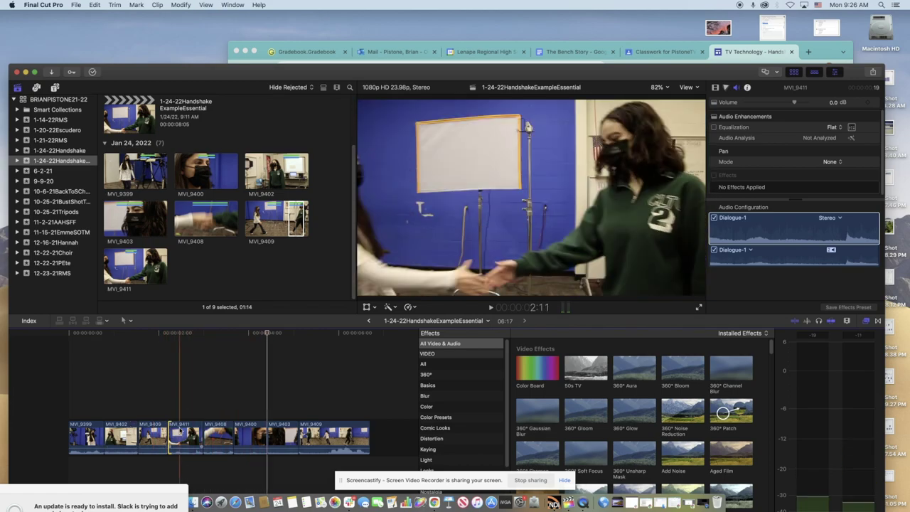
Lower the volume of all eight timeline clips to -∞ dB and play the muted sequence through
{"action": "key", "text": "space"}
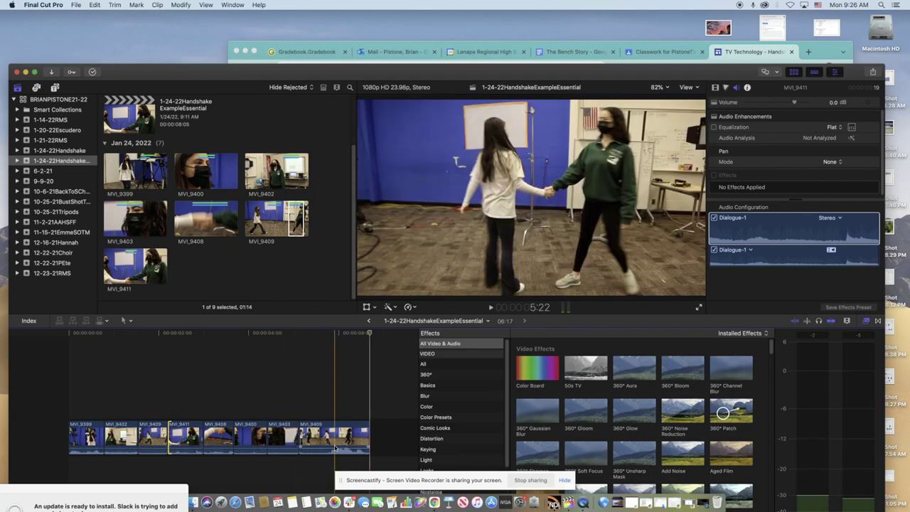
{"action": "left_click_drag", "start_coordinate": [85, 398], "coordinate": [303, 394]}
{"action": "key", "text": "super+a"}
{"action": "key", "text": "space"}
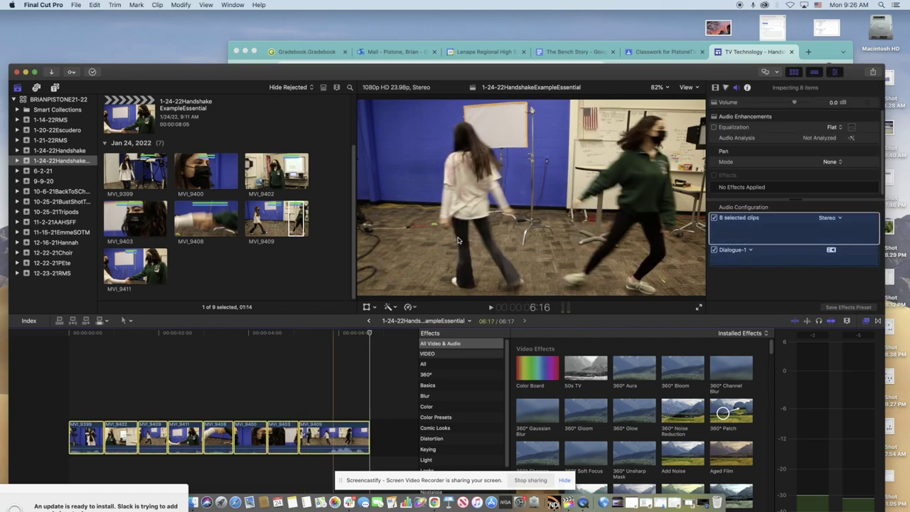
{"action": "left_click", "coordinate": [716, 87]}
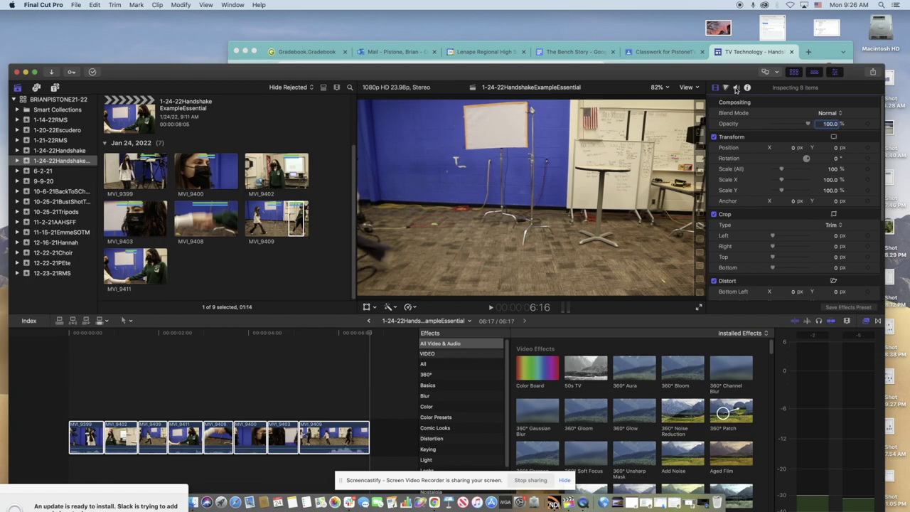
{"action": "left_click", "coordinate": [736, 88]}
{"action": "left_click_drag", "start_coordinate": [788, 104], "coordinate": [714, 104]}
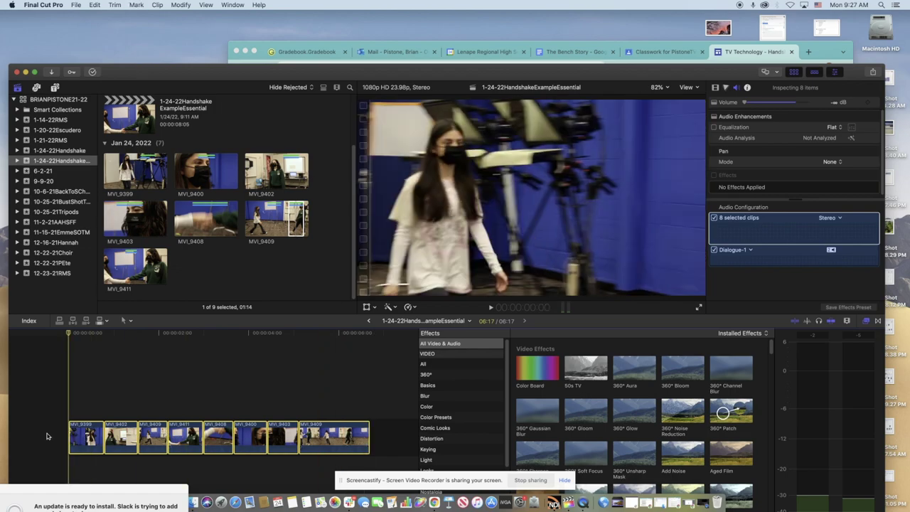
{"action": "key", "text": "space"}
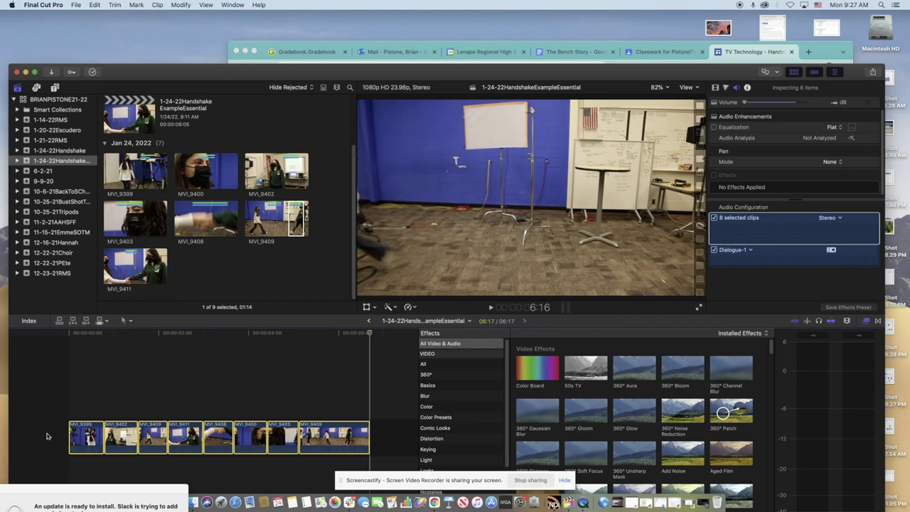
Set up a master file export of the project in H.264 with the Save only action and proceed to saving
{"action": "left_click", "coordinate": [76, 5]}
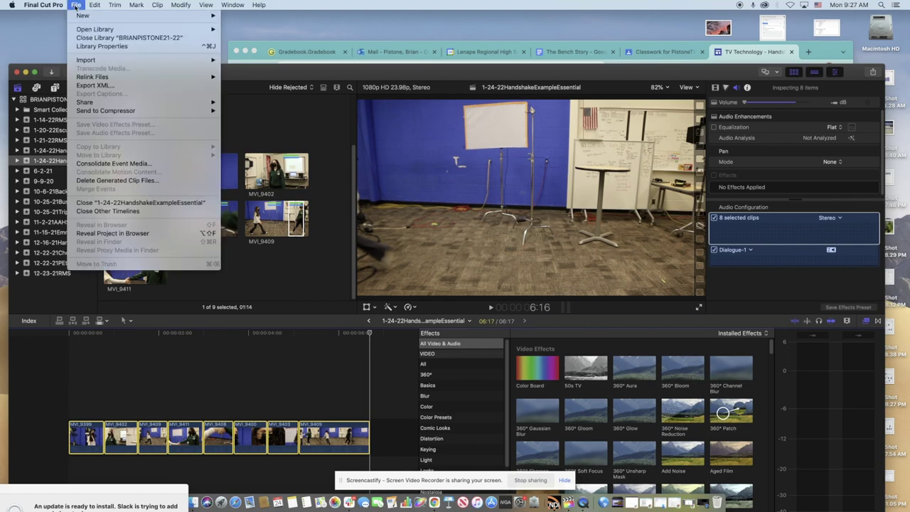
{"action": "mouse_move", "coordinate": [87, 104]}
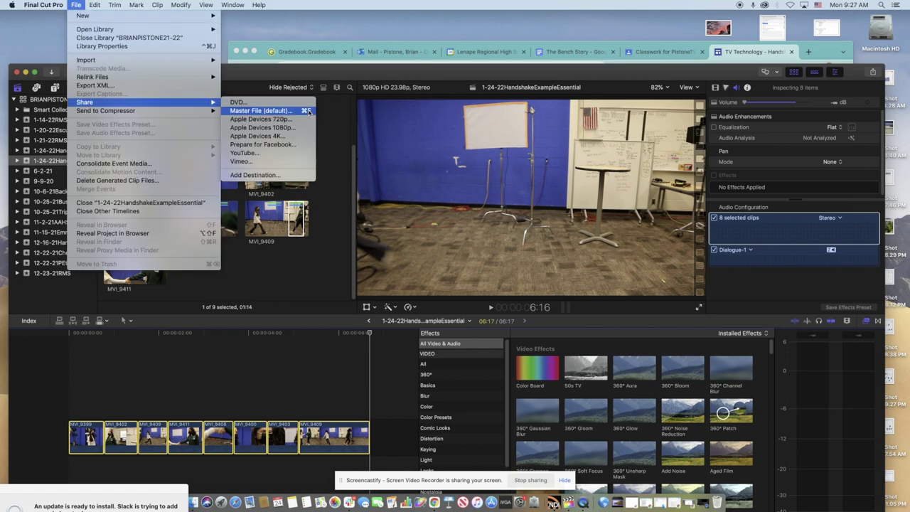
{"action": "left_click", "coordinate": [308, 111]}
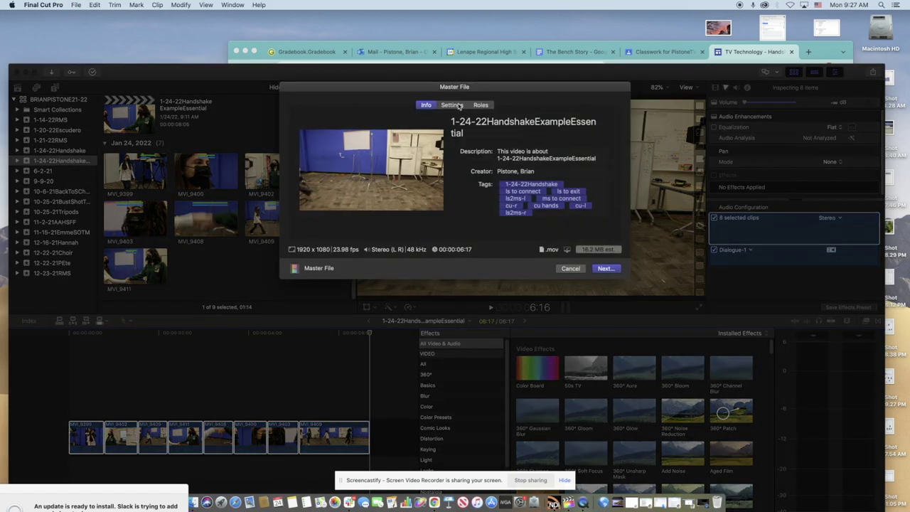
{"action": "left_click", "coordinate": [459, 106]}
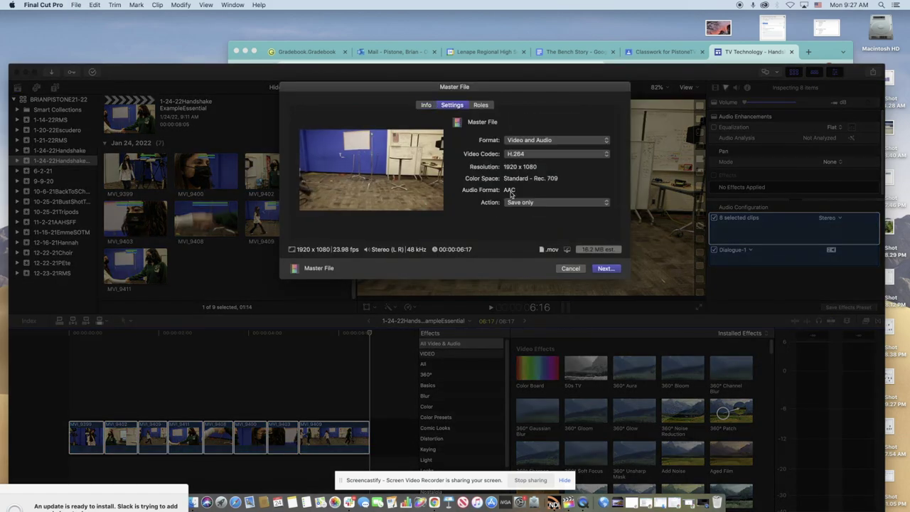
{"action": "left_click", "coordinate": [517, 202]}
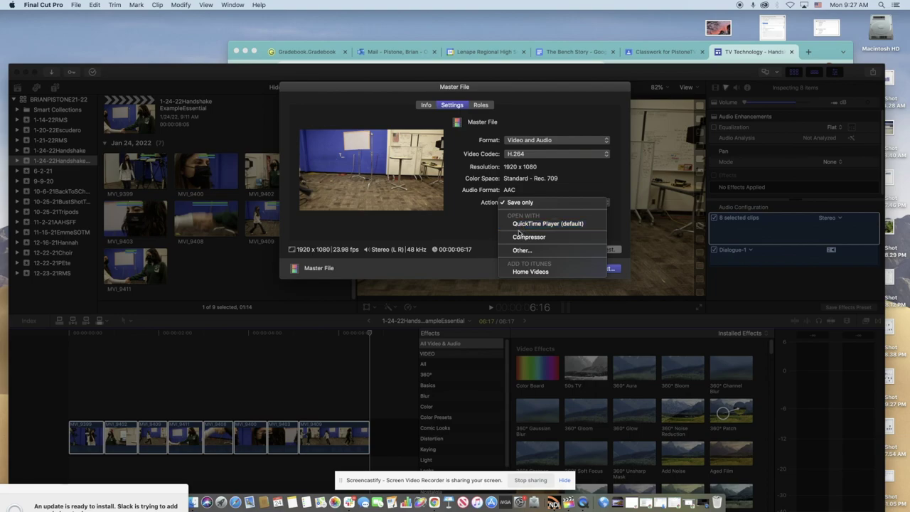
{"action": "left_click", "coordinate": [526, 207]}
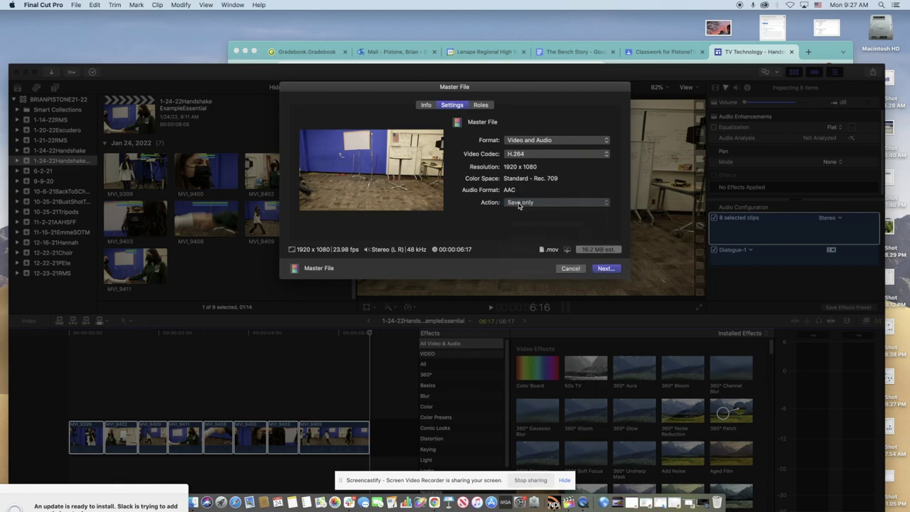
{"action": "left_click", "coordinate": [603, 270]}
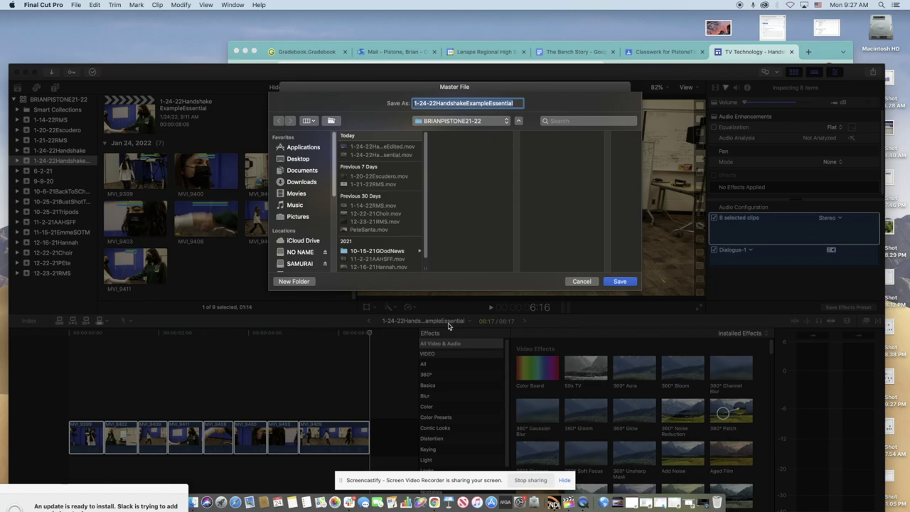
Name the exported file 1-24-22HandshakeExampleEdited and save it
{"action": "left_click", "coordinate": [488, 103]}
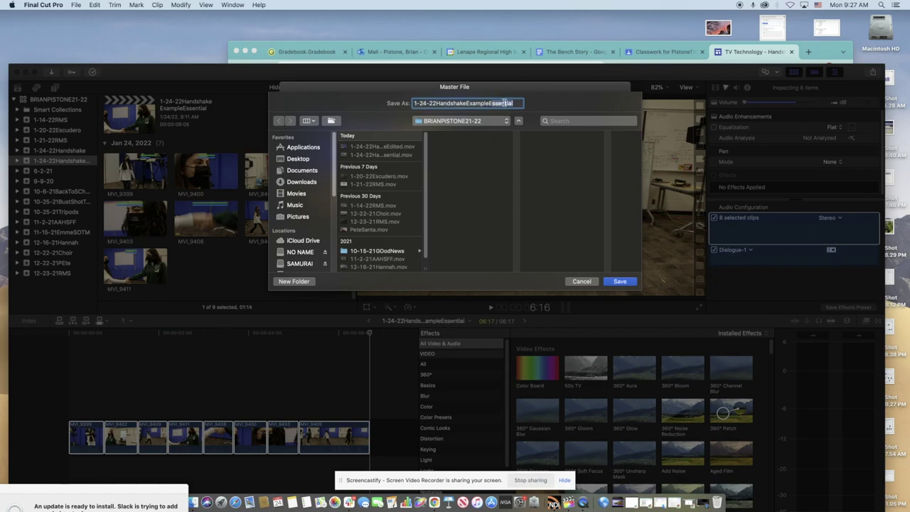
{"action": "type", "text": "dited"}
{"action": "left_click", "coordinate": [621, 283]}
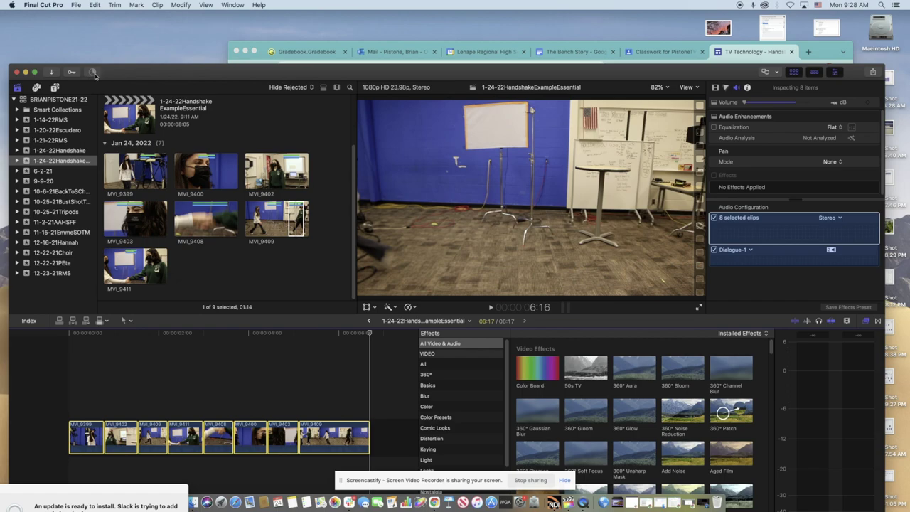
Check the background tasks, switch to Finder and preview 1-24-22HandshakeExampleEdited.mov
{"action": "left_click", "coordinate": [93, 74]}
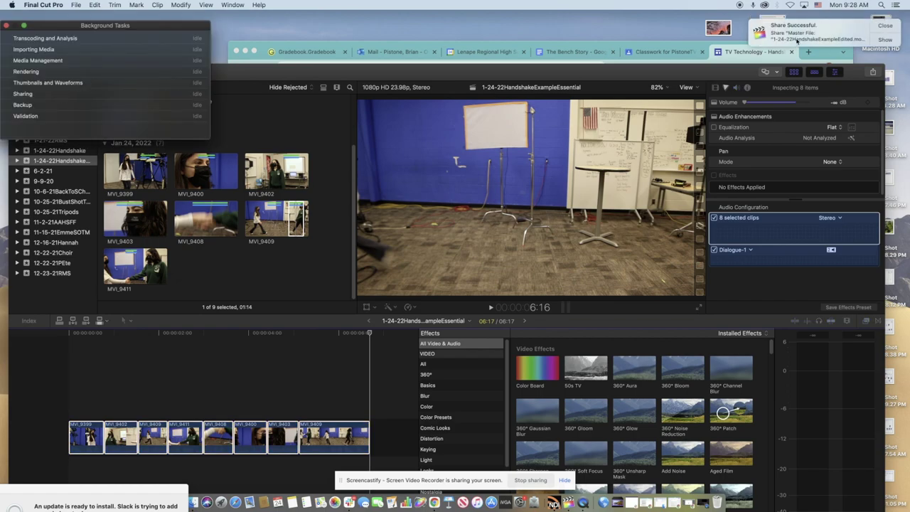
{"action": "left_click", "coordinate": [196, 502]}
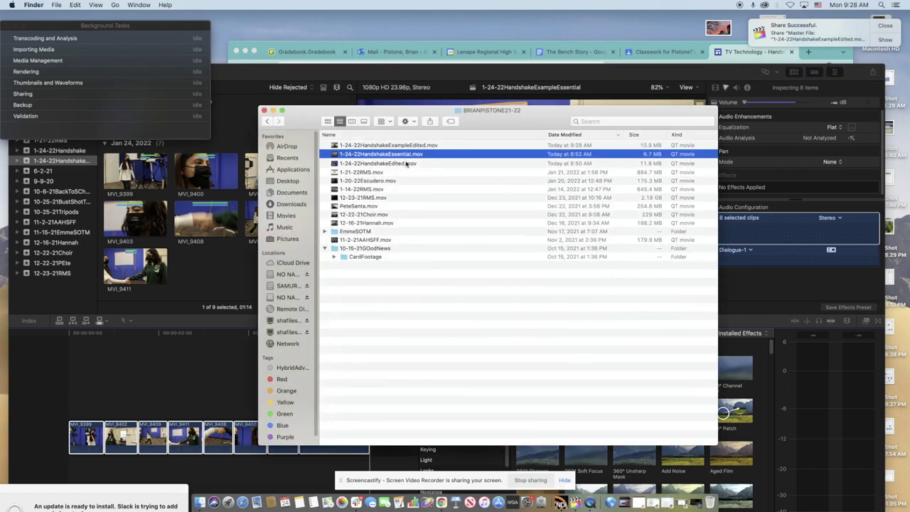
{"action": "left_click", "coordinate": [396, 147]}
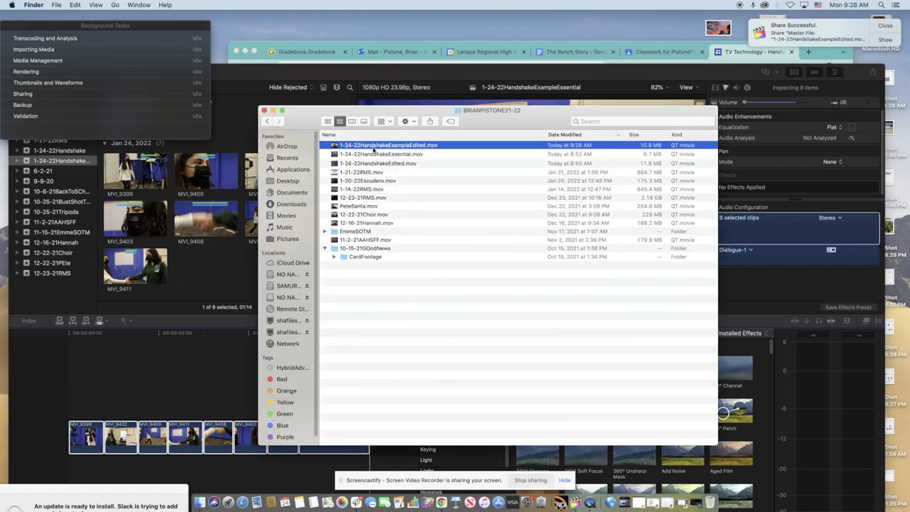
{"action": "key", "text": "space"}
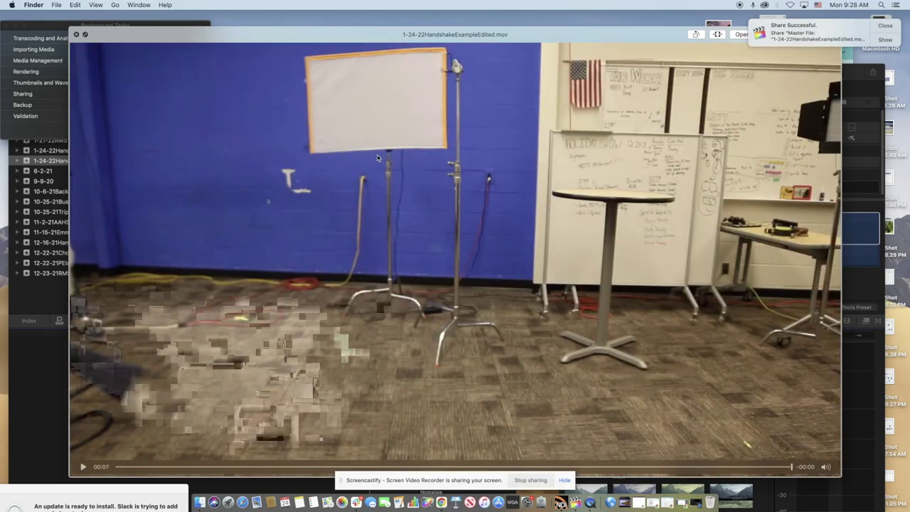
{"action": "key", "text": "space"}
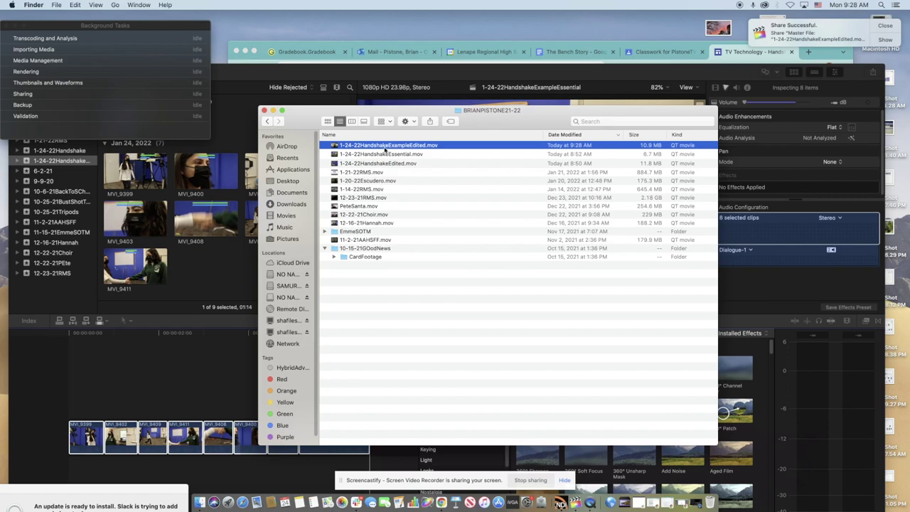
Return to Final Cut Pro and close the Background Tasks window
{"action": "left_click", "coordinate": [188, 363]}
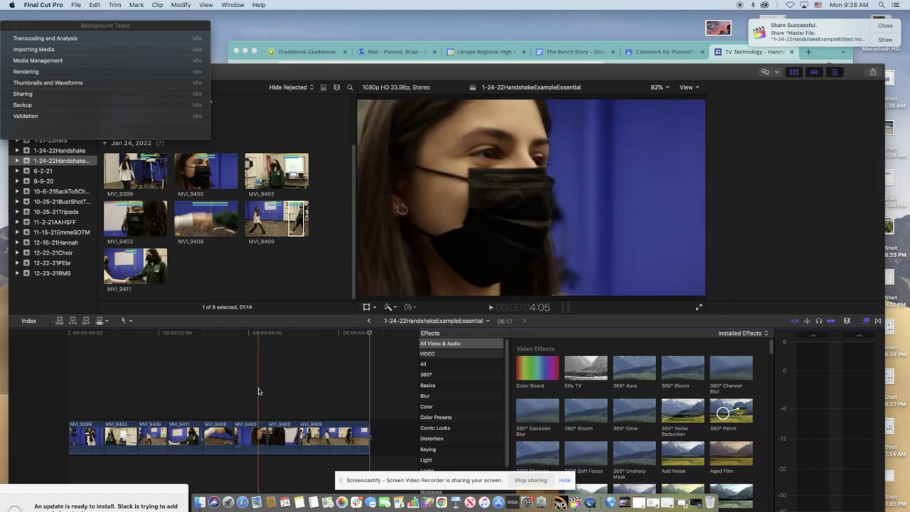
{"action": "left_click", "coordinate": [265, 394]}
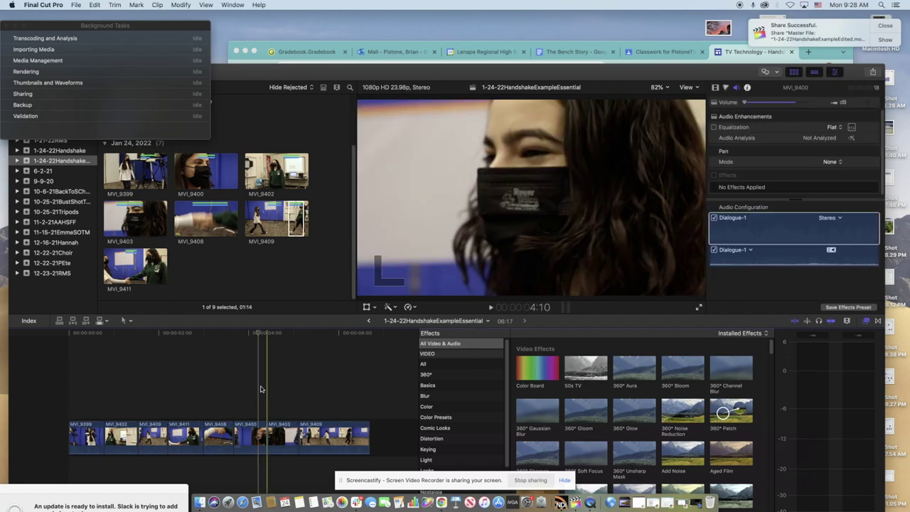
{"action": "key", "text": "super+9"}
Copy all clips from the essential timeline into the 1-24-22HandshakeExampleEdited project and fit them to the timeline view
{"action": "left_click", "coordinate": [214, 389]}
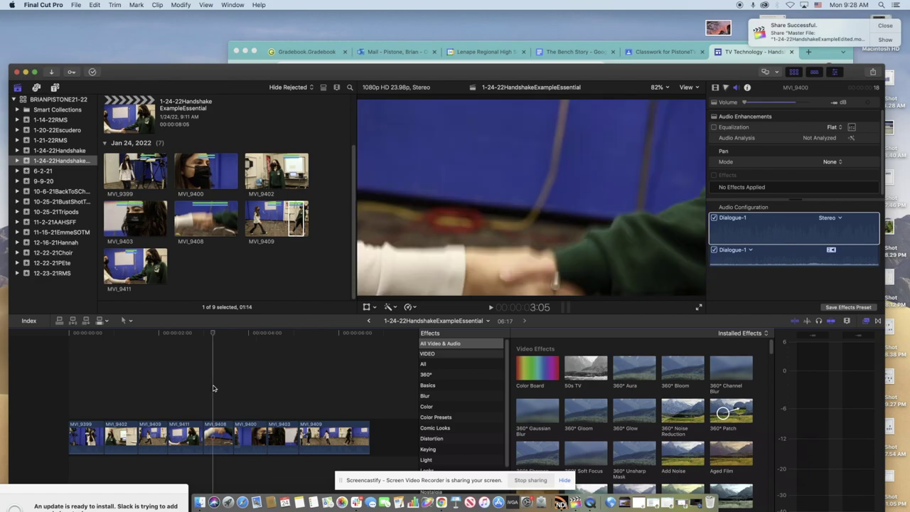
{"action": "key", "text": "super+a"}
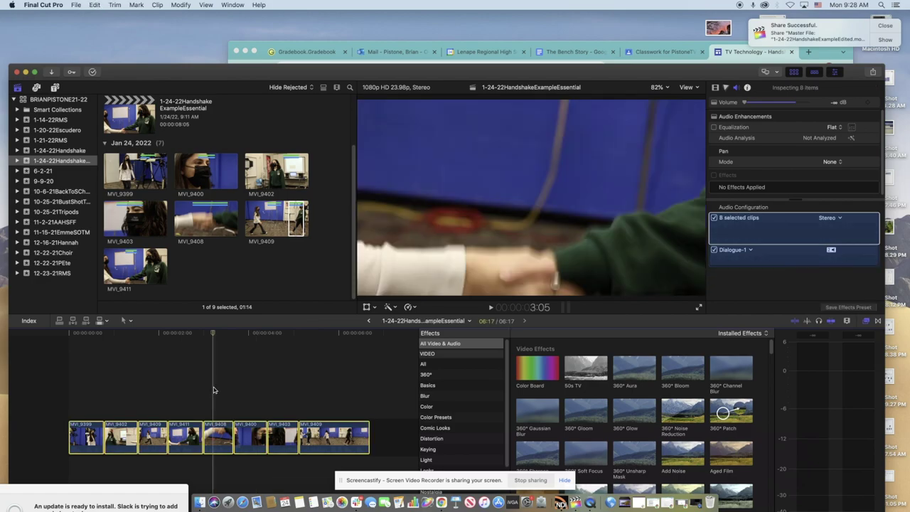
{"action": "scroll", "coordinate": [206, 185], "scroll_direction": "up", "scroll_amount": 2}
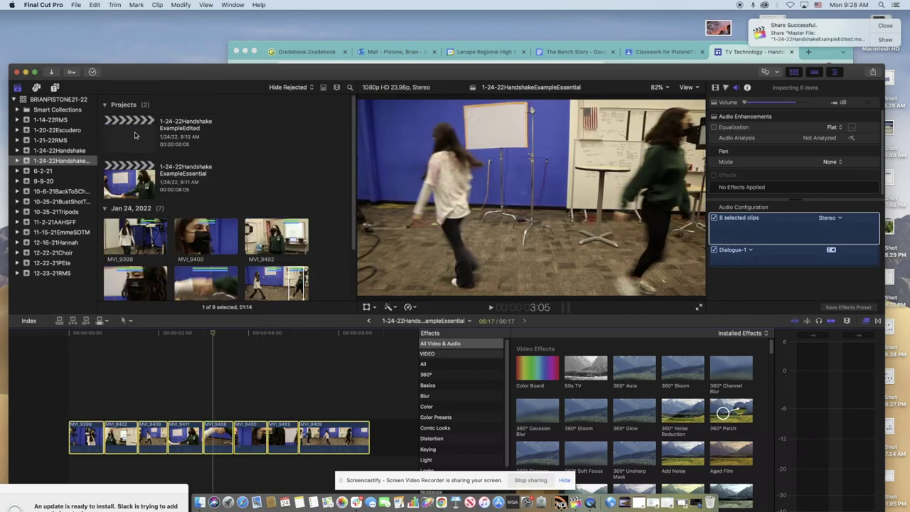
{"action": "double_click", "coordinate": [186, 134]}
{"action": "left_click", "coordinate": [91, 390]}
{"action": "key", "text": "Home"}
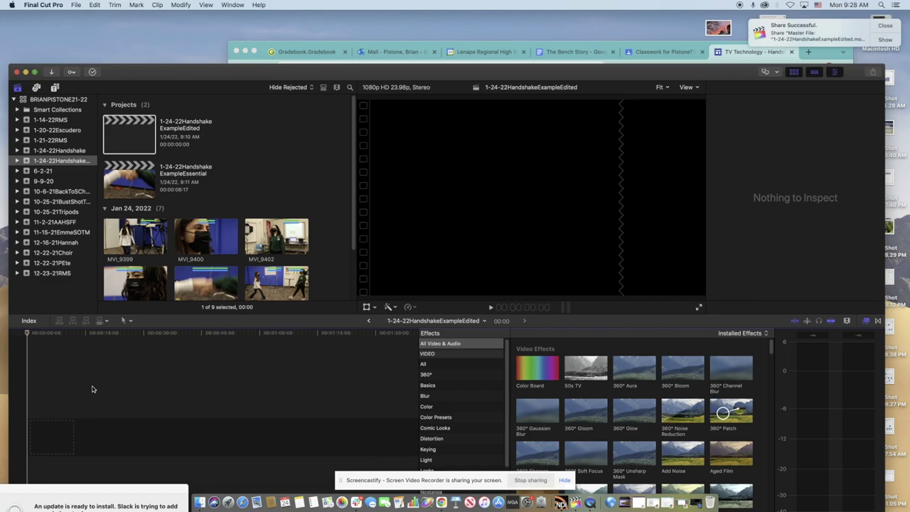
{"action": "key", "text": "e"}
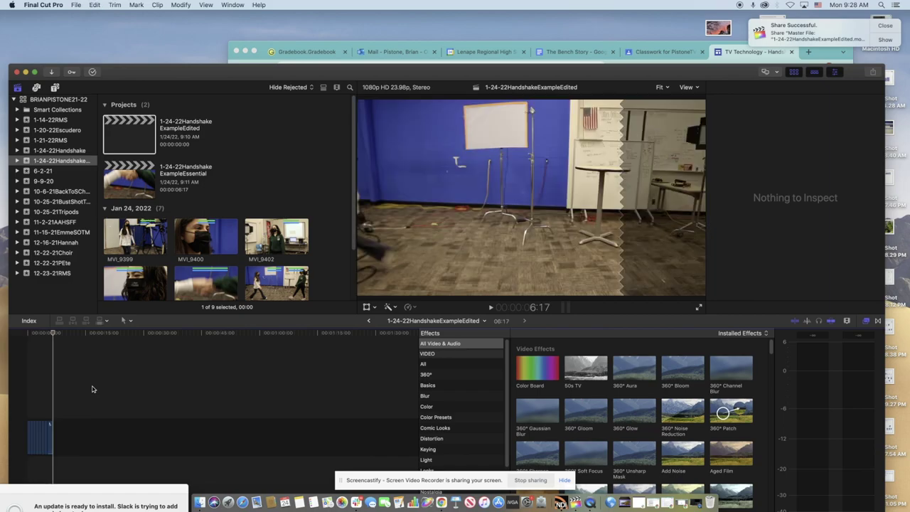
{"action": "key", "text": "shift+z"}
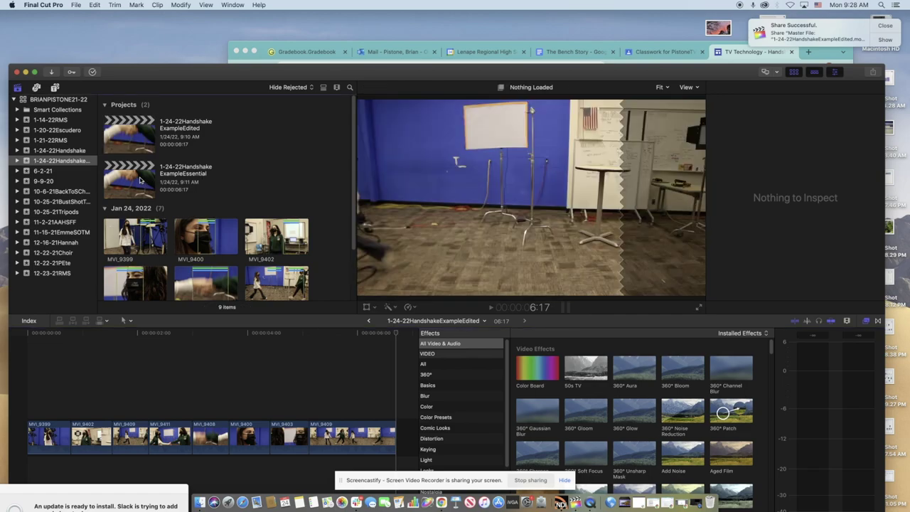
Reopen the 1-24-22HandshakeExampleEssential project and trim the start and end of MVI_9399 to leave 9 frames
{"action": "double_click", "coordinate": [140, 180]}
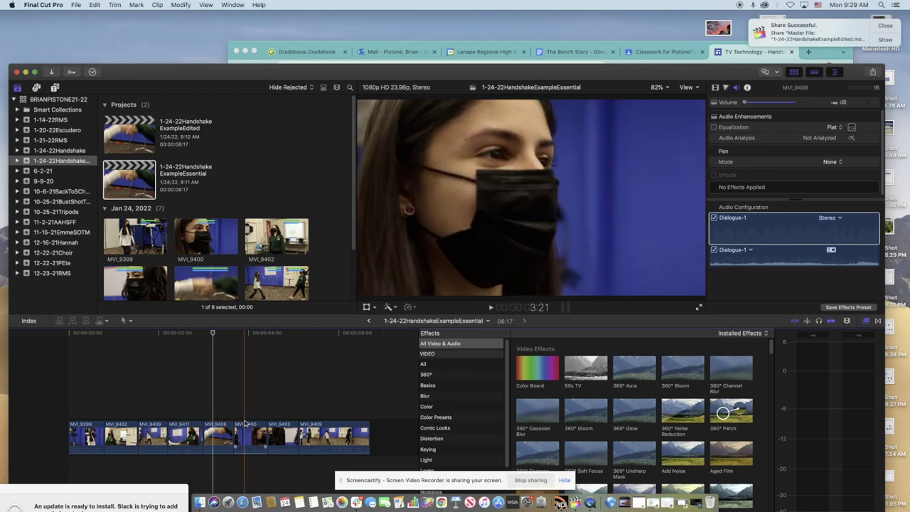
{"action": "key", "text": "space"}
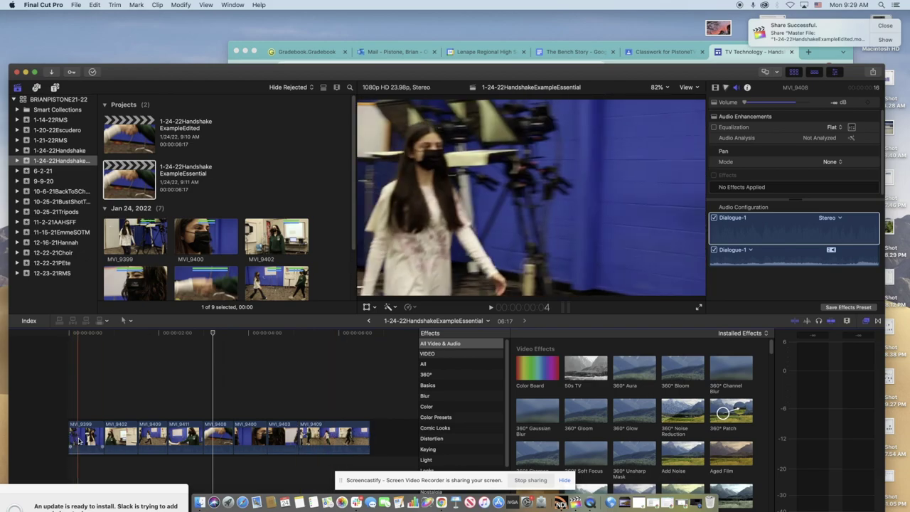
{"action": "left_click_drag", "start_coordinate": [77, 442], "coordinate": [91, 439]}
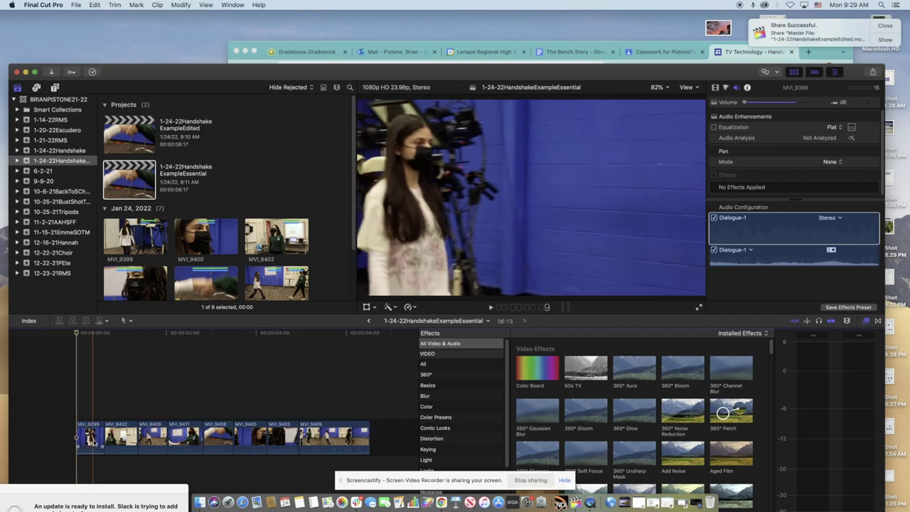
{"action": "key", "text": "alt+bracketleft"}
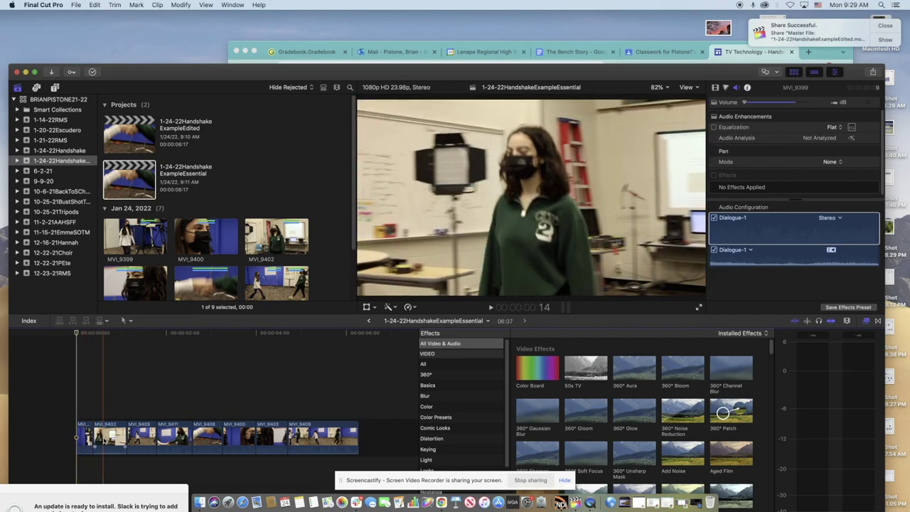
Trim MVI_9402 at both ends to about 8 frames and cut about 8 frames from the start of the first MVI_9409
{"action": "key", "text": "alt+bracketleft"}
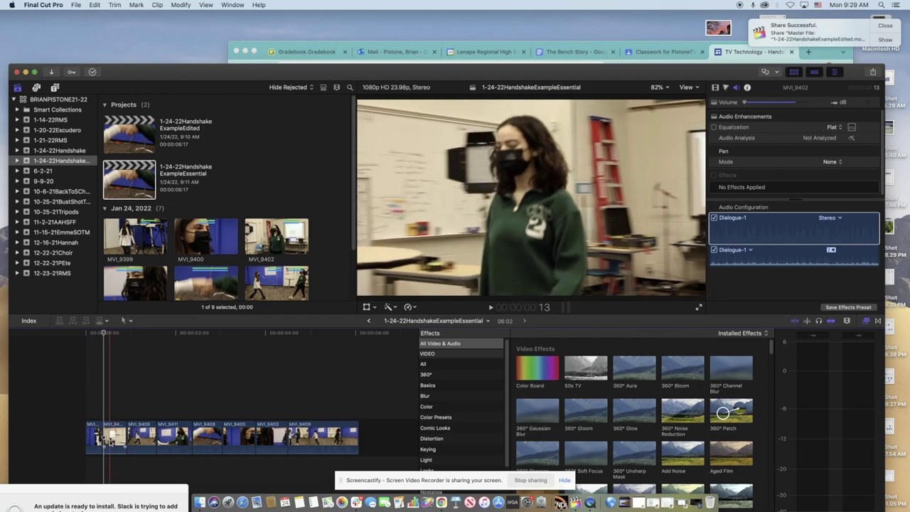
{"action": "left_click_drag", "start_coordinate": [101, 441], "coordinate": [104, 441]}
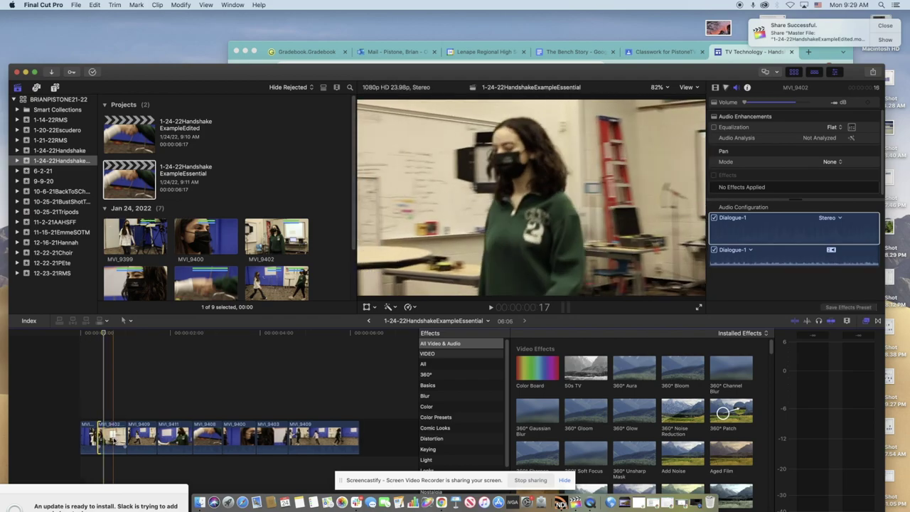
{"action": "left_click", "coordinate": [111, 441]}
{"action": "key", "text": "Delete"}
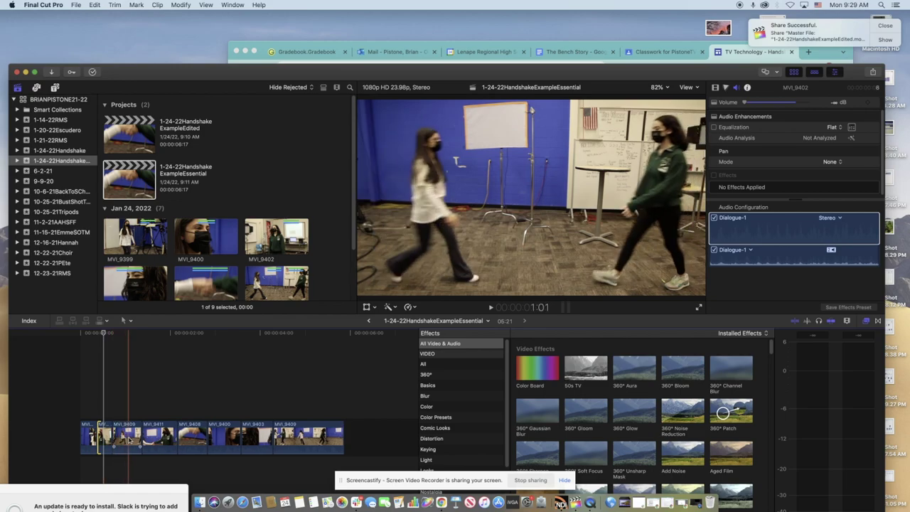
{"action": "left_click_drag", "start_coordinate": [130, 441], "coordinate": [135, 441]}
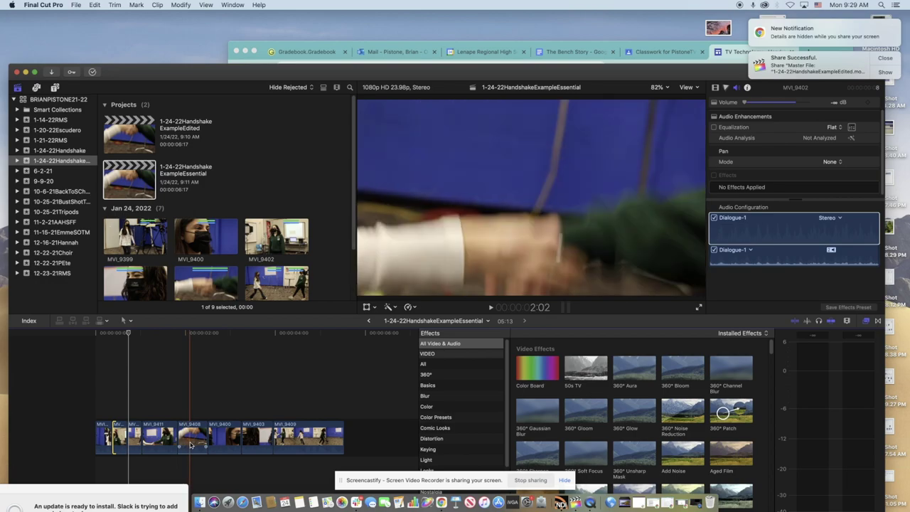
Cut about 10 frames from the end of MVI_9408, then shorten MVI_9400 at both ends and MVI_9403 at its end
{"action": "key", "text": "alt+]"}
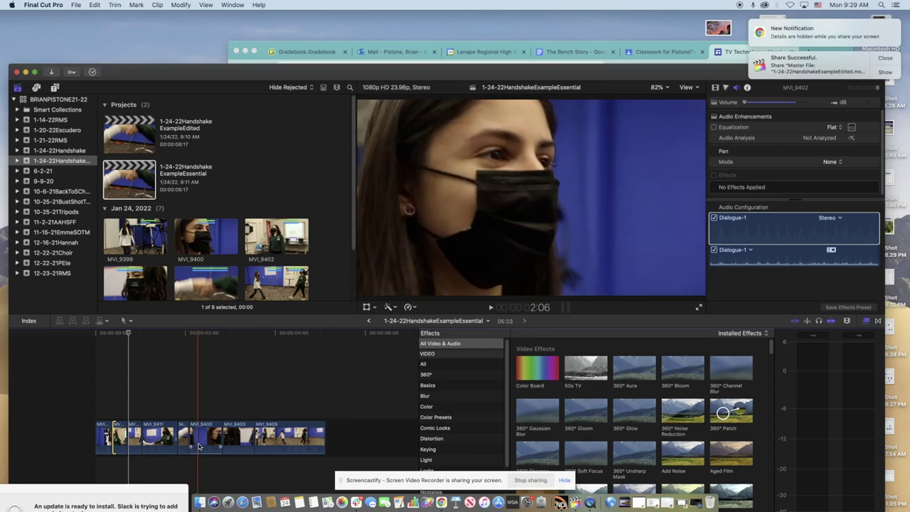
{"action": "key", "text": "alt+["}
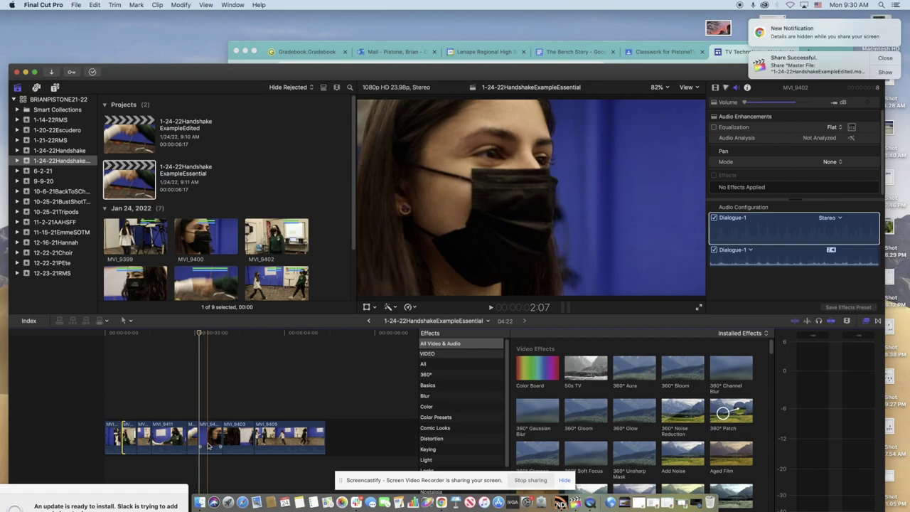
{"action": "key", "text": "alt+]"}
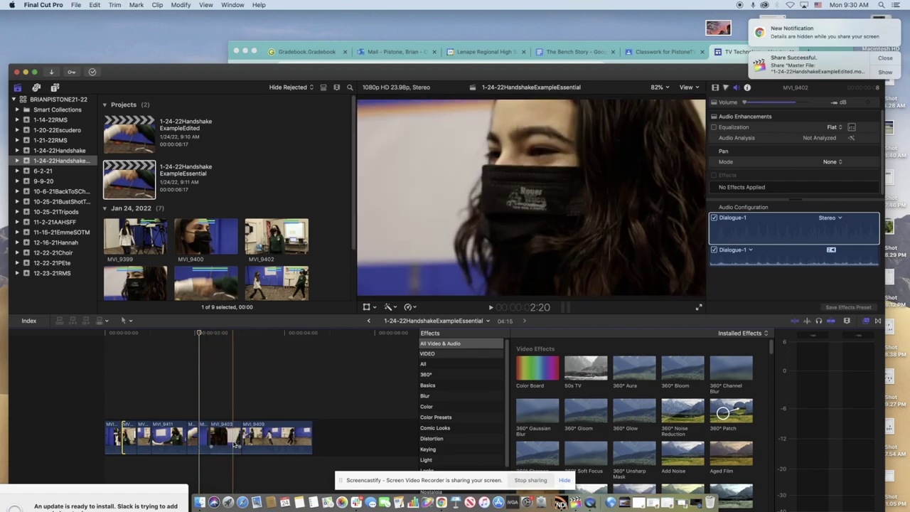
{"action": "key", "text": "alt+]"}
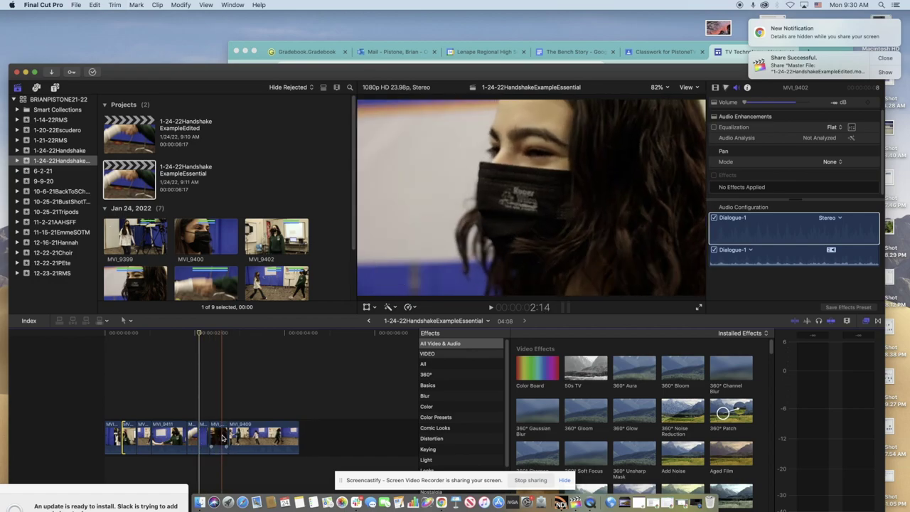
{"action": "key", "text": "alt+]"}
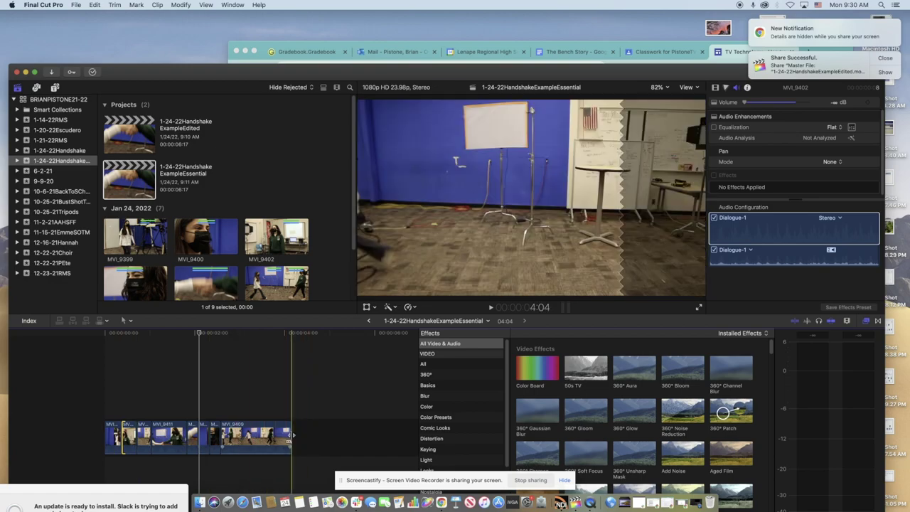
Play the shortened essential sequence from the beginning to check the pacing of the cuts
{"action": "left_click", "coordinate": [100, 339]}
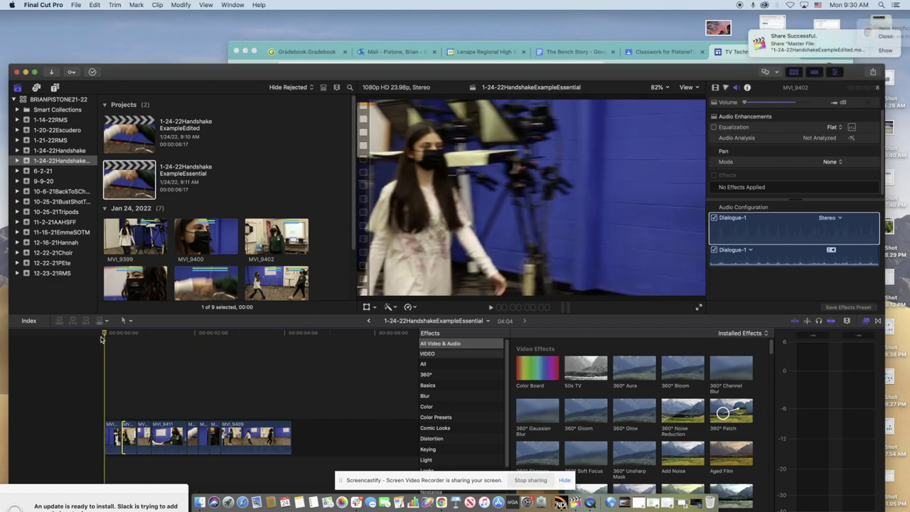
{"action": "key", "text": "space"}
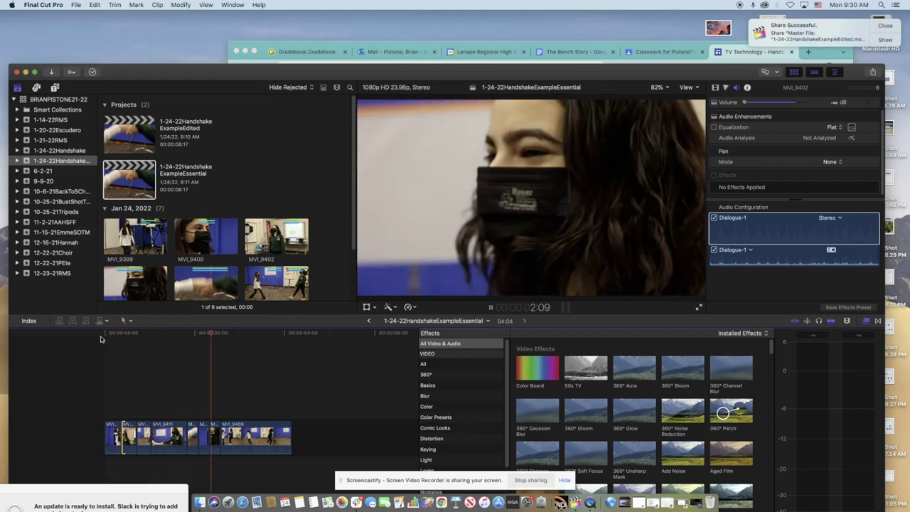
{"action": "left_click", "coordinate": [101, 340]}
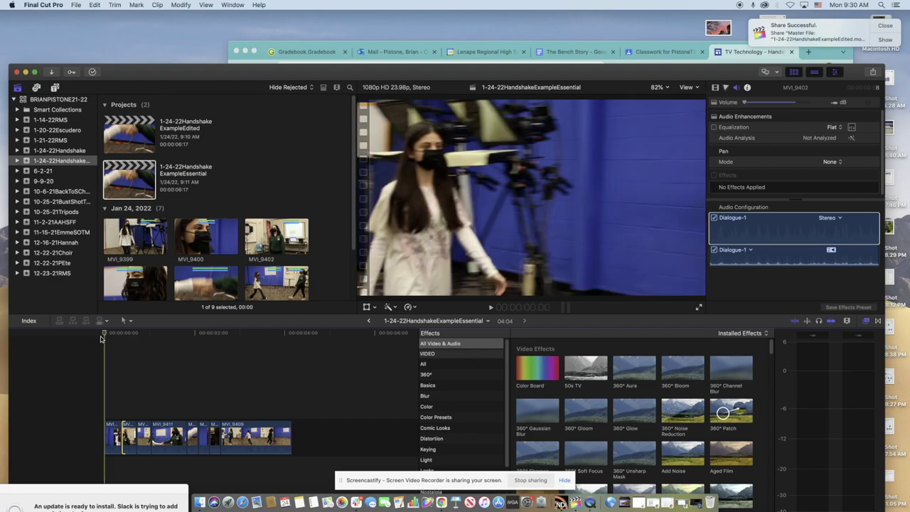
{"action": "key", "text": "space"}
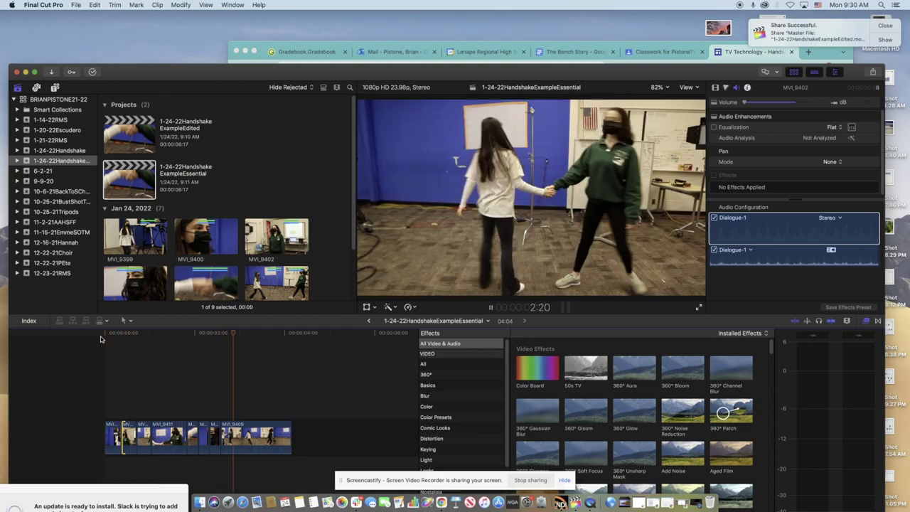
{"action": "key", "text": "space"}
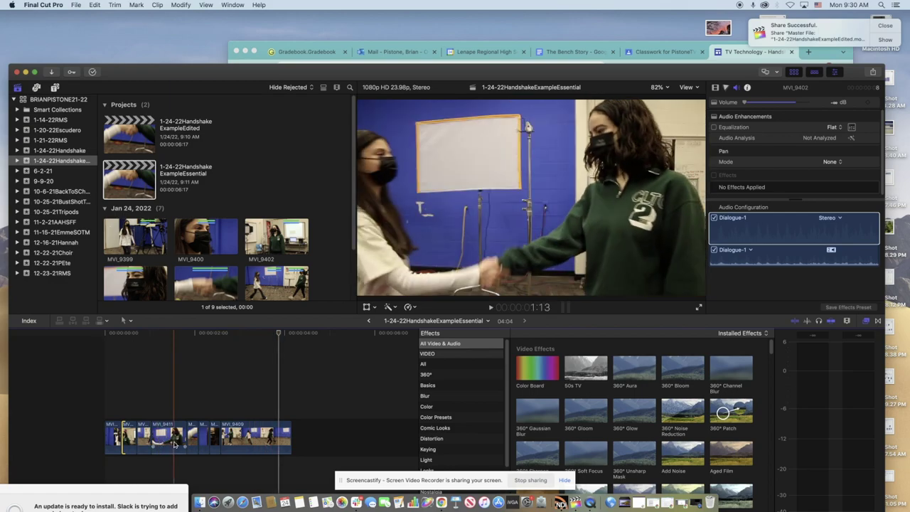
Cut about 7 frames from the end of MVI_9411 and adjust MVI_9408's start and end to leave 5 frames
{"action": "key", "text": "alt+]"}
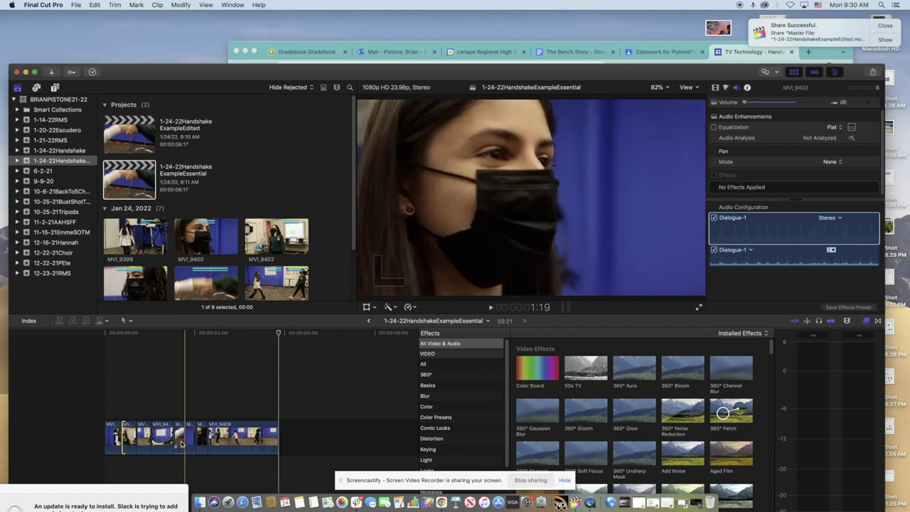
{"action": "left_click_drag", "start_coordinate": [176, 441], "coordinate": [170, 440]}
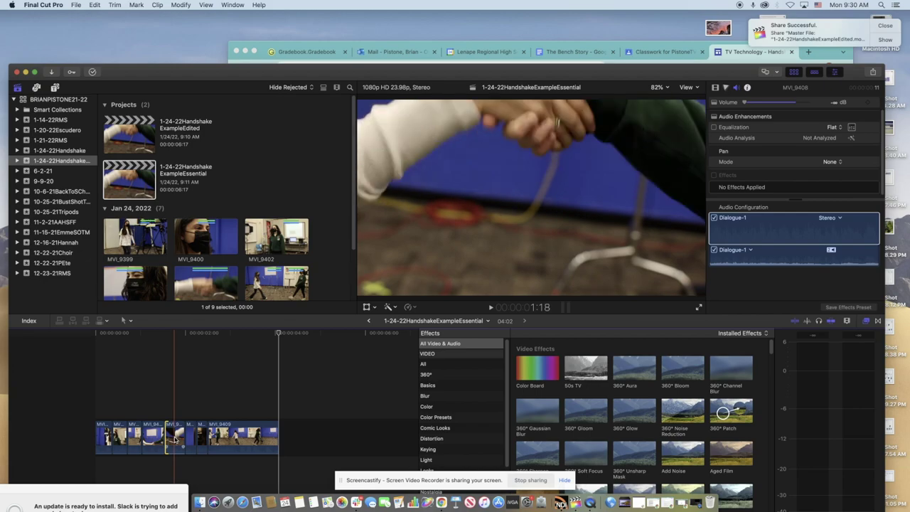
{"action": "key", "text": "cmd+z"}
Replay the essential timeline from its start to review the trimmed handshake shots
{"action": "key", "text": "space"}
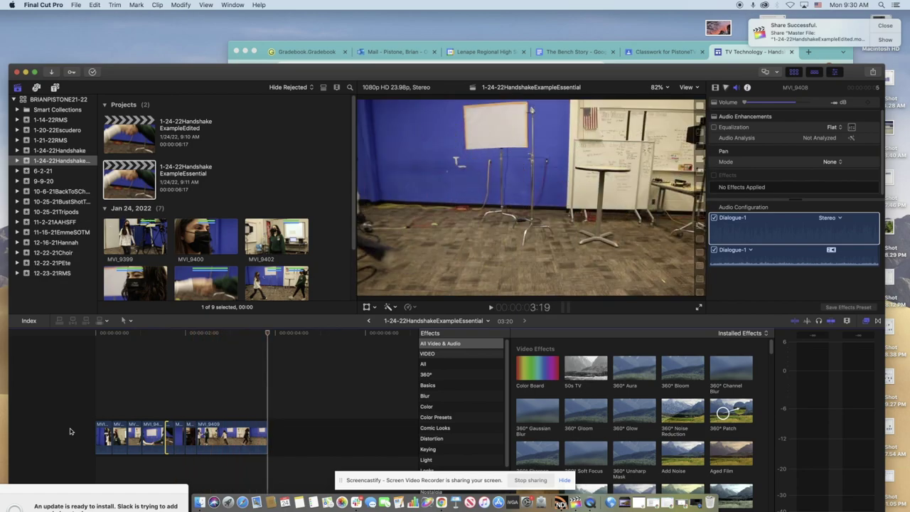
{"action": "key", "text": "space"}
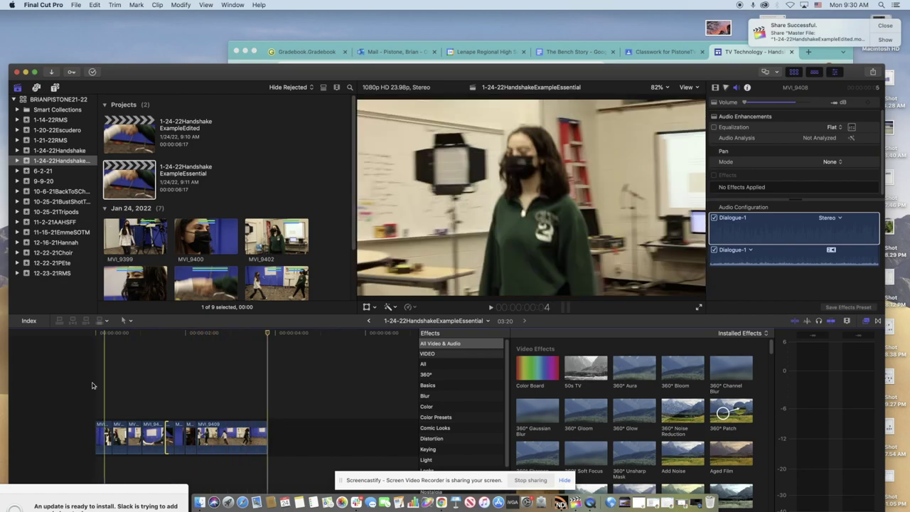
{"action": "key", "text": "Home"}
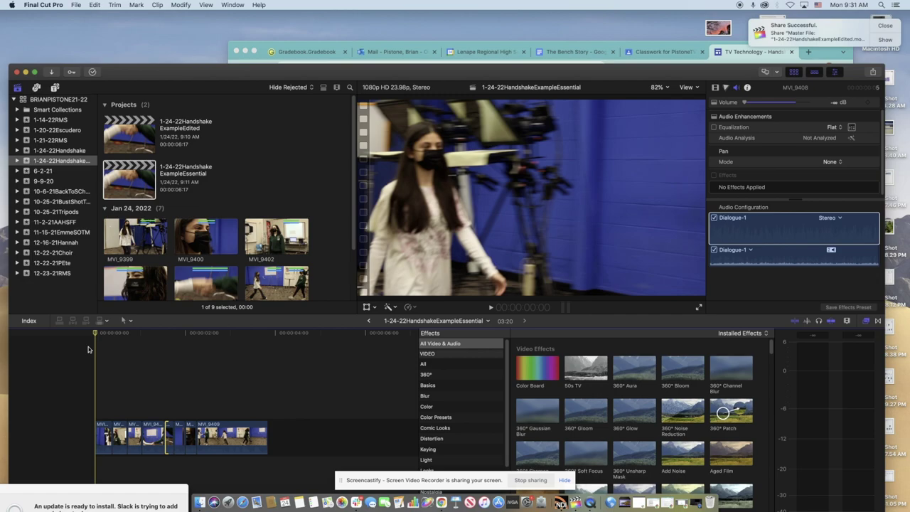
{"action": "key", "text": "space"}
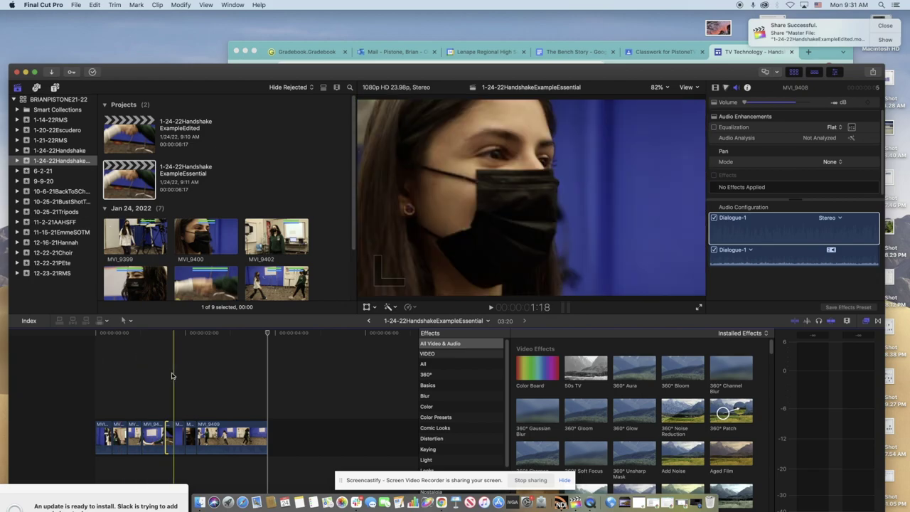
Export the 1-24-22HandshakeExampleEssential project as a .mov master file, checking the export settings before saving
{"action": "key", "text": "super+e"}
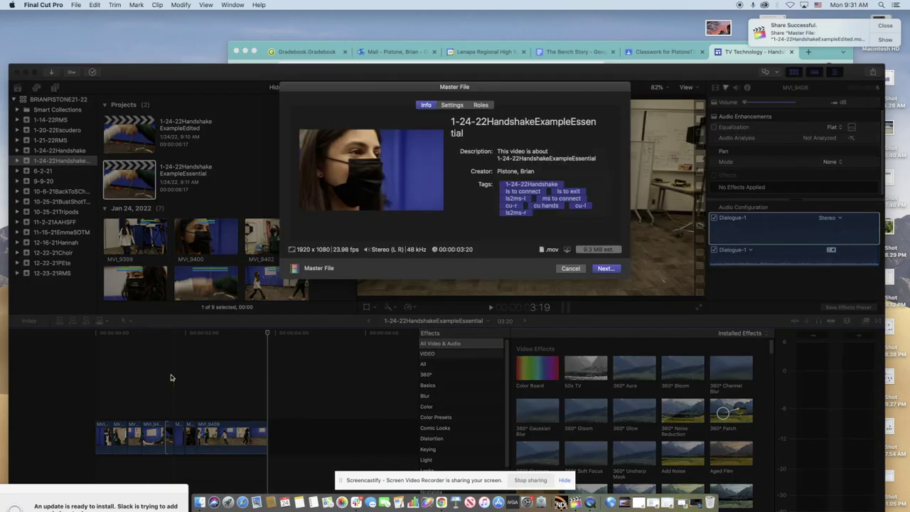
{"action": "left_click", "coordinate": [452, 106]}
{"action": "left_click", "coordinate": [604, 270]}
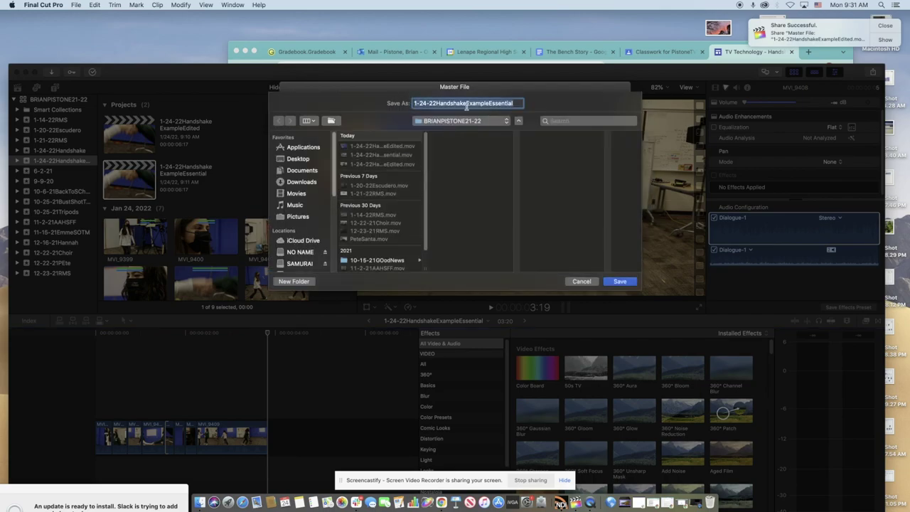
{"action": "left_click", "coordinate": [619, 282]}
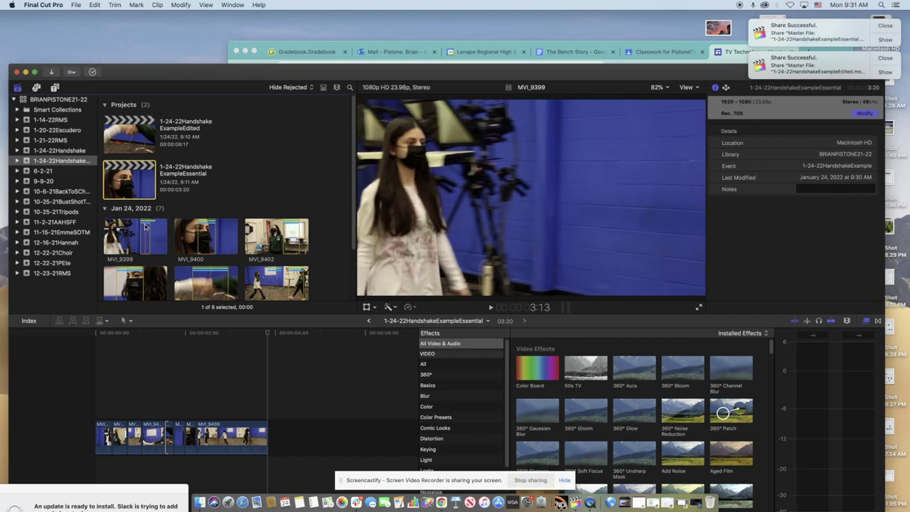
{"action": "scroll", "coordinate": [144, 227], "scroll_direction": "down", "scroll_amount": 3}
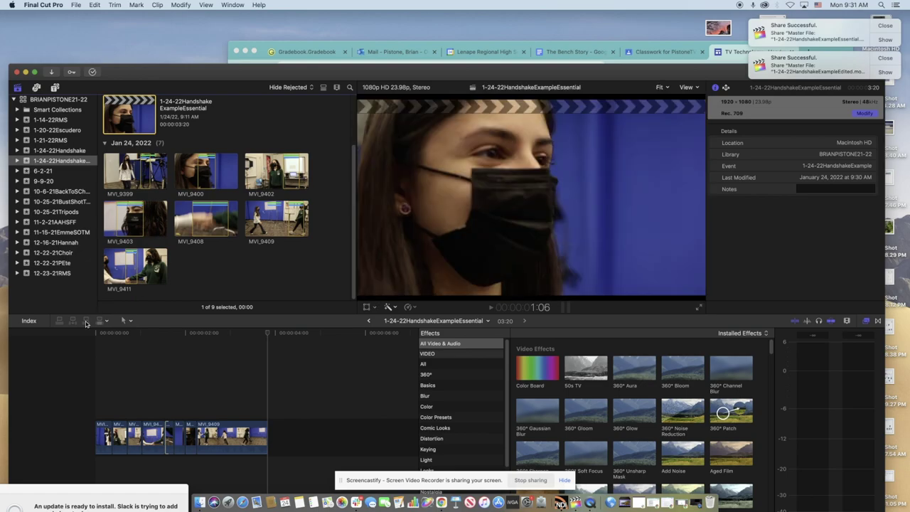
{"action": "left_click", "coordinate": [292, 438]}
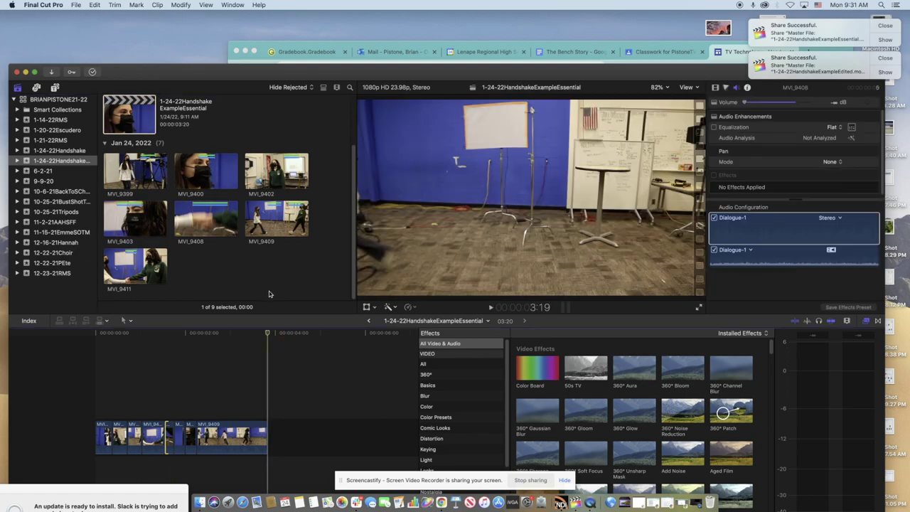